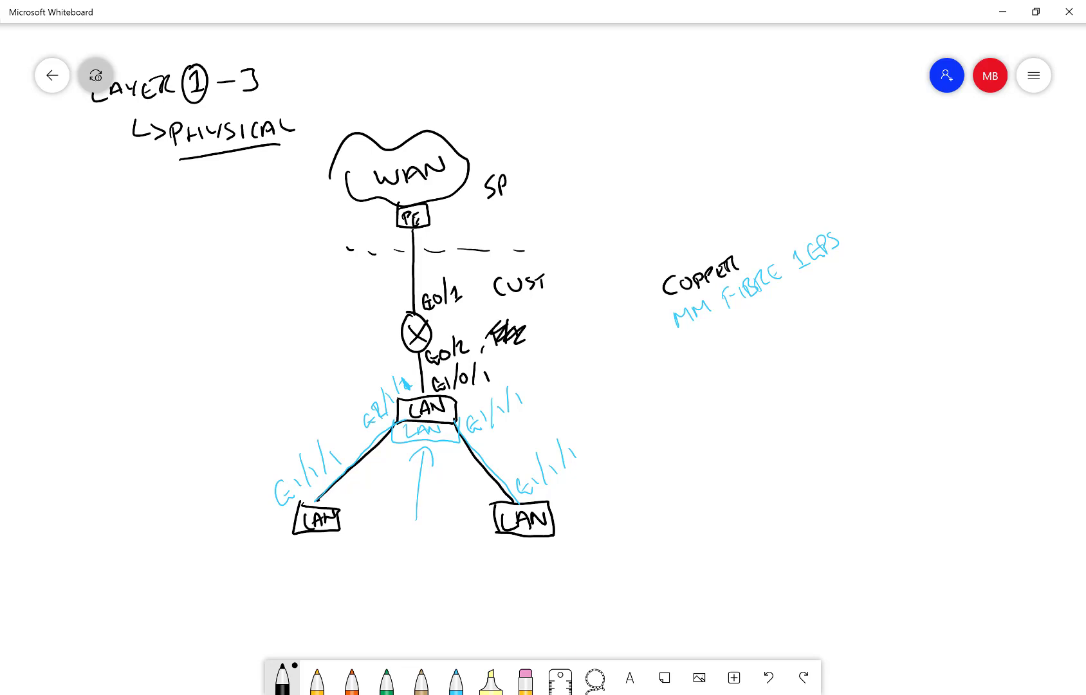
# Step: Write the heading "LAYER 2" in black on the blank area beside the physical diagram and underline it
pyautogui.moveTo(675, 399); pyautogui.dragTo(408, 332)
pyautogui.moveTo(520, 308); pyautogui.dragTo(530, 331)
pyautogui.moveTo(536, 334)
pyautogui.mouseDown()
pyautogui.moveTo(540, 315)
pyautogui.moveTo(549, 334)
pyautogui.mouseUp()
pyautogui.moveTo(538, 328); pyautogui.dragTo(564, 315)
pyautogui.moveTo(571, 305)
pyautogui.mouseDown()
pyautogui.moveTo(566, 330)
pyautogui.moveTo(592, 330)
pyautogui.mouseUp()
pyautogui.moveTo(582, 325); pyautogui.dragTo(585, 317)
pyautogui.moveTo(578, 311); pyautogui.dragTo(586, 305)
pyautogui.moveTo(590, 311)
pyautogui.mouseDown()
pyautogui.moveTo(591, 330)
pyautogui.moveTo(605, 330)
pyautogui.moveTo(638, 305)
pyautogui.moveTo(650, 328)
pyautogui.mouseUp()
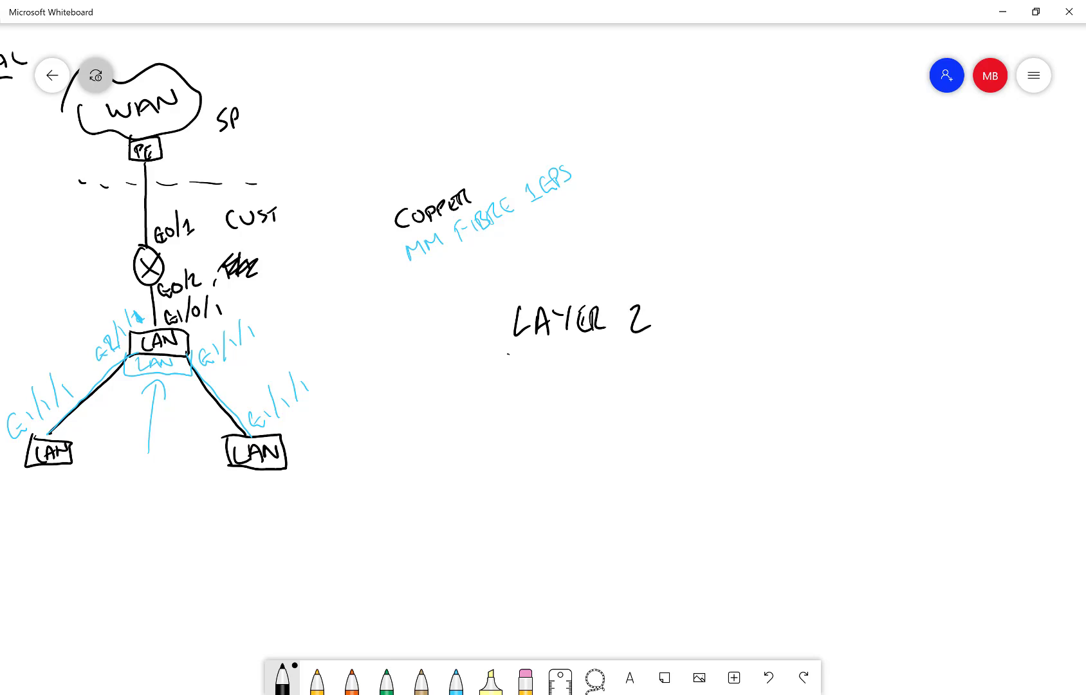
pyautogui.moveTo(508, 353); pyautogui.dragTo(679, 350)
# Step: Draw a black cloud labelled "WAN" below the "LAYER 2" heading
pyautogui.moveTo(579, 450)
pyautogui.mouseDown()
pyautogui.moveTo(493, 328)
pyautogui.moveTo(460, 298)
pyautogui.moveTo(425, 297)
pyautogui.mouseUp()
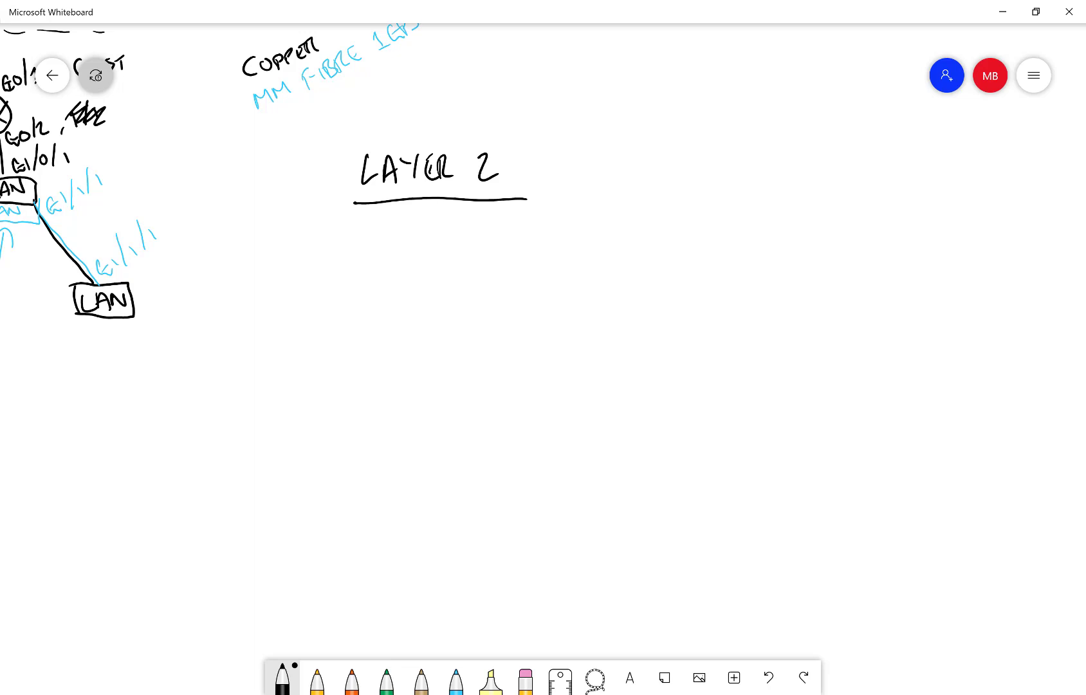
pyautogui.moveTo(462, 276)
pyautogui.mouseDown()
pyautogui.moveTo(608, 311)
pyautogui.moveTo(457, 273)
pyautogui.moveTo(557, 276)
pyautogui.mouseUp()
pyautogui.moveTo(563, 270)
pyautogui.mouseDown()
pyautogui.moveTo(569, 280)
pyautogui.moveTo(586, 263)
pyautogui.mouseUp()
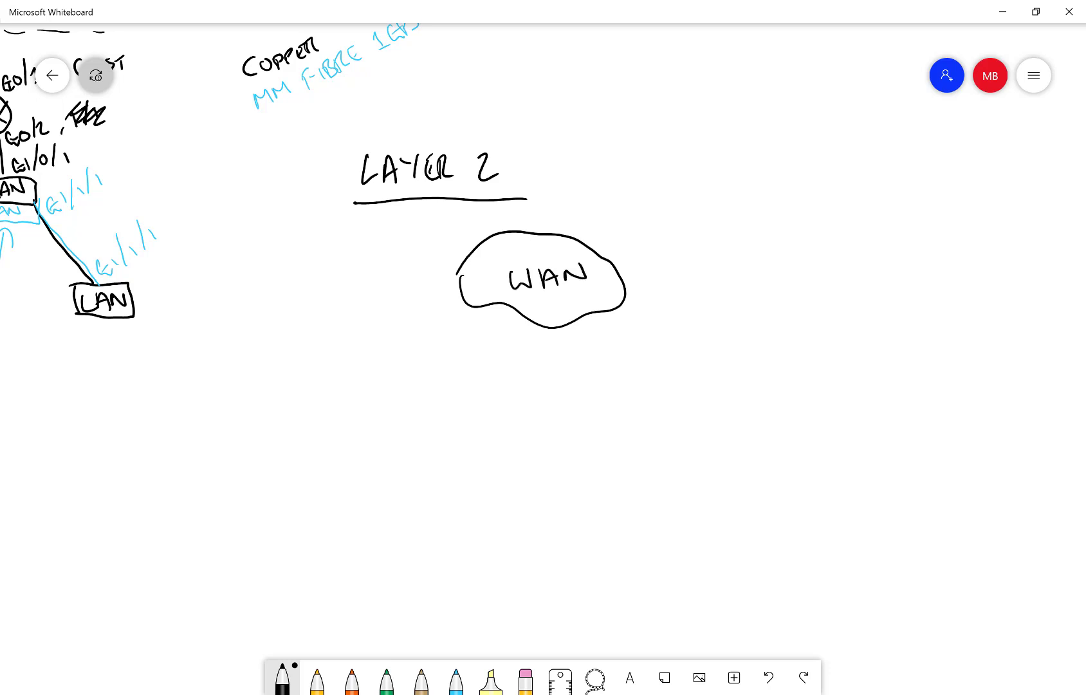
# Step: Draw two boxes labelled "PE" side by side along the lower edge of the WAN cloud
pyautogui.moveTo(501, 317)
pyautogui.mouseDown()
pyautogui.moveTo(499, 343)
pyautogui.moveTo(546, 341)
pyautogui.moveTo(512, 337)
pyautogui.mouseUp()
pyautogui.moveTo(510, 321); pyautogui.dragTo(514, 331)
pyautogui.moveTo(521, 325)
pyautogui.mouseDown()
pyautogui.moveTo(532, 335)
pyautogui.moveTo(530, 320)
pyautogui.mouseUp()
pyautogui.moveTo(522, 331); pyautogui.dragTo(624, 340)
pyautogui.moveTo(587, 330); pyautogui.dragTo(588, 339)
pyautogui.moveTo(586, 325); pyautogui.dragTo(611, 339)
pyautogui.moveTo(597, 326); pyautogui.dragTo(603, 322)
pyautogui.moveTo(599, 335); pyautogui.dragTo(606, 329)
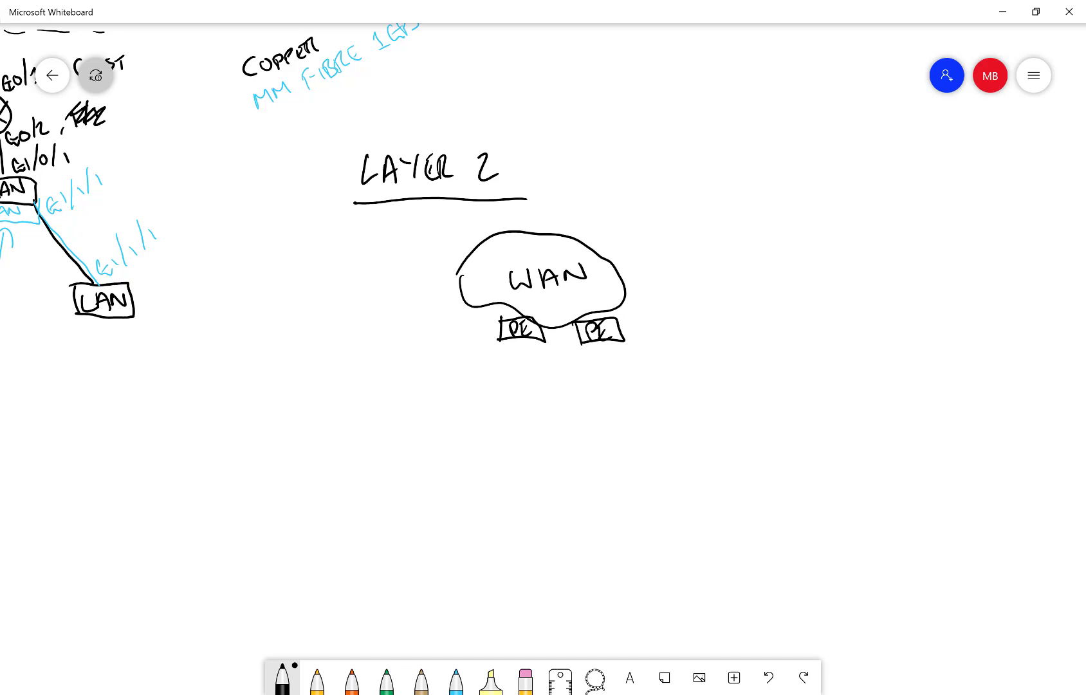
# Step: Draw two circled-X routers below the PE boxes, with gapped links to the PEs and a gapped link between the routers
pyautogui.moveTo(509, 343); pyautogui.dragTo(476, 376)
pyautogui.moveTo(443, 412); pyautogui.dragTo(399, 458)
pyautogui.moveTo(602, 345)
pyautogui.mouseDown()
pyautogui.moveTo(728, 482)
pyautogui.moveTo(725, 498)
pyautogui.mouseUp()
pyautogui.moveTo(396, 463)
pyautogui.mouseDown()
pyautogui.moveTo(410, 490)
pyautogui.moveTo(384, 497)
pyautogui.mouseUp()
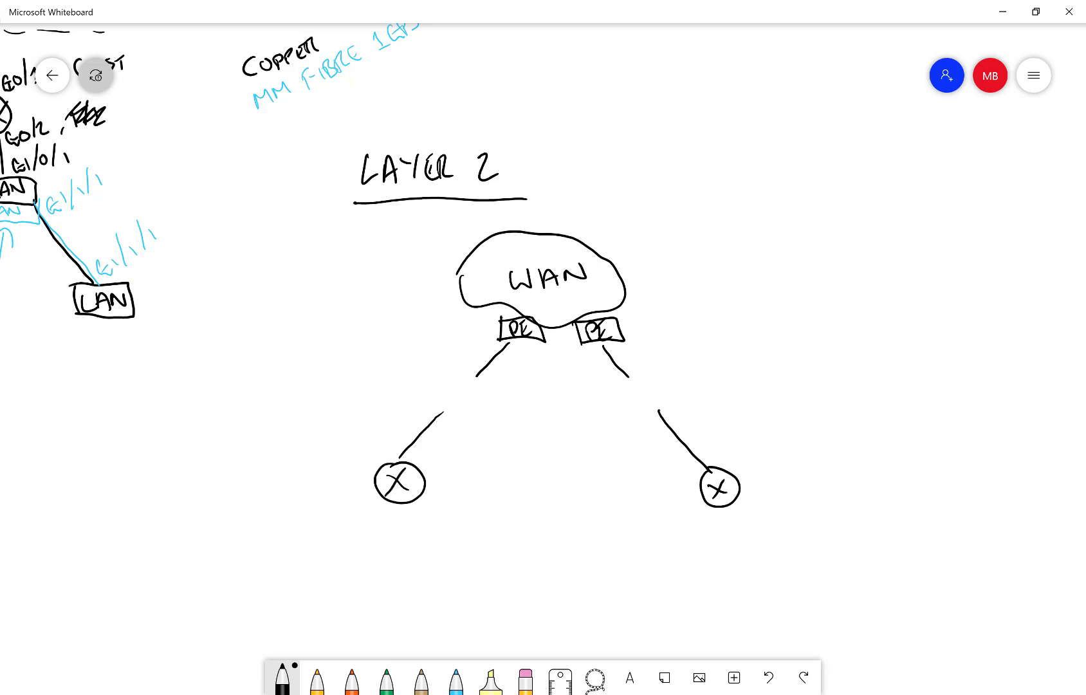
pyautogui.moveTo(429, 487); pyautogui.dragTo(482, 480)
pyautogui.moveTo(699, 490); pyautogui.dragTo(619, 485)
# Step: Draw two adjacent switch boxes below the routers and enclose them in a dashed outline
pyautogui.moveTo(543, 412); pyautogui.dragTo(520, 312)
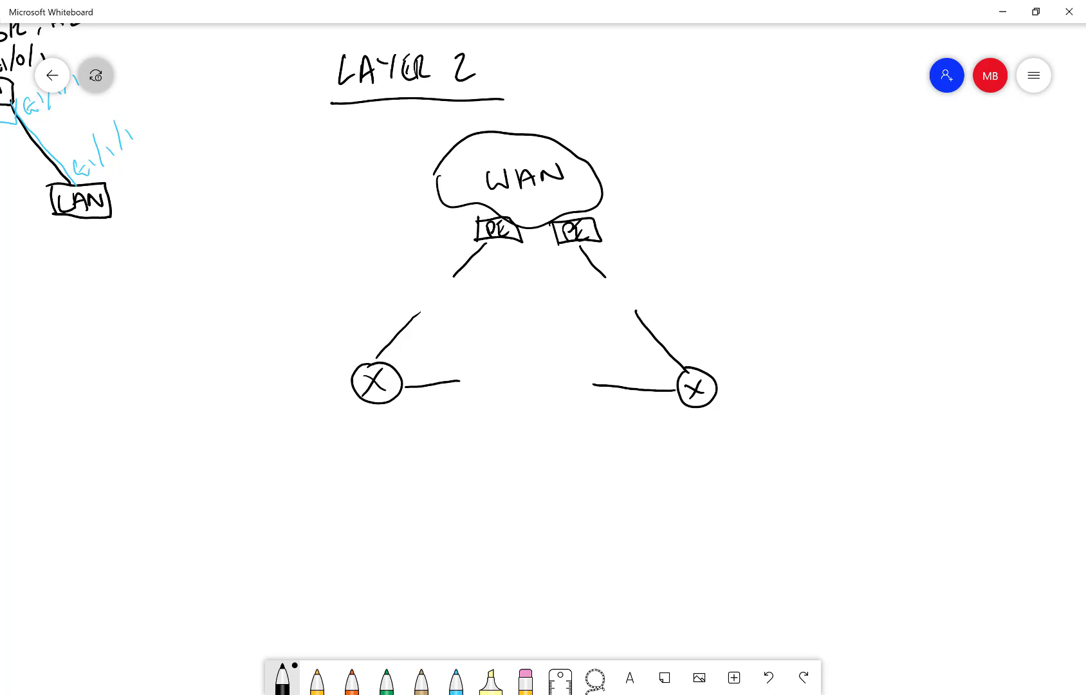
pyautogui.moveTo(514, 412); pyautogui.dragTo(470, 397)
pyautogui.moveTo(455, 498)
pyautogui.mouseDown()
pyautogui.moveTo(458, 524)
pyautogui.moveTo(526, 517)
pyautogui.moveTo(459, 527)
pyautogui.mouseUp()
pyautogui.moveTo(392, 493); pyautogui.dragTo(393, 530)
pyautogui.moveTo(391, 492)
pyautogui.mouseDown()
pyautogui.moveTo(444, 492)
pyautogui.moveTo(412, 530)
pyautogui.moveTo(392, 534)
pyautogui.moveTo(382, 481)
pyautogui.moveTo(413, 469)
pyautogui.mouseUp()
pyautogui.moveTo(428, 465); pyautogui.dragTo(445, 465)
pyautogui.moveTo(476, 463); pyautogui.dragTo(536, 469)
pyautogui.moveTo(543, 469); pyautogui.dragTo(550, 492)
pyautogui.moveTo(535, 533); pyautogui.dragTo(474, 542)
pyautogui.moveTo(459, 546); pyautogui.dragTo(446, 549)
pyautogui.moveTo(429, 551); pyautogui.dragTo(415, 554)
pyautogui.moveTo(400, 550)
pyautogui.mouseDown()
pyautogui.moveTo(382, 553)
pyautogui.moveTo(366, 512)
pyautogui.mouseUp()
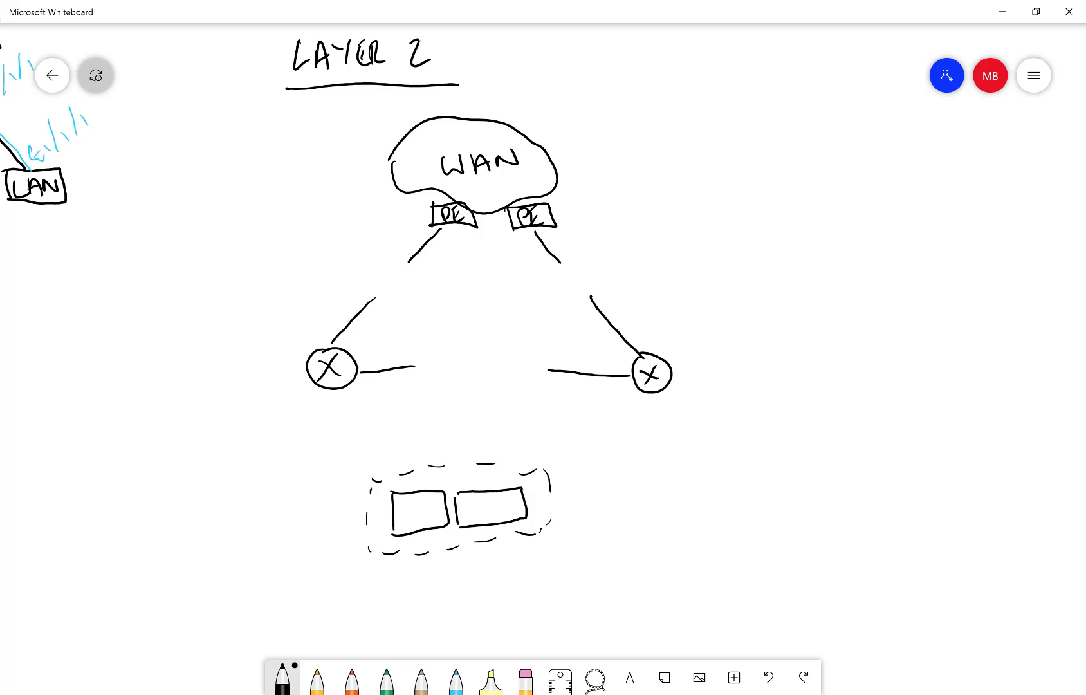
# Step: Draw gapped links from both routers to the switch pair, and a stub down to a capped horizontal segment labelled "LAN"
pyautogui.moveTo(550, 479); pyautogui.dragTo(574, 454)
pyautogui.moveTo(643, 388); pyautogui.dragTo(626, 412)
pyautogui.moveTo(335, 391); pyautogui.dragTo(394, 492)
pyautogui.moveTo(459, 557); pyautogui.dragTo(461, 584)
pyautogui.moveTo(352, 601)
pyautogui.mouseDown()
pyautogui.moveTo(635, 601)
pyautogui.moveTo(635, 622)
pyautogui.mouseUp()
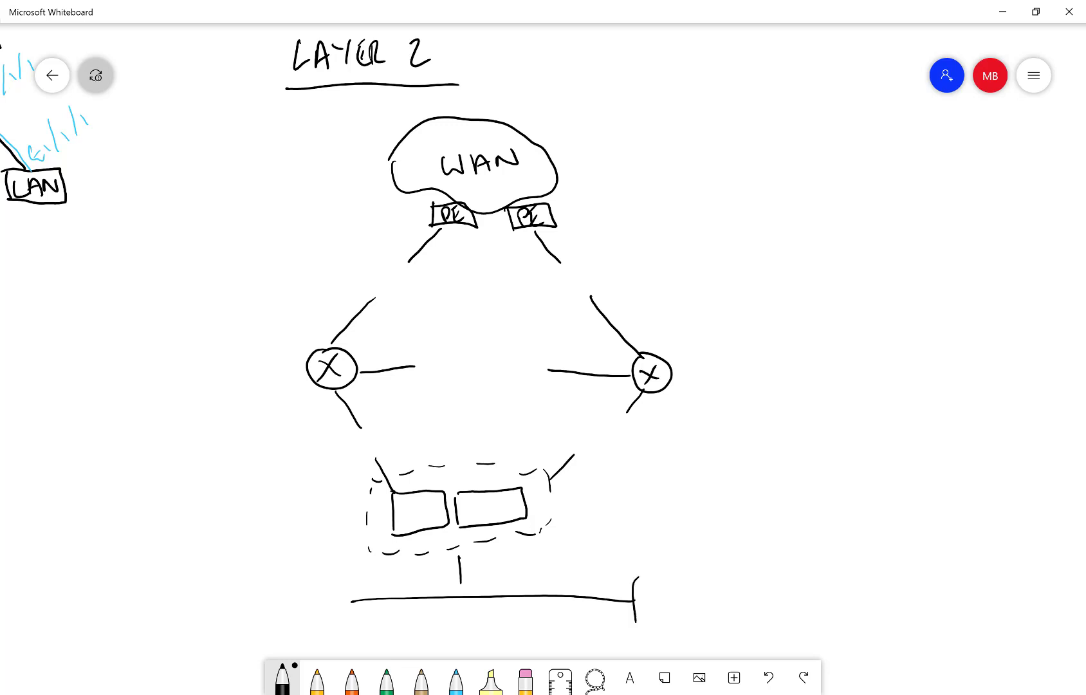
pyautogui.moveTo(352, 582); pyautogui.dragTo(351, 621)
pyautogui.moveTo(428, 608); pyautogui.dragTo(449, 633)
pyautogui.moveTo(450, 614)
pyautogui.mouseDown()
pyautogui.moveTo(463, 634)
pyautogui.moveTo(461, 623)
pyautogui.mouseUp()
pyautogui.moveTo(473, 616)
pyautogui.mouseDown()
pyautogui.moveTo(474, 633)
pyautogui.moveTo(487, 612)
pyautogui.mouseUp()
# Step: Write "VLAN 20" in green in the blank area to the right of the diagram
pyautogui.click(386, 680)
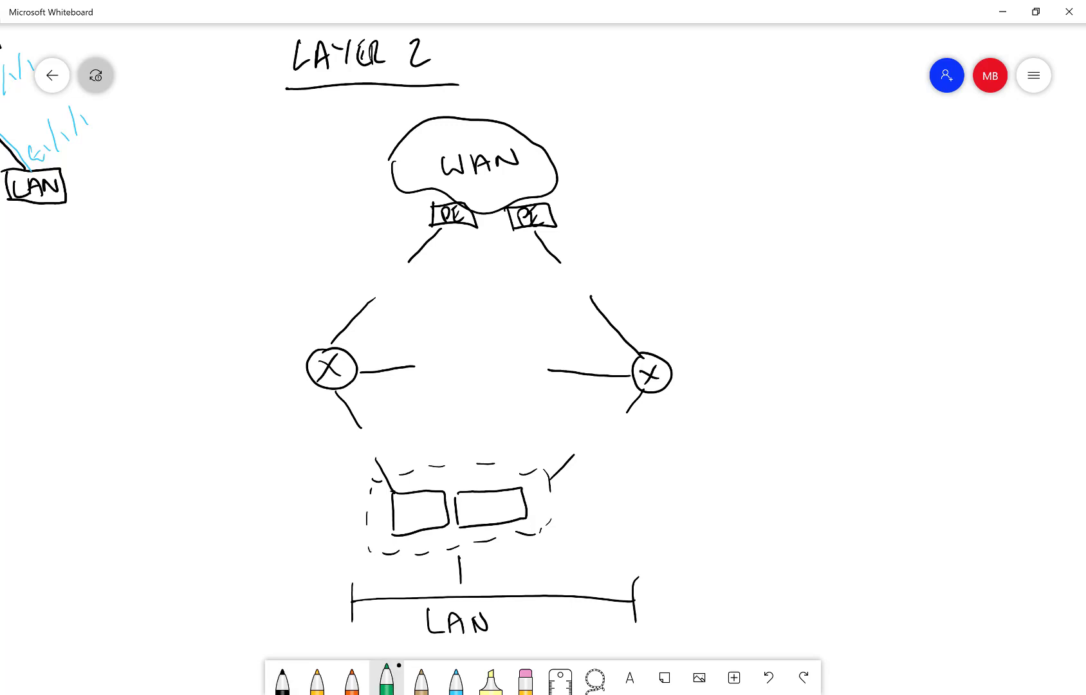
pyautogui.moveTo(793, 226)
pyautogui.mouseDown()
pyautogui.moveTo(806, 242)
pyautogui.moveTo(808, 224)
pyautogui.mouseUp()
pyautogui.moveTo(816, 226)
pyautogui.mouseDown()
pyautogui.moveTo(827, 241)
pyautogui.moveTo(840, 234)
pyautogui.mouseUp()
pyautogui.moveTo(847, 242); pyautogui.dragTo(865, 226)
pyautogui.moveTo(876, 224)
pyautogui.mouseDown()
pyautogui.moveTo(879, 241)
pyautogui.moveTo(892, 241)
pyautogui.mouseUp()
pyautogui.moveTo(905, 220); pyautogui.dragTo(909, 220)
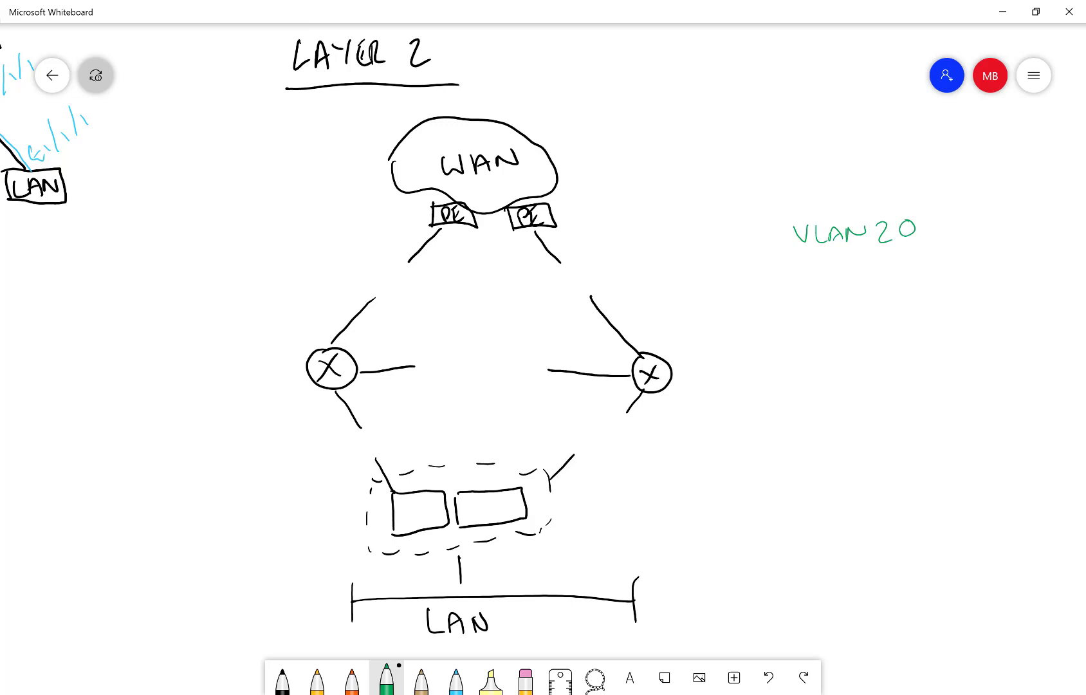
# Step: Label both PE-to-router links and both router-to-switch links "VLAN 20" in green
pyautogui.moveTo(539, 275); pyautogui.dragTo(585, 261)
pyautogui.moveTo(588, 251); pyautogui.dragTo(597, 256)
pyautogui.moveTo(605, 244)
pyautogui.mouseDown()
pyautogui.moveTo(600, 253)
pyautogui.moveTo(605, 243)
pyautogui.mouseUp()
pyautogui.moveTo(589, 410)
pyautogui.mouseDown()
pyautogui.moveTo(624, 422)
pyautogui.moveTo(644, 405)
pyautogui.moveTo(662, 417)
pyautogui.moveTo(675, 401)
pyautogui.mouseUp()
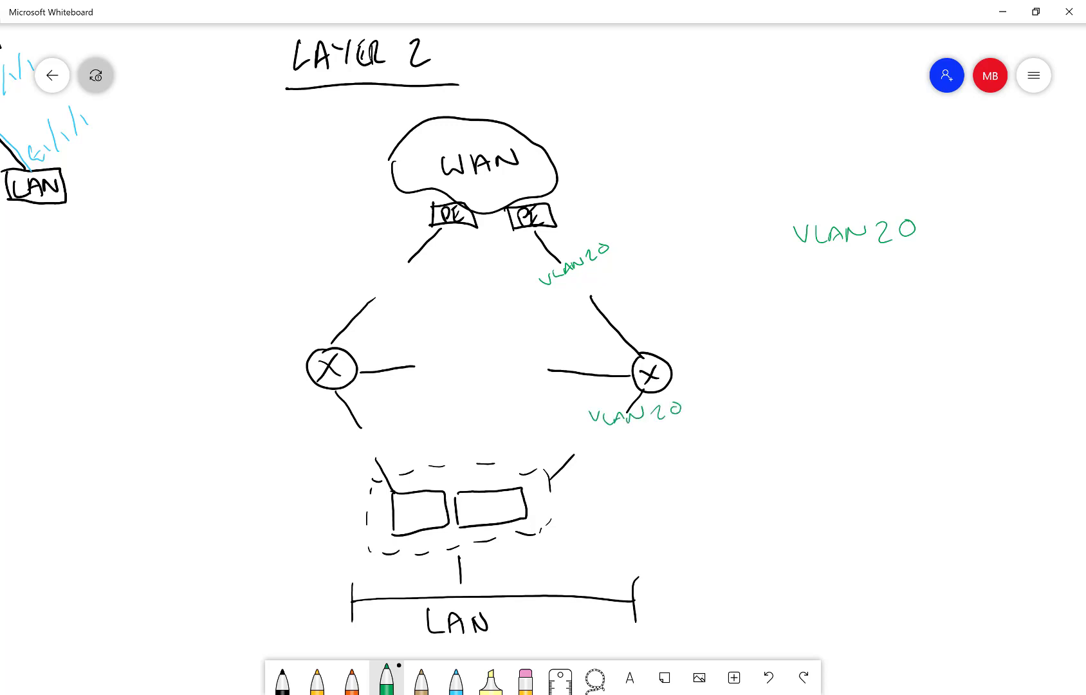
pyautogui.moveTo(336, 441); pyautogui.dragTo(347, 435)
pyautogui.moveTo(351, 432)
pyautogui.mouseDown()
pyautogui.moveTo(362, 441)
pyautogui.moveTo(415, 396)
pyautogui.mouseUp()
pyautogui.moveTo(366, 252); pyautogui.dragTo(382, 263)
pyautogui.moveTo(384, 264)
pyautogui.mouseDown()
pyautogui.moveTo(434, 273)
pyautogui.moveTo(440, 263)
pyautogui.mouseUp()
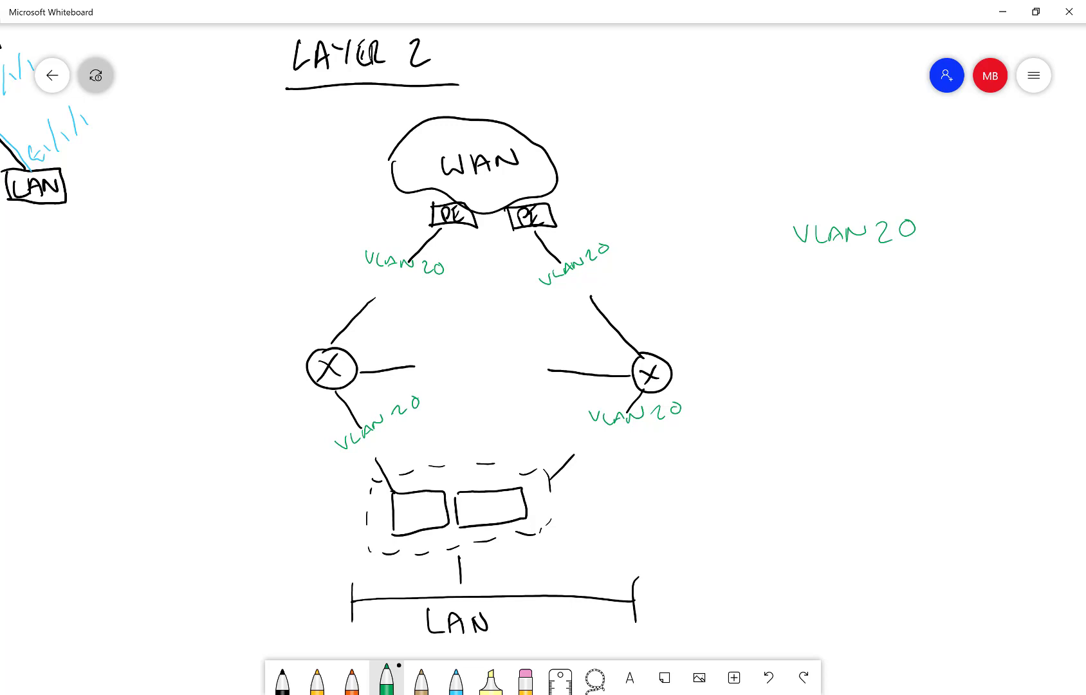
# Step: Add "VLAN 30" in orange below the green VLAN 20 entry in the list beside the diagram
pyautogui.click(352, 680)
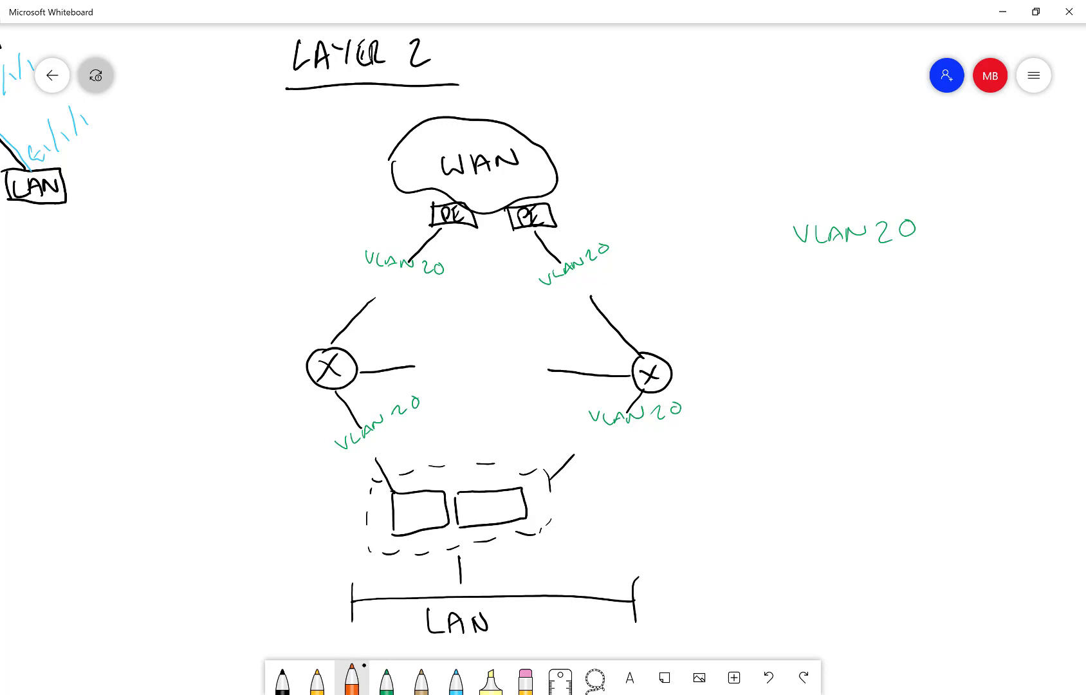
pyautogui.moveTo(802, 270); pyautogui.dragTo(830, 278)
pyautogui.moveTo(831, 279)
pyautogui.mouseDown()
pyautogui.moveTo(842, 264)
pyautogui.moveTo(891, 268)
pyautogui.moveTo(890, 279)
pyautogui.mouseUp()
pyautogui.moveTo(907, 261)
pyautogui.mouseDown()
pyautogui.moveTo(911, 278)
pyautogui.moveTo(905, 262)
pyautogui.mouseUp()
# Step: Write "VLAN 30" in orange on the right PE link and "VLAN" on the left PE link
pyautogui.moveTo(558, 290); pyautogui.dragTo(568, 289)
pyautogui.moveTo(571, 287); pyautogui.dragTo(581, 289)
pyautogui.moveTo(582, 289)
pyautogui.mouseDown()
pyautogui.moveTo(637, 259)
pyautogui.moveTo(627, 253)
pyautogui.mouseUp()
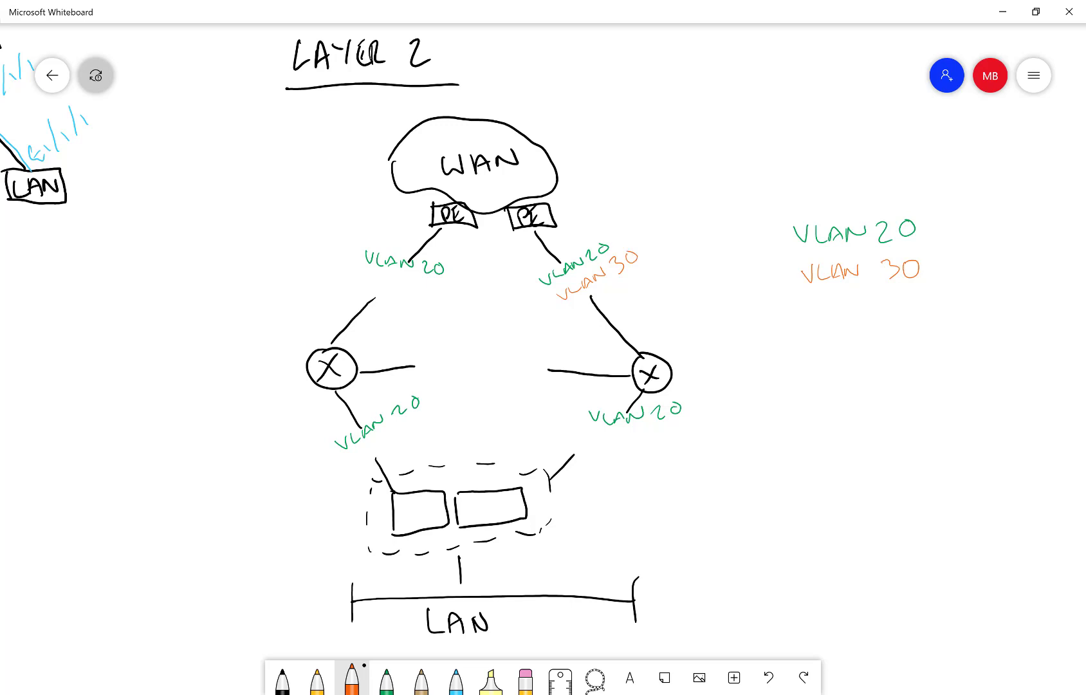
pyautogui.moveTo(364, 274); pyautogui.dragTo(384, 286)
pyautogui.moveTo(385, 276); pyautogui.dragTo(415, 274)
# Step: Add orange "VLAN 130" and green "VLAN 120" to the VLAN list, and change the two router-to-switch labels to "VLAN 120"
pyautogui.moveTo(808, 334)
pyautogui.mouseDown()
pyautogui.moveTo(843, 346)
pyautogui.moveTo(878, 331)
pyautogui.moveTo(908, 339)
pyautogui.moveTo(923, 323)
pyautogui.mouseUp()
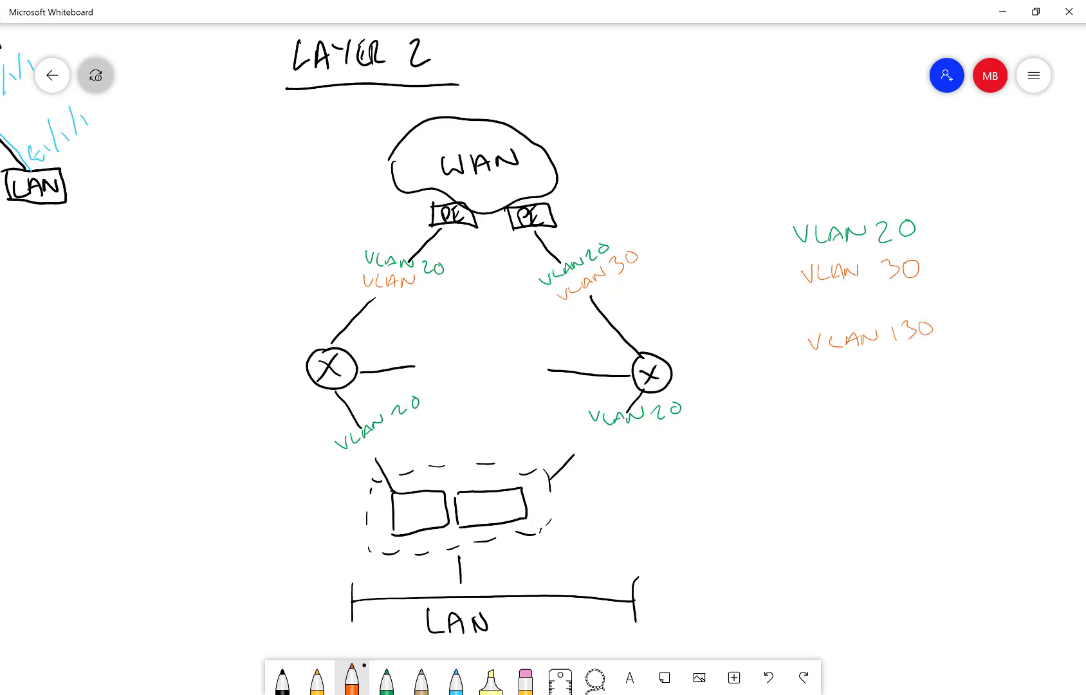
pyautogui.click(387, 681)
pyautogui.moveTo(806, 302)
pyautogui.mouseDown()
pyautogui.moveTo(836, 314)
pyautogui.moveTo(865, 293)
pyautogui.moveTo(912, 302)
pyautogui.mouseUp()
pyautogui.moveTo(920, 287)
pyautogui.mouseDown()
pyautogui.moveTo(918, 301)
pyautogui.moveTo(921, 287)
pyautogui.mouseUp()
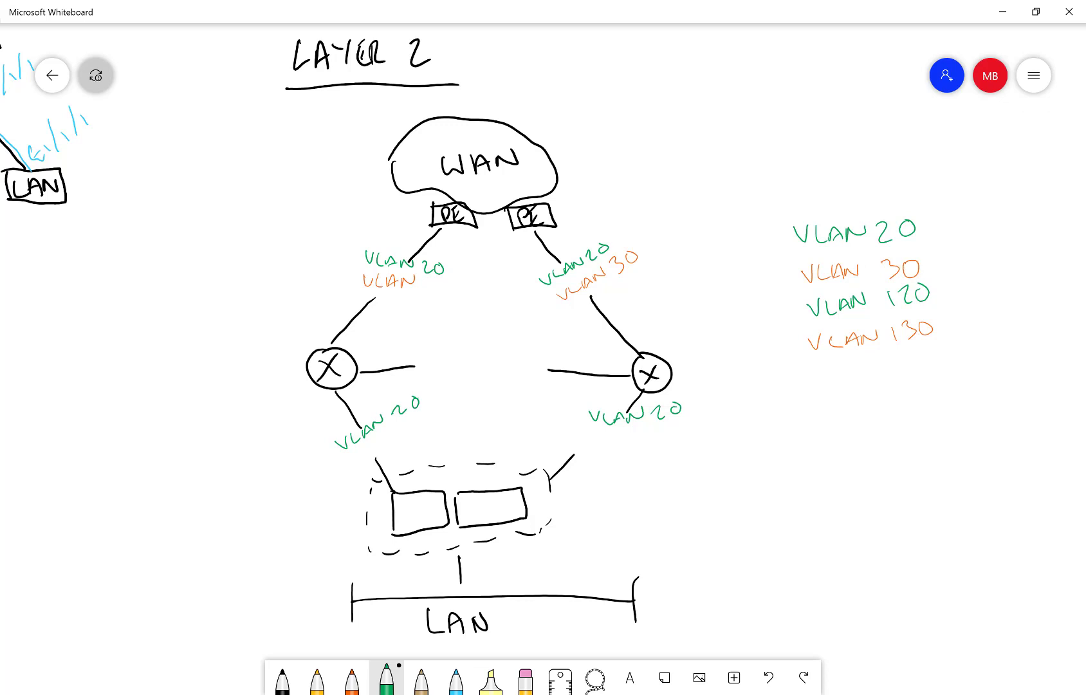
pyautogui.moveTo(388, 409); pyautogui.dragTo(388, 418)
# Step: Write "VLAN 130" in orange under the VLAN 120 labels on both router-to-switch links
pyautogui.click(352, 681)
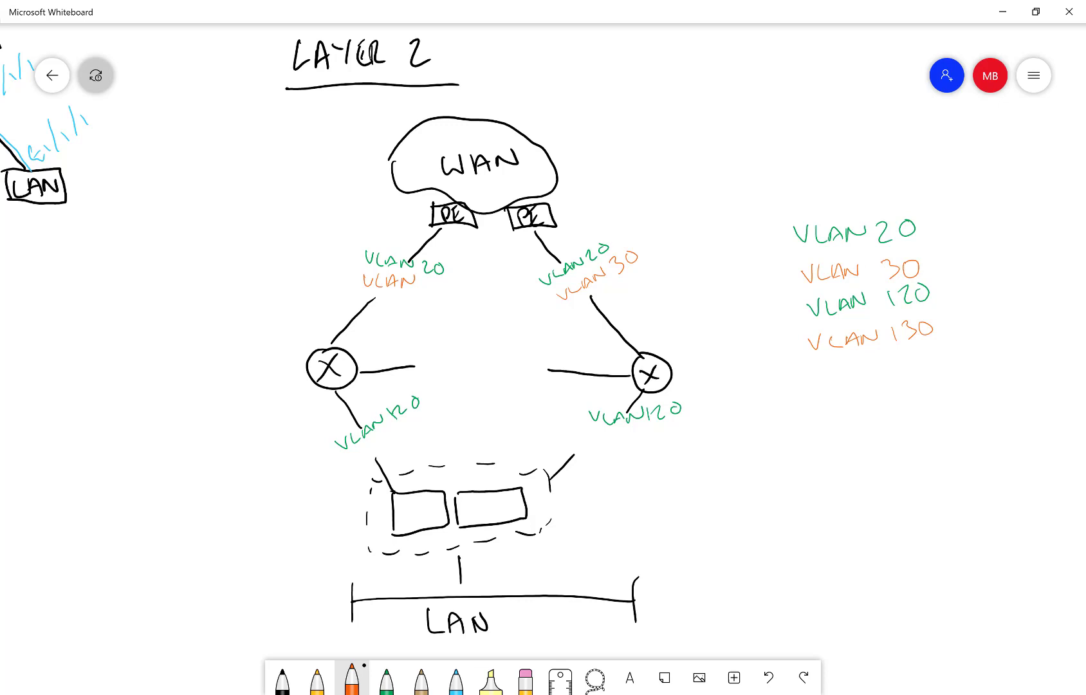
pyautogui.moveTo(581, 434); pyautogui.dragTo(601, 445)
pyautogui.moveTo(602, 446)
pyautogui.mouseDown()
pyautogui.moveTo(611, 435)
pyautogui.moveTo(614, 447)
pyautogui.mouseUp()
pyautogui.moveTo(607, 442)
pyautogui.mouseDown()
pyautogui.moveTo(628, 432)
pyautogui.moveTo(650, 447)
pyautogui.moveTo(664, 433)
pyautogui.mouseUp()
pyautogui.moveTo(357, 444); pyautogui.dragTo(393, 438)
pyautogui.moveTo(394, 440); pyautogui.dragTo(425, 425)
pyautogui.moveTo(435, 412); pyautogui.dragTo(433, 417)
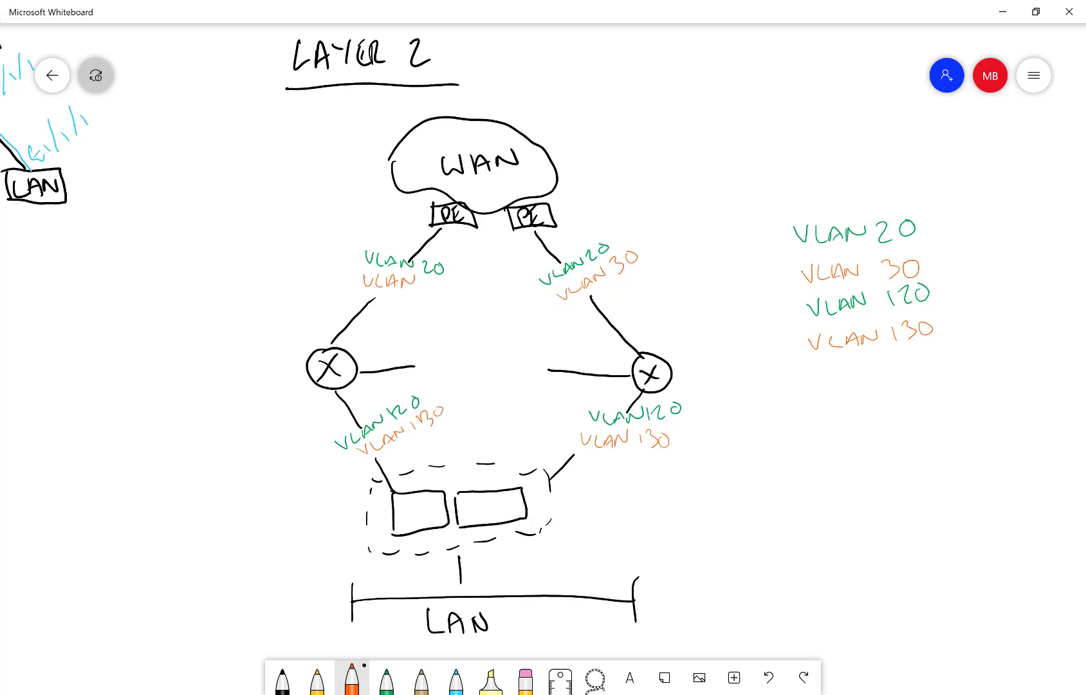
# Step: Write "VPNV4/LDP" in black in the gap of the link between the two routers
pyautogui.click(282, 679)
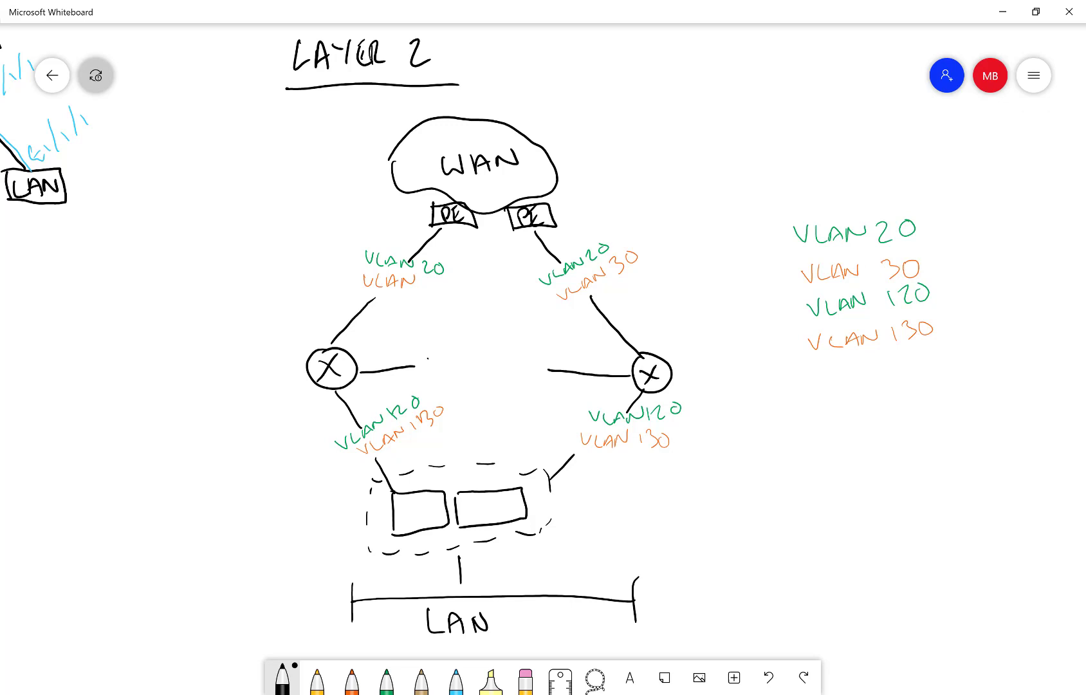
pyautogui.moveTo(428, 358); pyautogui.dragTo(436, 358)
pyautogui.moveTo(441, 358); pyautogui.dragTo(476, 368)
pyautogui.moveTo(494, 339)
pyautogui.mouseDown()
pyautogui.moveTo(479, 372)
pyautogui.moveTo(508, 369)
pyautogui.mouseUp()
pyautogui.moveTo(509, 357)
pyautogui.mouseDown()
pyautogui.moveTo(510, 368)
pyautogui.moveTo(526, 367)
pyautogui.mouseUp()
pyautogui.moveTo(525, 353); pyautogui.dragTo(526, 363)
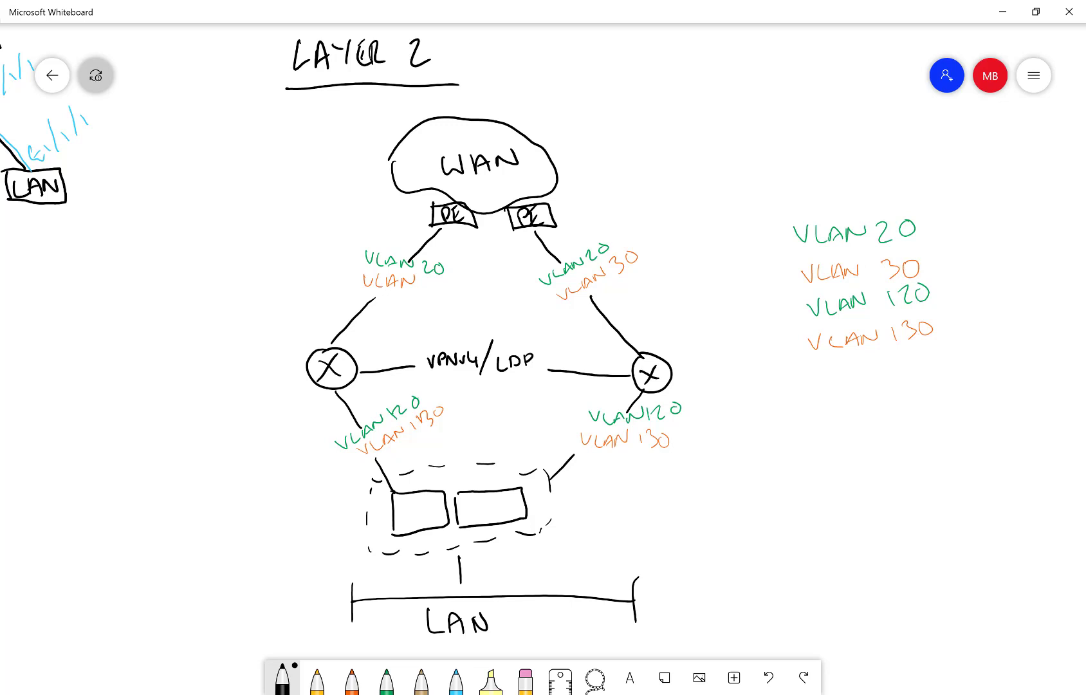
# Step: Draw a small orange cloud labelled "VRF30" inside the left part of the WAN cloud
pyautogui.click(351, 679)
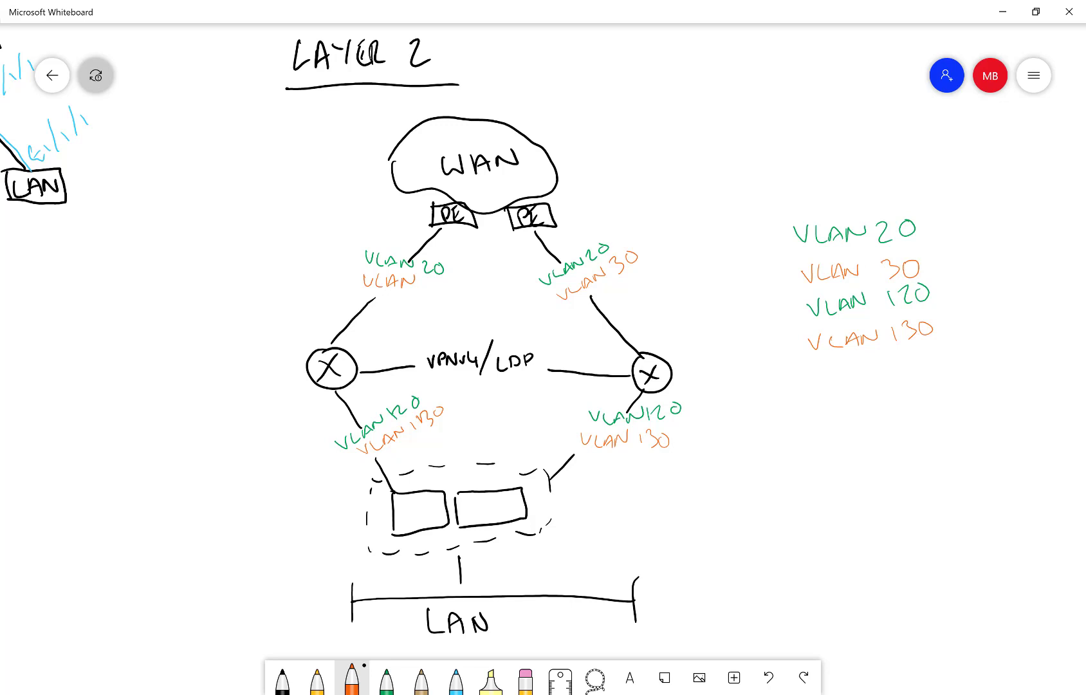
pyautogui.moveTo(415, 146)
pyautogui.mouseDown()
pyautogui.moveTo(460, 149)
pyautogui.moveTo(401, 139)
pyautogui.moveTo(422, 164)
pyautogui.mouseUp()
pyautogui.moveTo(423, 149); pyautogui.dragTo(432, 163)
pyautogui.moveTo(432, 150); pyautogui.dragTo(440, 148)
pyautogui.moveTo(433, 157); pyautogui.dragTo(451, 143)
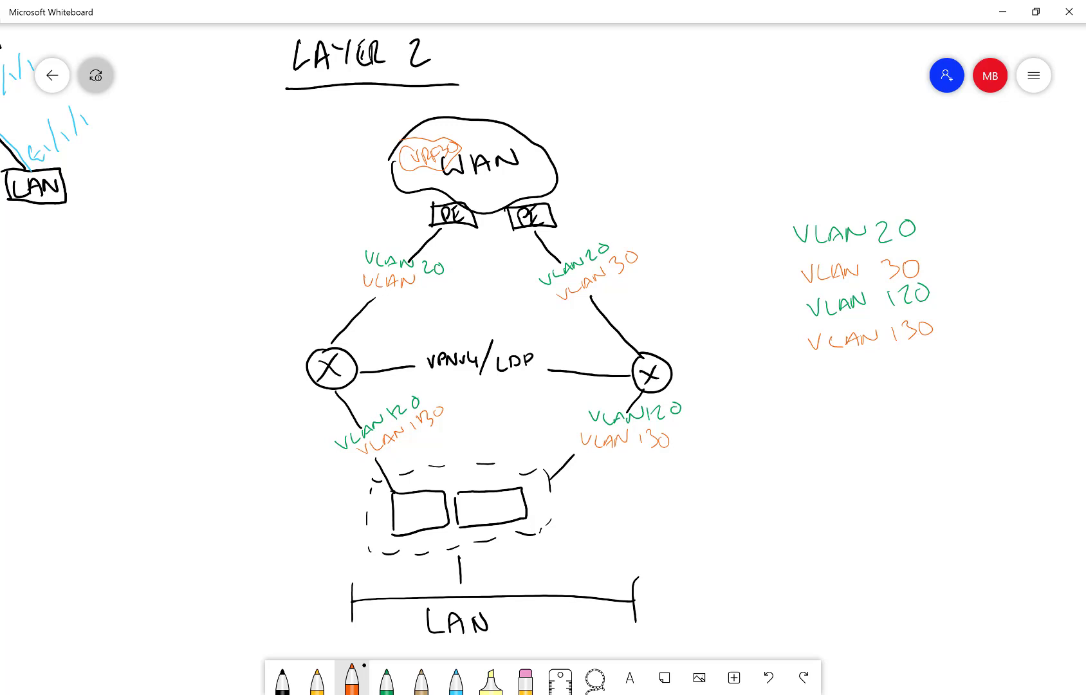
# Step: Draw a small green cloud labelled "VRF20" inside the right part of the WAN cloud
pyautogui.click(386, 682)
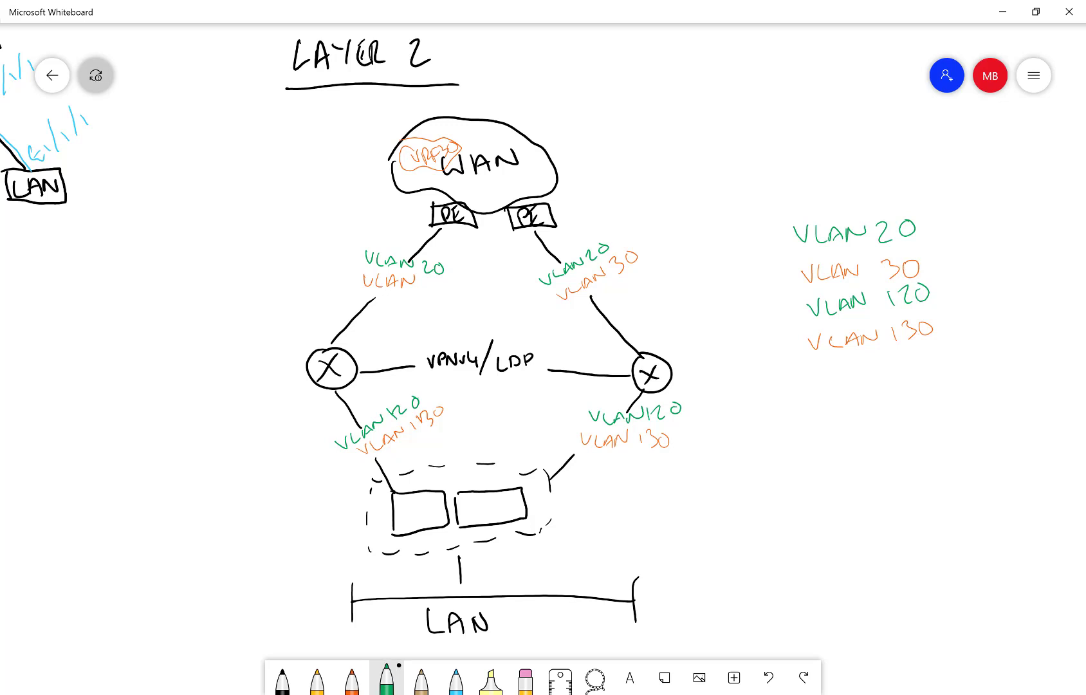
pyautogui.moveTo(484, 157)
pyautogui.mouseDown()
pyautogui.moveTo(529, 178)
pyautogui.moveTo(480, 153)
pyautogui.moveTo(502, 169)
pyautogui.mouseUp()
pyautogui.moveTo(502, 156)
pyautogui.mouseDown()
pyautogui.moveTo(512, 170)
pyautogui.moveTo(521, 153)
pyautogui.mouseUp()
pyautogui.moveTo(523, 152); pyautogui.dragTo(537, 160)
pyautogui.moveTo(538, 149); pyautogui.dragTo(539, 149)
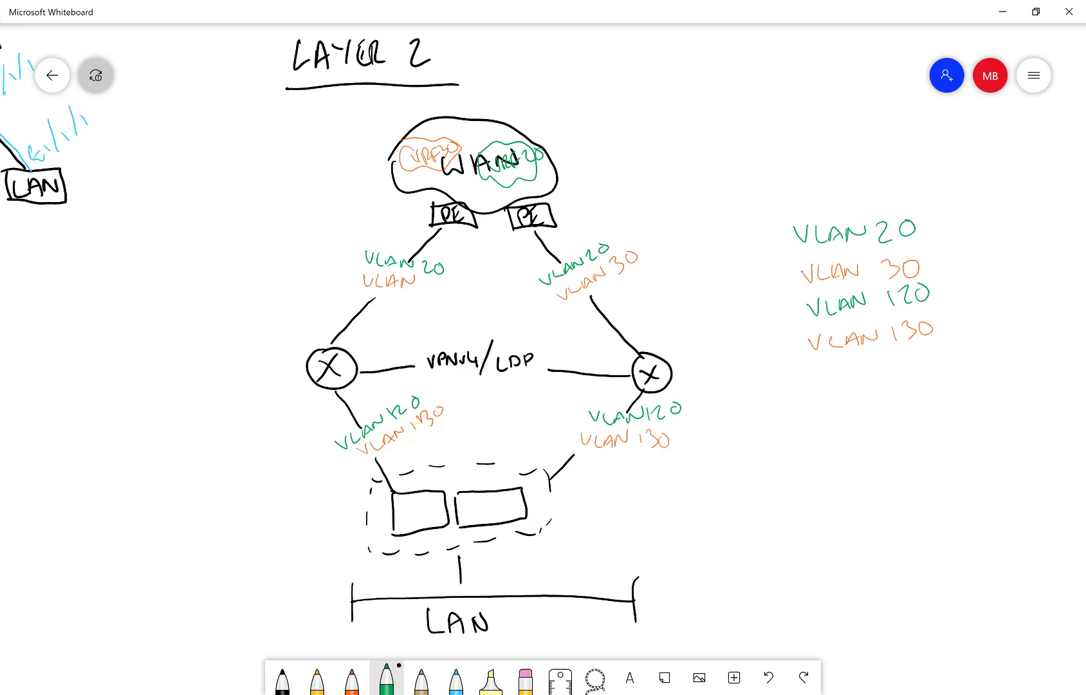
# Step: Add short strokes in matching green and orange beside the VLAN labels on both PE links
pyautogui.moveTo(611, 246); pyautogui.dragTo(627, 228)
pyautogui.moveTo(327, 238); pyautogui.dragTo(358, 254)
pyautogui.click(352, 680)
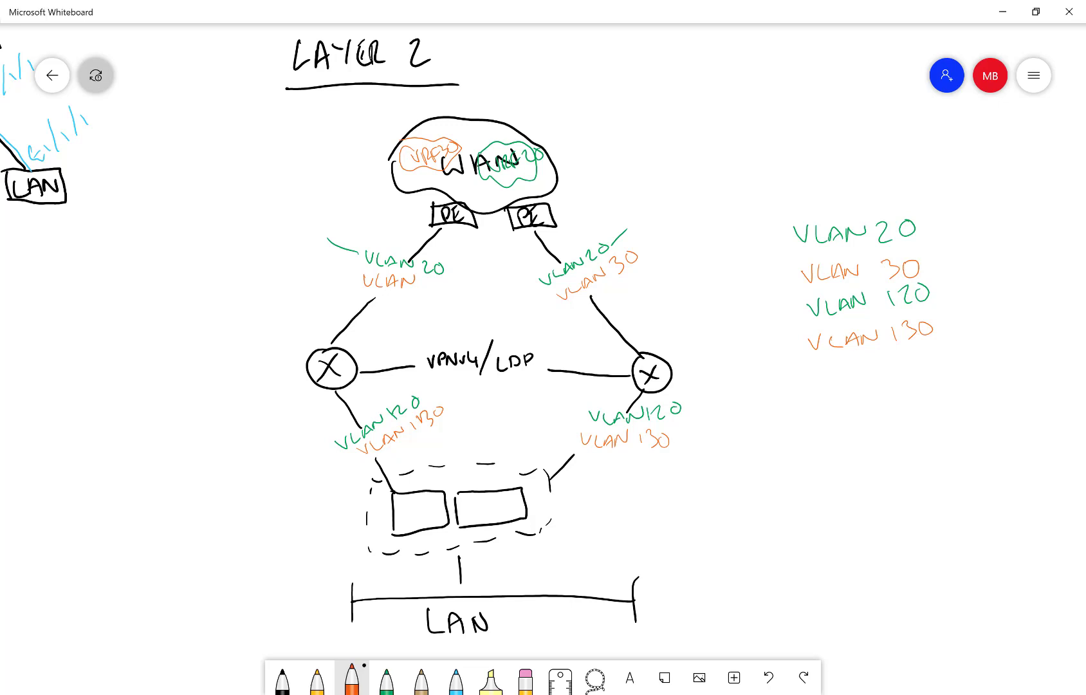
pyautogui.moveTo(639, 249); pyautogui.dragTo(656, 233)
pyautogui.moveTo(355, 278); pyautogui.dragTo(317, 264)
# Step: Circle both routers in orange and mark their PE-facing interfaces with small orange circles
pyautogui.moveTo(323, 342); pyautogui.dragTo(354, 359)
pyautogui.moveTo(644, 352); pyautogui.dragTo(633, 352)
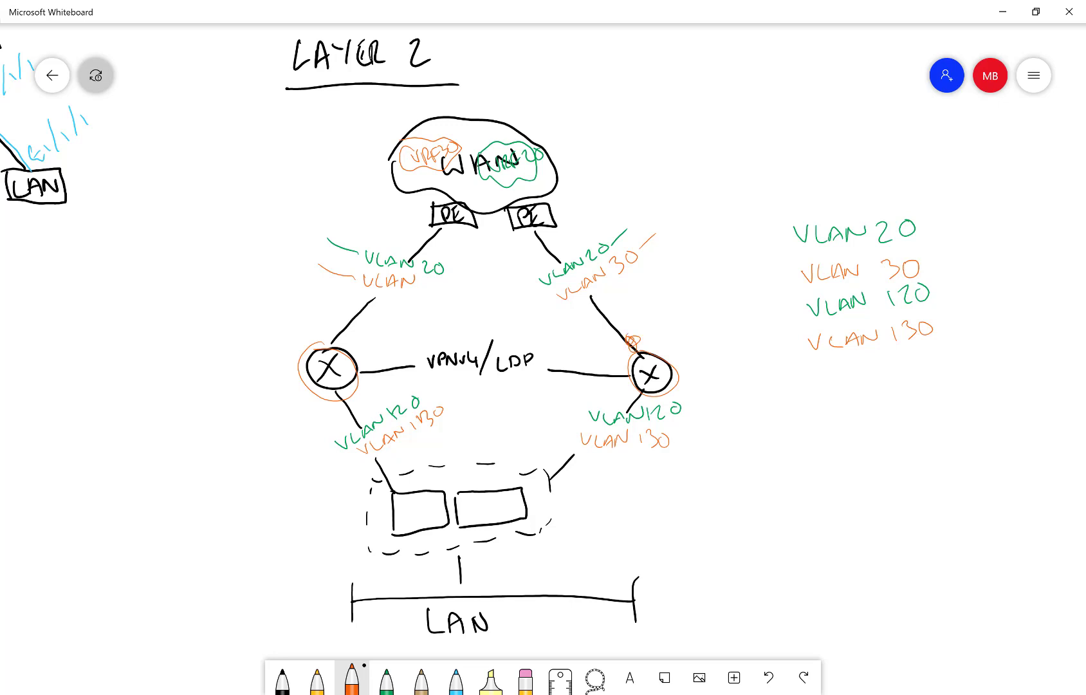
pyautogui.moveTo(331, 336); pyautogui.dragTo(331, 341)
# Step: Add short orange strokes beside both VLAN 130 labels and green strokes beside both VLAN 120 labels
pyautogui.moveTo(678, 440); pyautogui.dragTo(694, 434)
pyautogui.moveTo(325, 477); pyautogui.dragTo(349, 462)
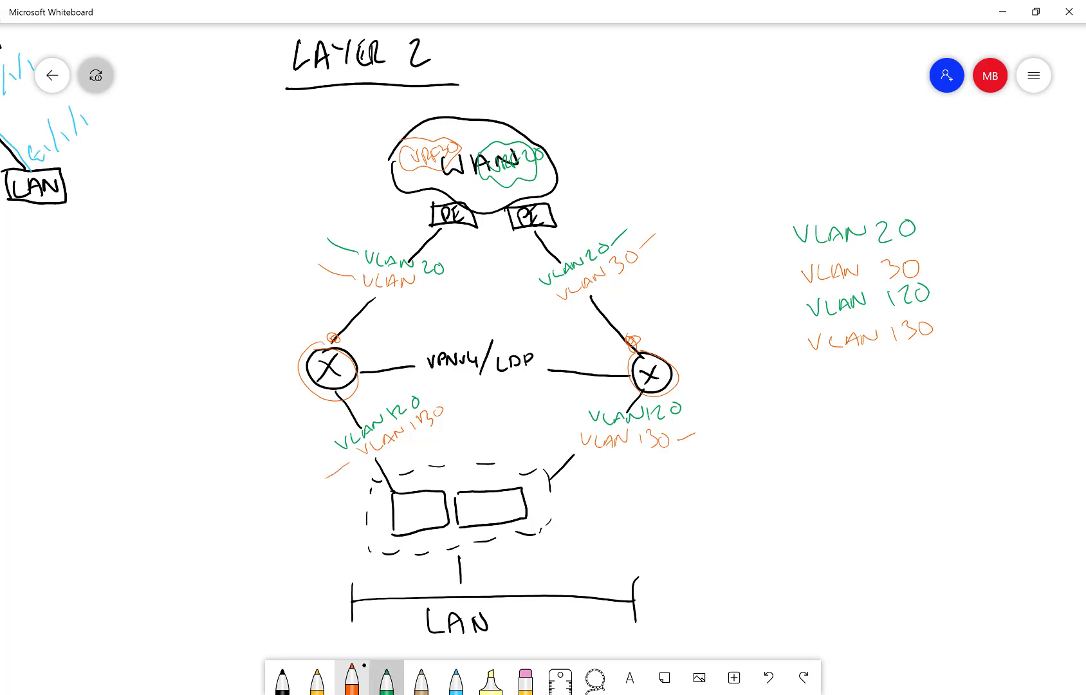
pyautogui.click(386, 679)
pyautogui.moveTo(689, 402); pyautogui.dragTo(700, 395)
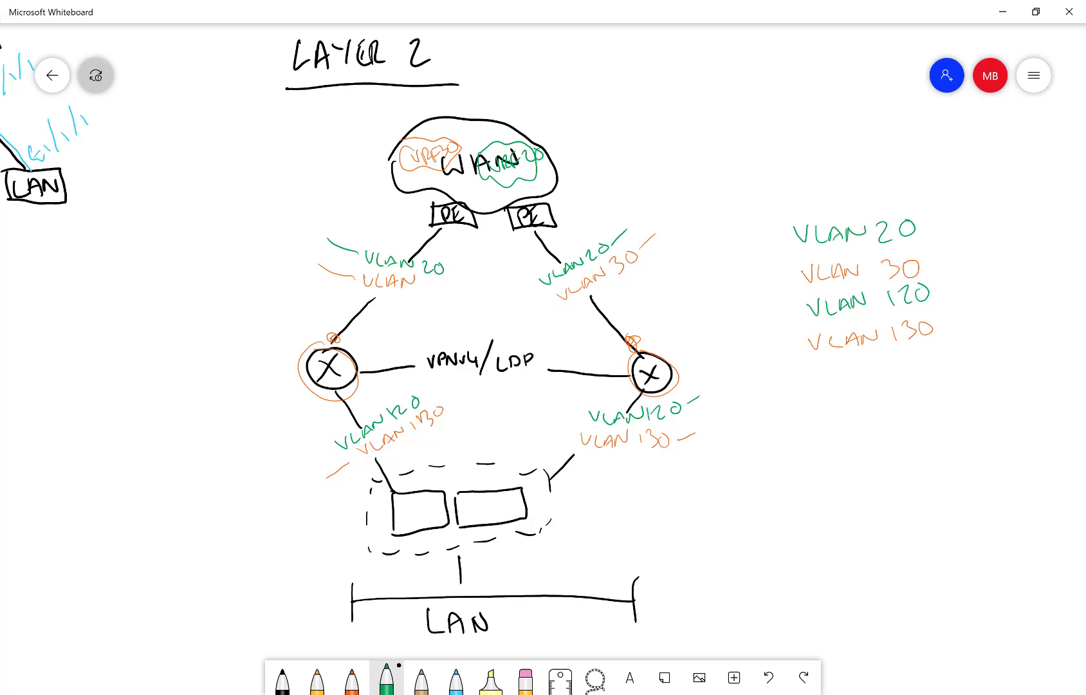
pyautogui.moveTo(306, 452); pyautogui.dragTo(329, 447)
# Step: Mark both ends of each router-to-switch link with filled black dots and bracket the VLAN labels on each link
pyautogui.click(282, 679)
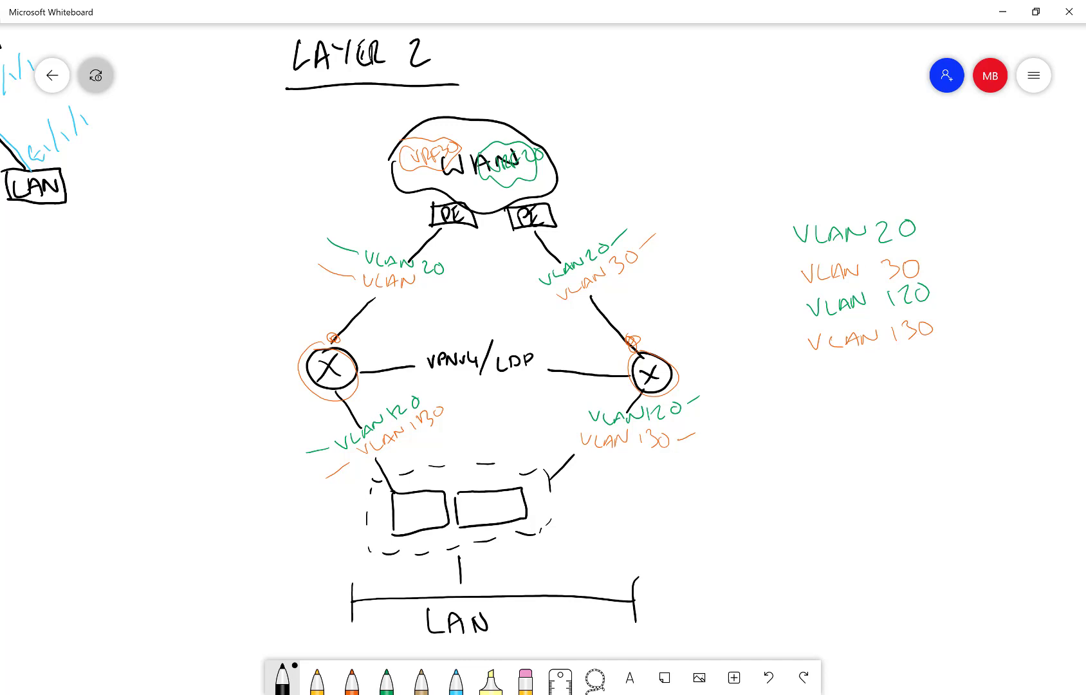
pyautogui.moveTo(333, 391); pyautogui.dragTo(331, 400)
pyautogui.moveTo(637, 388); pyautogui.dragTo(636, 400)
pyautogui.moveTo(551, 469); pyautogui.dragTo(553, 478)
pyautogui.moveTo(383, 470); pyautogui.dragTo(383, 473)
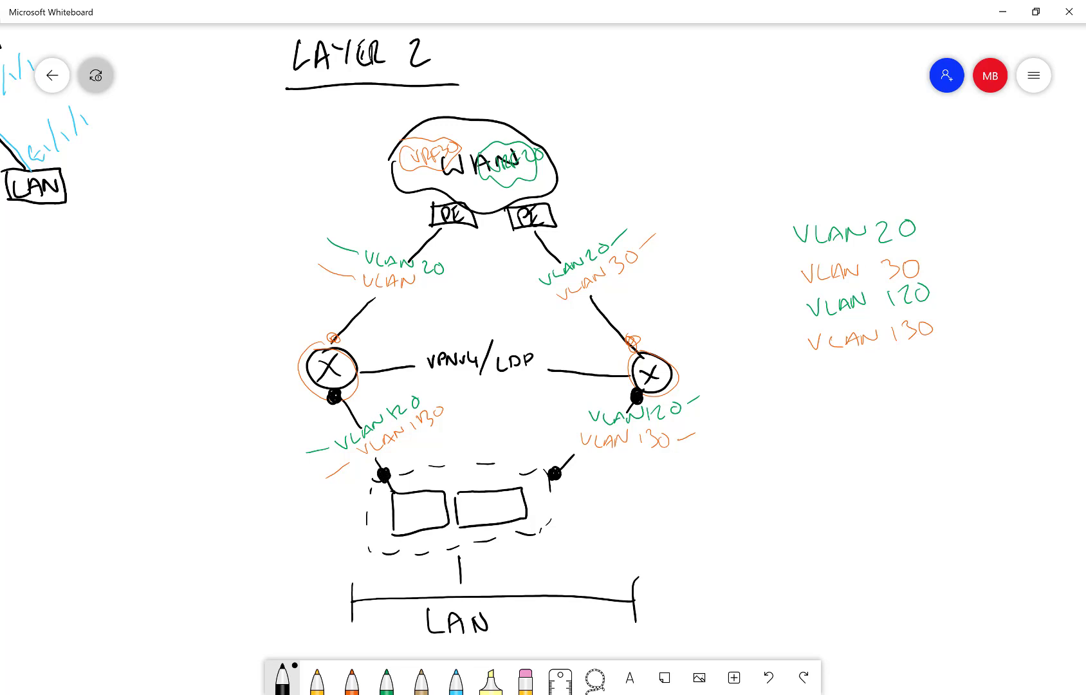
pyautogui.moveTo(397, 391)
pyautogui.mouseDown()
pyautogui.moveTo(436, 381)
pyautogui.moveTo(444, 427)
pyautogui.mouseUp()
pyautogui.moveTo(593, 402)
pyautogui.mouseDown()
pyautogui.moveTo(563, 405)
pyautogui.moveTo(566, 447)
pyautogui.mouseUp()
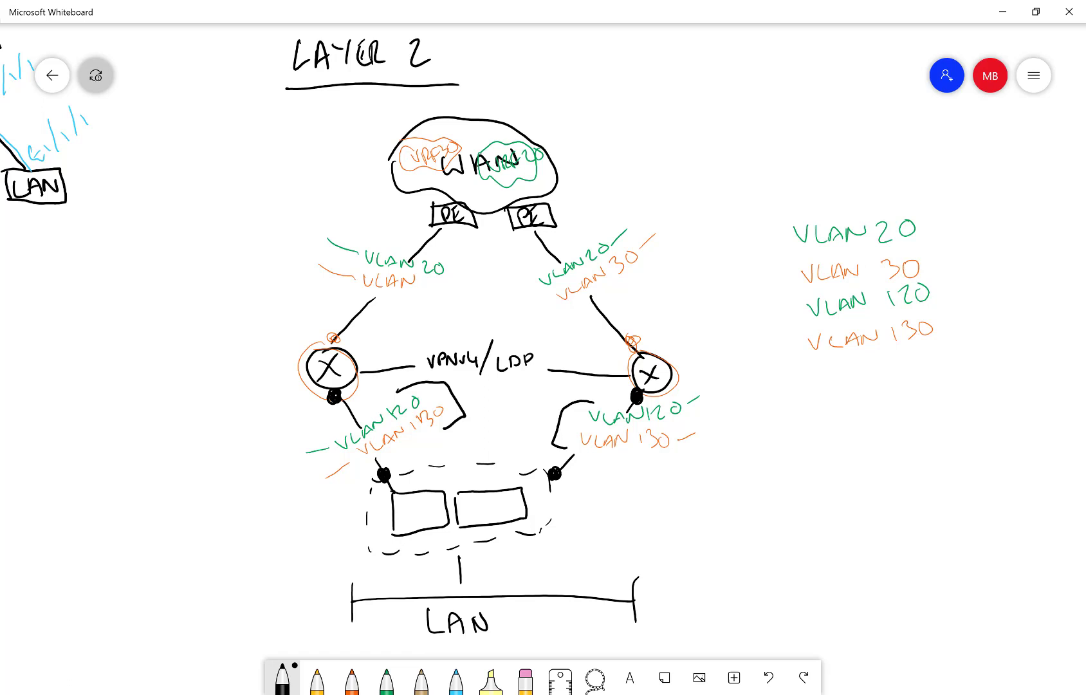
# Step: Mark a blue and a tan port on the switch pair and draw a capped LAN segment from each in its colour
pyautogui.click(456, 679)
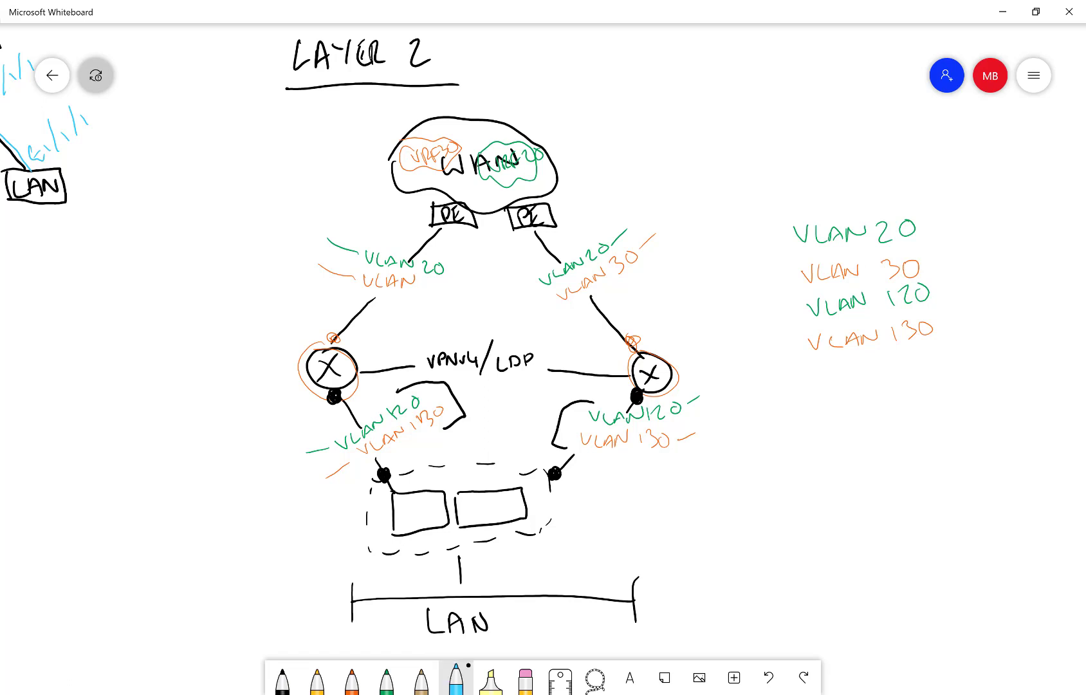
pyautogui.moveTo(488, 538)
pyautogui.mouseDown()
pyautogui.moveTo(448, 546)
pyautogui.moveTo(434, 609)
pyautogui.moveTo(570, 613)
pyautogui.moveTo(566, 643)
pyautogui.mouseUp()
pyautogui.click(421, 680)
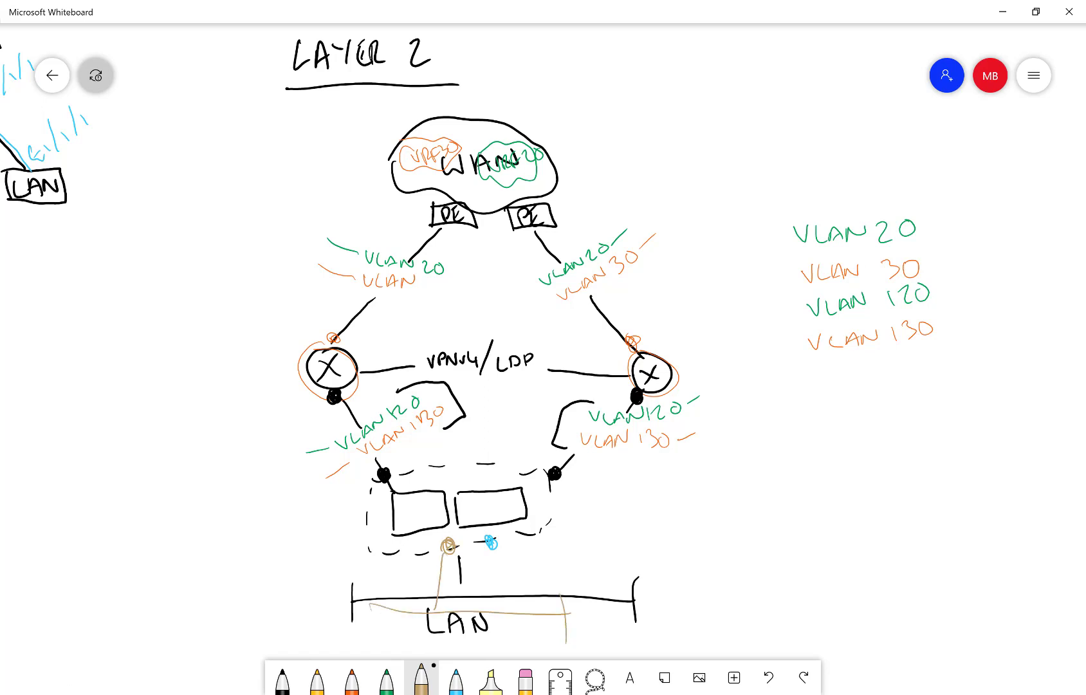
pyautogui.moveTo(375, 592); pyautogui.dragTo(367, 623)
pyautogui.click(456, 679)
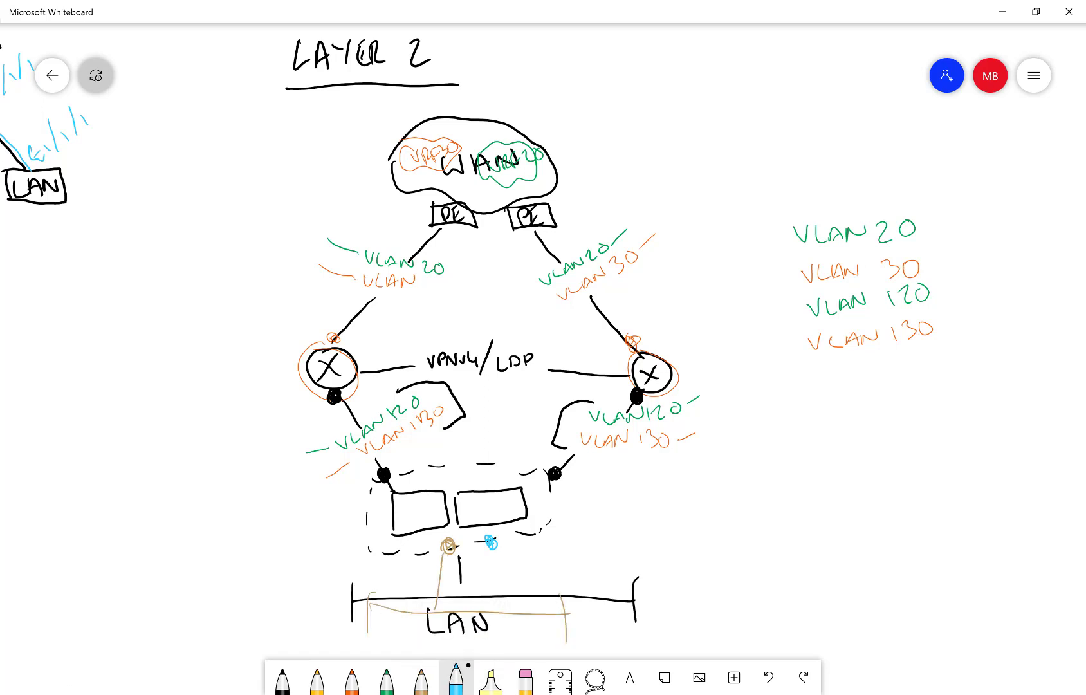
pyautogui.moveTo(498, 545)
pyautogui.mouseDown()
pyautogui.moveTo(502, 564)
pyautogui.moveTo(630, 586)
pyautogui.moveTo(482, 586)
pyautogui.mouseUp()
pyautogui.click(282, 679)
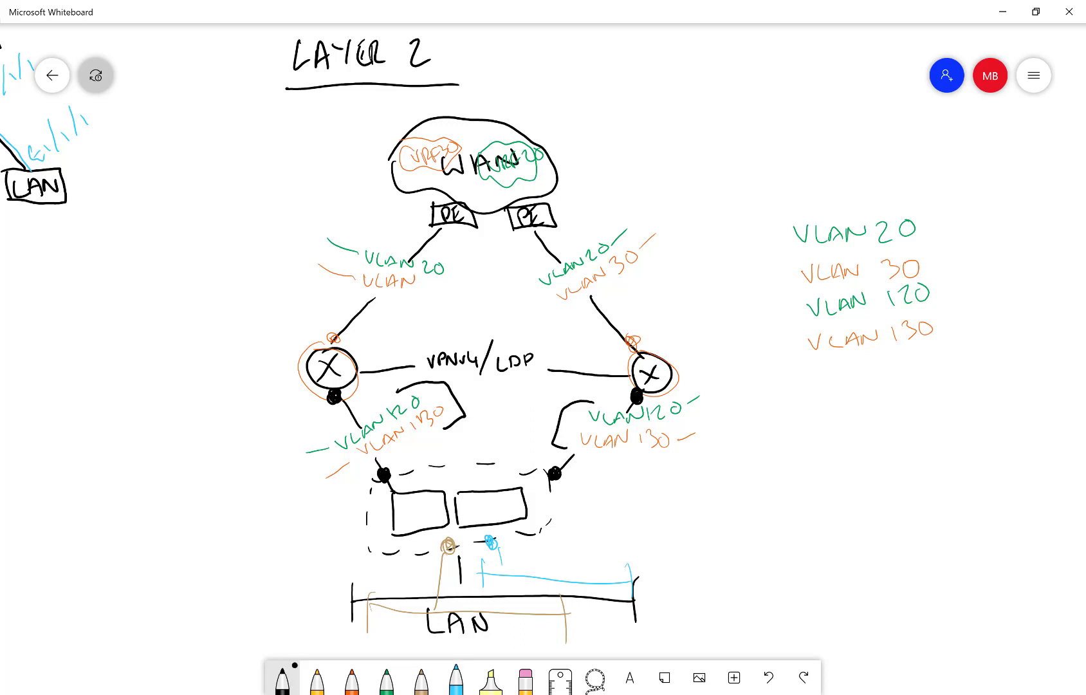
# Step: Write CE in black beside each of the two routers
pyautogui.moveTo(694, 364)
pyautogui.mouseDown()
pyautogui.moveTo(700, 380)
pyautogui.moveTo(722, 373)
pyautogui.mouseUp()
pyautogui.moveTo(720, 368); pyautogui.dragTo(708, 367)
pyautogui.moveTo(248, 364); pyautogui.dragTo(259, 385)
pyautogui.moveTo(265, 364)
pyautogui.mouseDown()
pyautogui.moveTo(276, 381)
pyautogui.moveTo(274, 368)
pyautogui.mouseUp()
pyautogui.moveTo(265, 369); pyautogui.dragTo(273, 358)
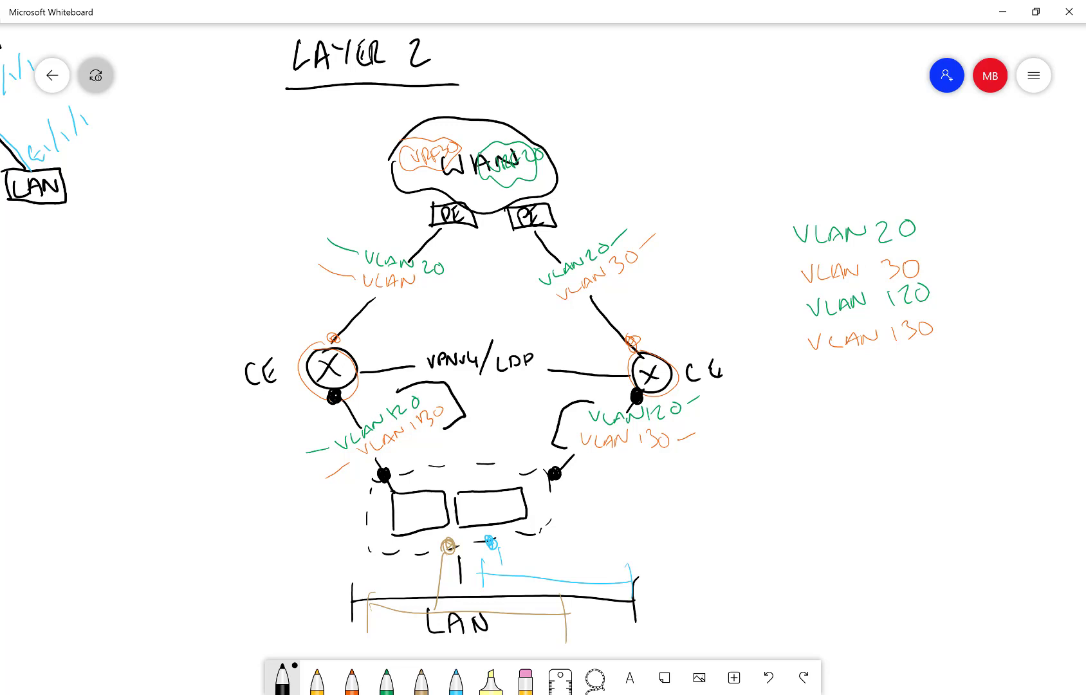
# Step: Draw a black double-headed arrow alongside each of the two router-to-switch links
pyautogui.moveTo(736, 404)
pyautogui.mouseDown()
pyautogui.moveTo(672, 489)
pyautogui.moveTo(746, 404)
pyautogui.moveTo(739, 417)
pyautogui.mouseUp()
pyautogui.moveTo(247, 427); pyautogui.dragTo(300, 508)
pyautogui.moveTo(279, 514)
pyautogui.mouseDown()
pyautogui.moveTo(302, 523)
pyautogui.moveTo(292, 496)
pyautogui.mouseUp()
pyautogui.moveTo(238, 449); pyautogui.dragTo(262, 433)
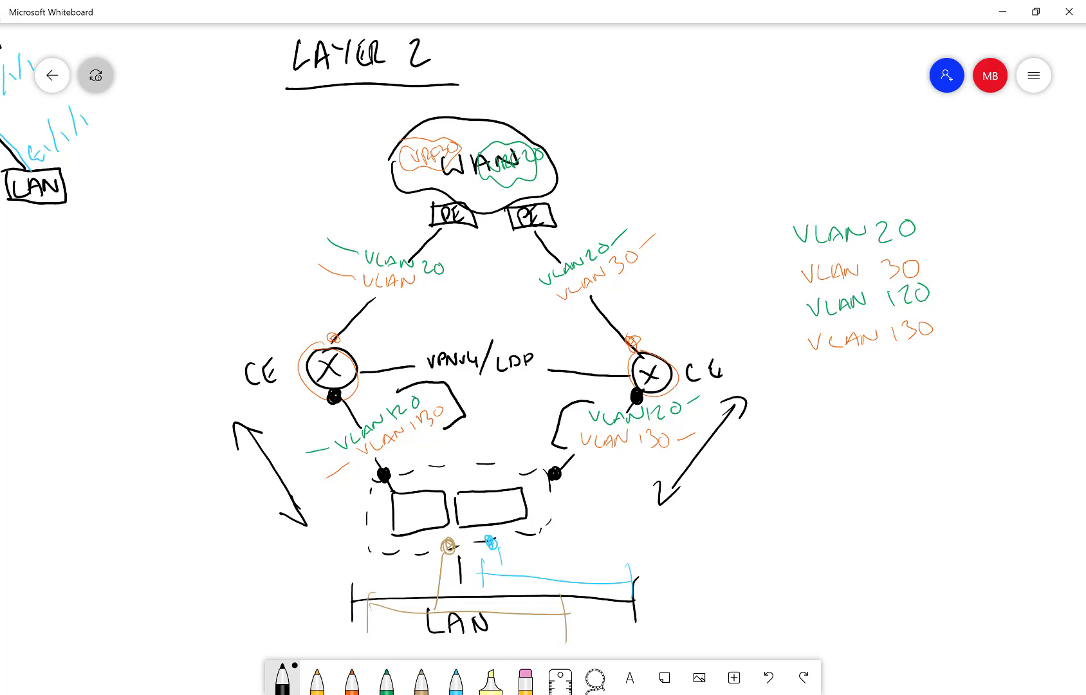
# Step: Bracket the VPNv4/LDP label on both sides and draw a dashed black arc above it between the two CE routers
pyautogui.moveTo(523, 335)
pyautogui.mouseDown()
pyautogui.moveTo(543, 335)
pyautogui.moveTo(517, 383)
pyautogui.mouseUp()
pyautogui.moveTo(438, 338)
pyautogui.mouseDown()
pyautogui.moveTo(421, 380)
pyautogui.moveTo(459, 378)
pyautogui.mouseUp()
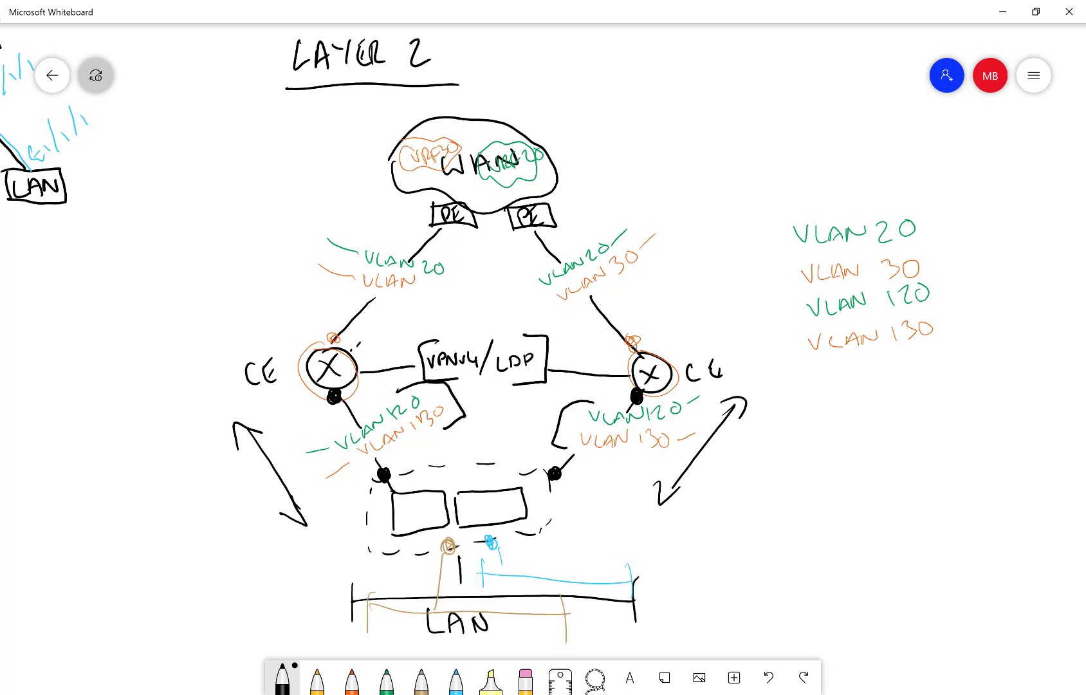
pyautogui.moveTo(431, 314); pyautogui.dragTo(439, 315)
pyautogui.moveTo(461, 309); pyautogui.dragTo(487, 311)
pyautogui.moveTo(505, 312); pyautogui.dragTo(559, 316)
pyautogui.moveTo(580, 325); pyautogui.dragTo(607, 338)
pyautogui.moveTo(616, 345); pyautogui.dragTo(623, 354)
# Step: Mark a purple port on the switch pair and draw a capped purple LAN segment from it
pyautogui.click(282, 679)
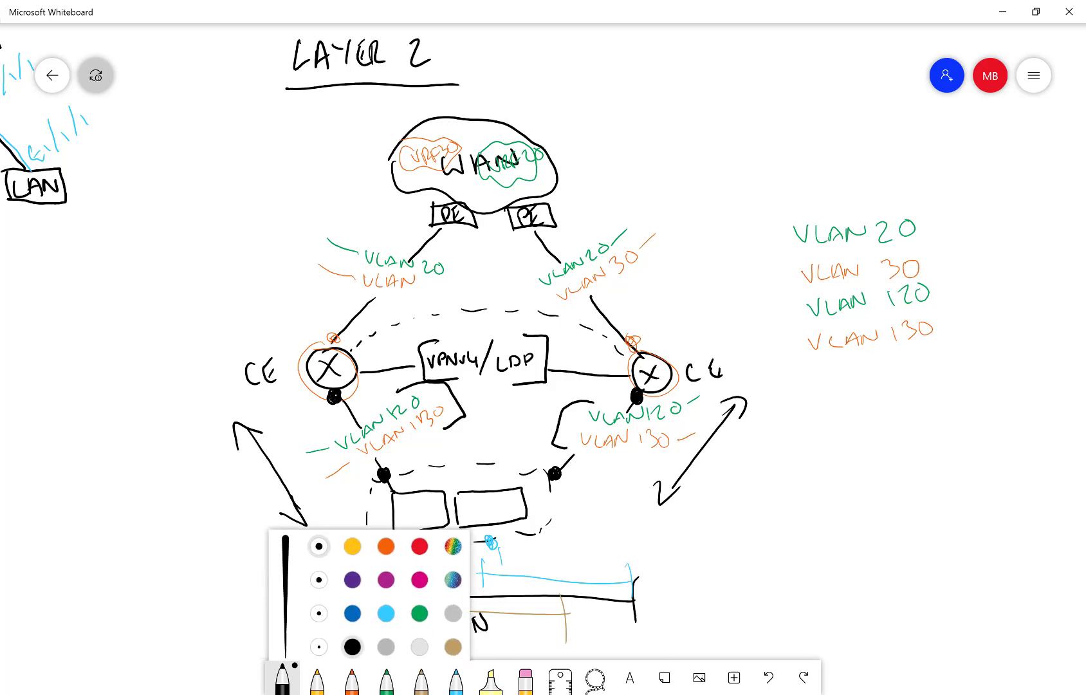
pyautogui.click(352, 574)
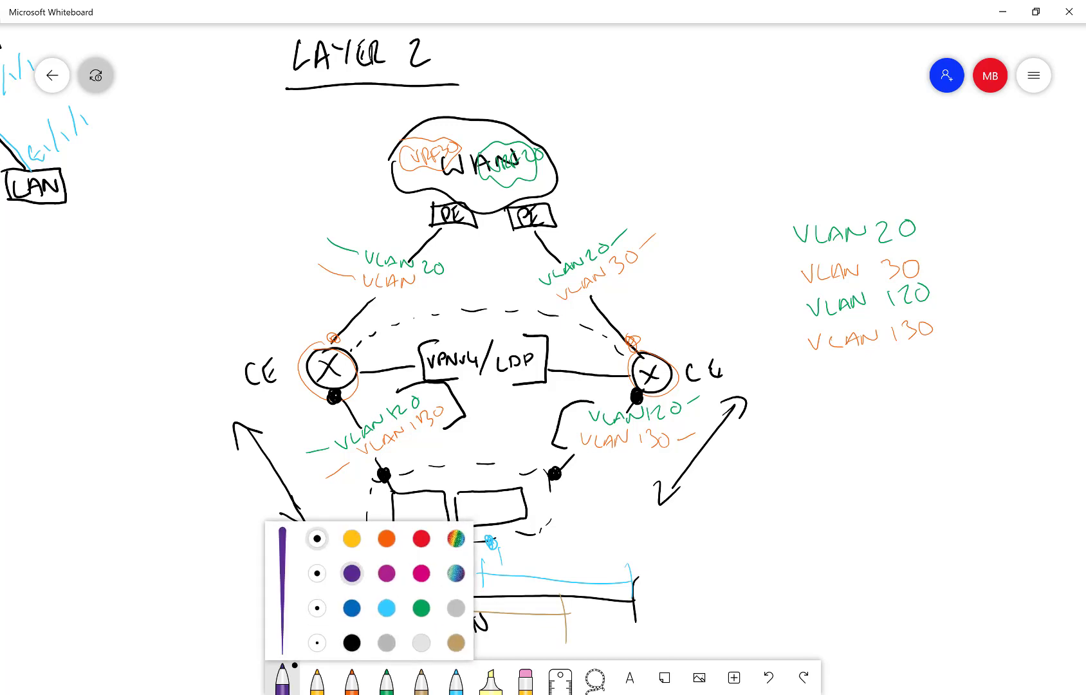
pyautogui.click(283, 680)
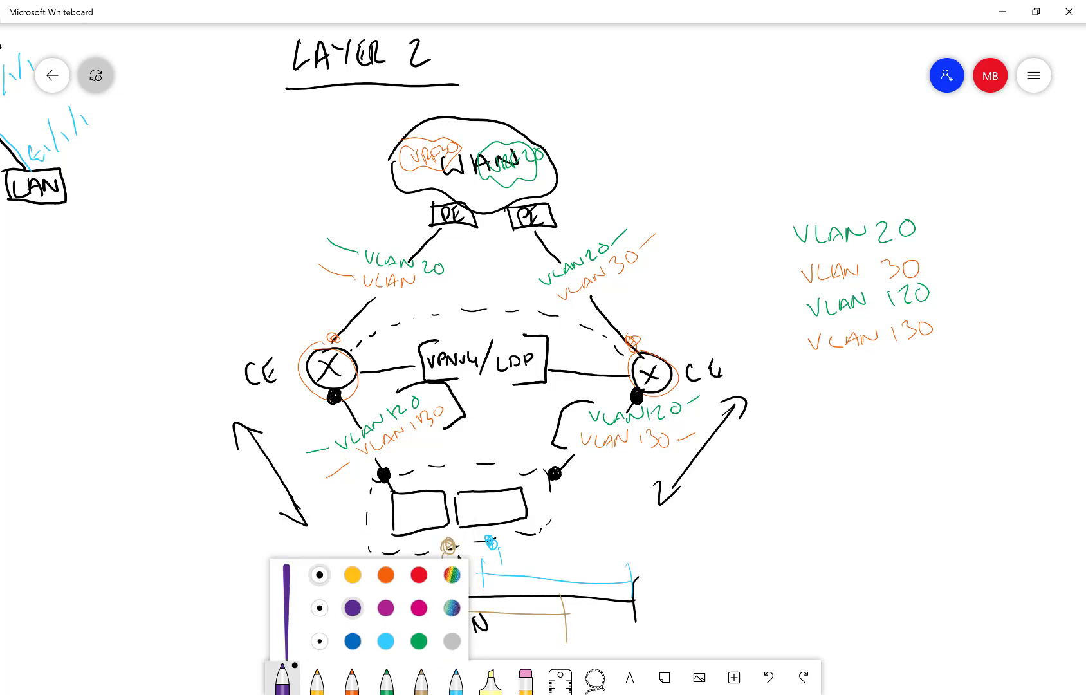
pyautogui.moveTo(517, 532)
pyautogui.mouseDown()
pyautogui.moveTo(527, 564)
pyautogui.moveTo(646, 560)
pyautogui.moveTo(653, 572)
pyautogui.mouseUp()
pyautogui.moveTo(508, 556); pyautogui.dragTo(505, 568)
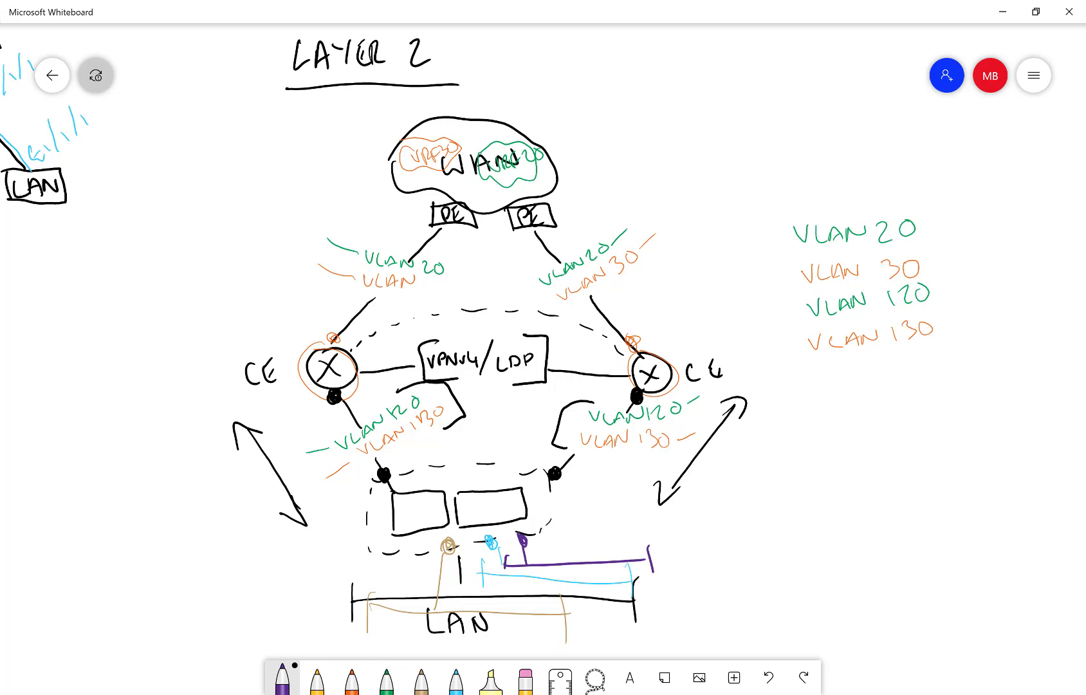
# Step: Write VLAN 140 in purple under the VLAN 130 label on both router-to-switch links
pyautogui.moveTo(579, 450)
pyautogui.mouseDown()
pyautogui.moveTo(612, 465)
pyautogui.moveTo(639, 458)
pyautogui.mouseUp()
pyautogui.moveTo(646, 456); pyautogui.dragTo(647, 471)
pyautogui.moveTo(651, 459); pyautogui.dragTo(653, 473)
pyautogui.moveTo(667, 457)
pyautogui.mouseDown()
pyautogui.moveTo(661, 469)
pyautogui.moveTo(666, 457)
pyautogui.mouseUp()
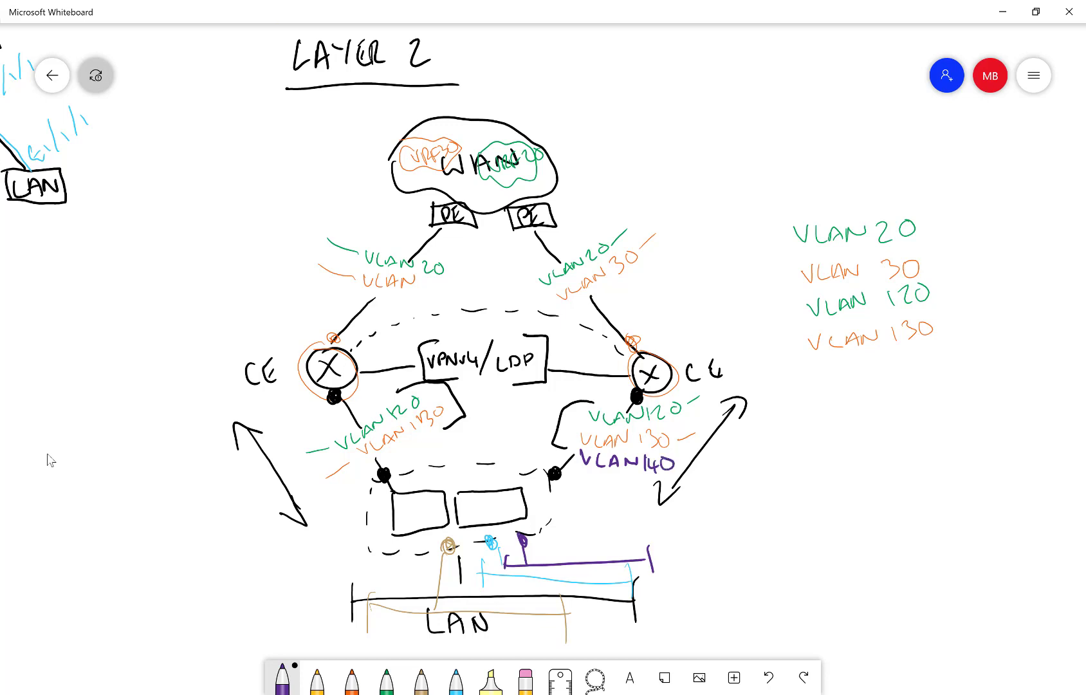
pyautogui.moveTo(377, 459); pyautogui.dragTo(414, 456)
pyautogui.moveTo(406, 455); pyautogui.dragTo(451, 440)
pyautogui.moveTo(449, 431)
pyautogui.mouseDown()
pyautogui.moveTo(453, 444)
pyautogui.moveTo(461, 424)
pyautogui.mouseUp()
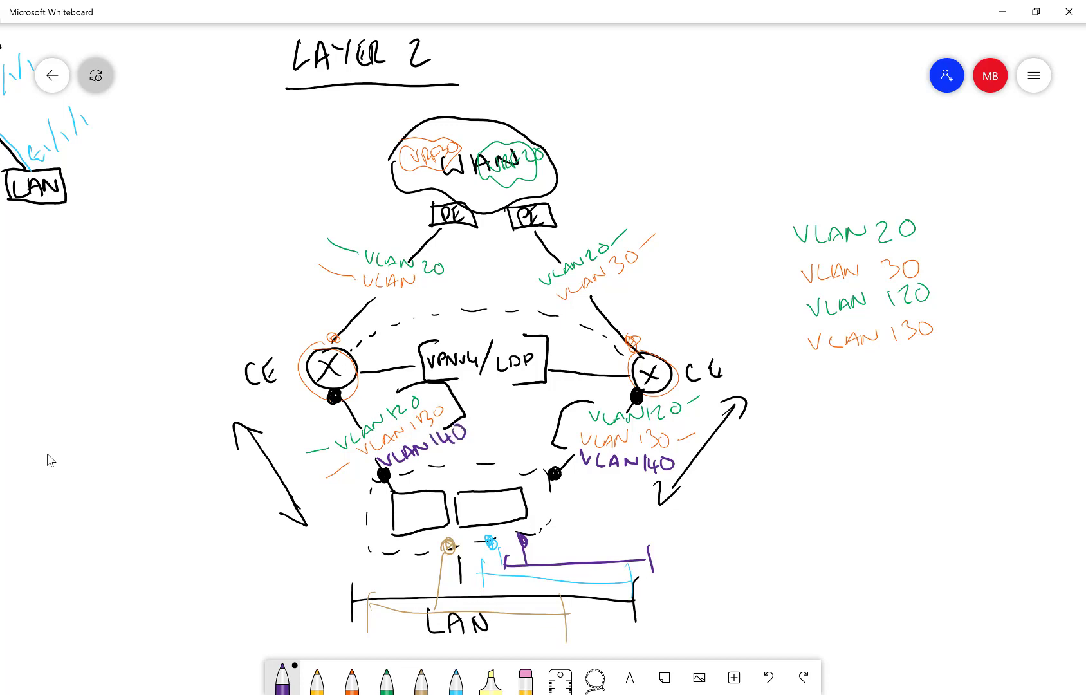
# Step: Write VLAN 40 in purple under the existing VLAN labels on both PE-to-router links
pyautogui.moveTo(570, 306)
pyautogui.mouseDown()
pyautogui.moveTo(585, 296)
pyautogui.moveTo(595, 305)
pyautogui.mouseUp()
pyautogui.moveTo(596, 305)
pyautogui.mouseDown()
pyautogui.moveTo(602, 294)
pyautogui.moveTo(606, 303)
pyautogui.mouseUp()
pyautogui.moveTo(600, 300); pyautogui.dragTo(643, 282)
pyautogui.moveTo(640, 271)
pyautogui.mouseDown()
pyautogui.moveTo(646, 286)
pyautogui.moveTo(651, 269)
pyautogui.mouseUp()
pyautogui.moveTo(340, 293); pyautogui.dragTo(376, 307)
pyautogui.moveTo(369, 304)
pyautogui.mouseDown()
pyautogui.moveTo(389, 306)
pyautogui.moveTo(395, 293)
pyautogui.moveTo(415, 303)
pyautogui.mouseUp()
pyautogui.moveTo(413, 297)
pyautogui.mouseDown()
pyautogui.moveTo(411, 310)
pyautogui.moveTo(421, 299)
pyautogui.mouseUp()
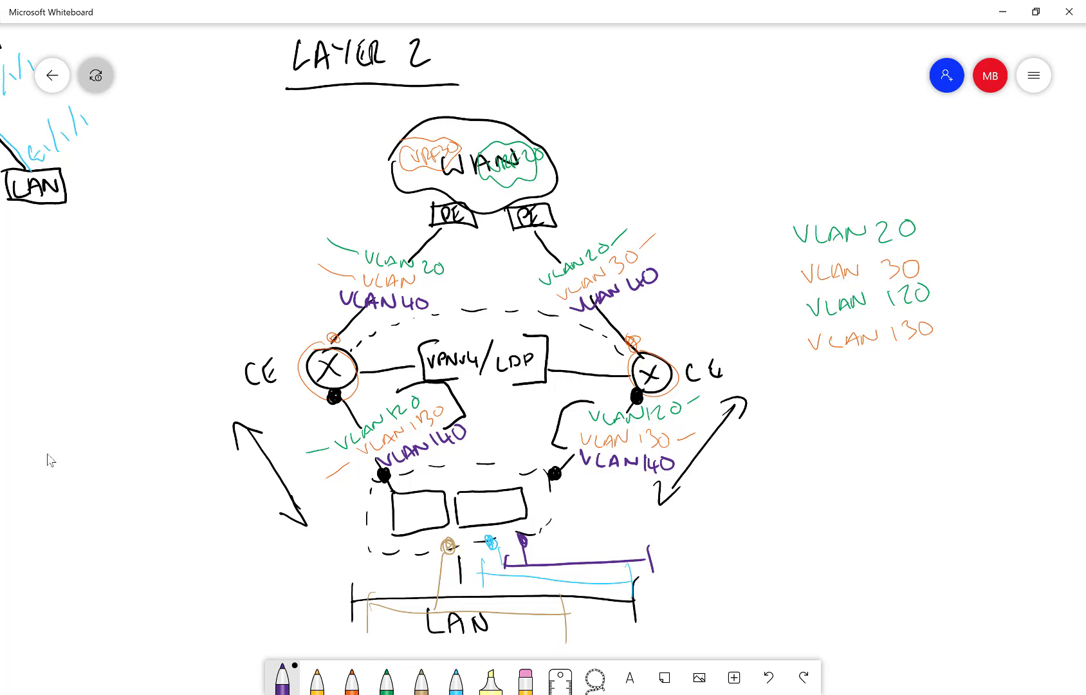
# Step: In the blank area below the VLAN list, draw a black router linked to a rectangular switch, with filled dots at both link ends
pyautogui.click(282, 680)
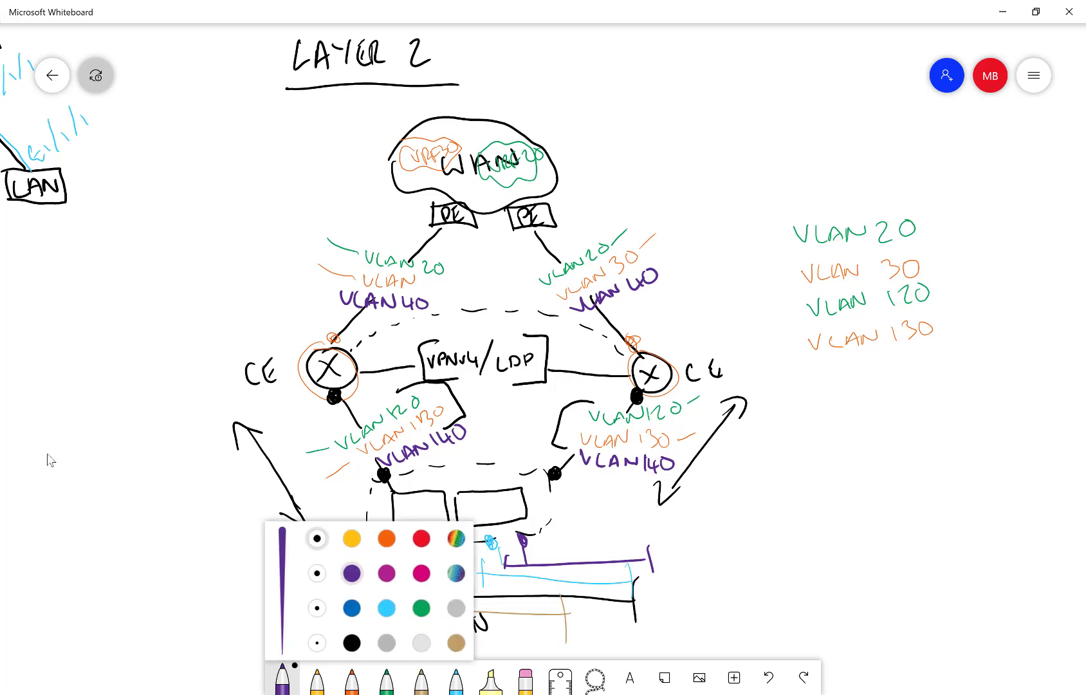
pyautogui.click(352, 643)
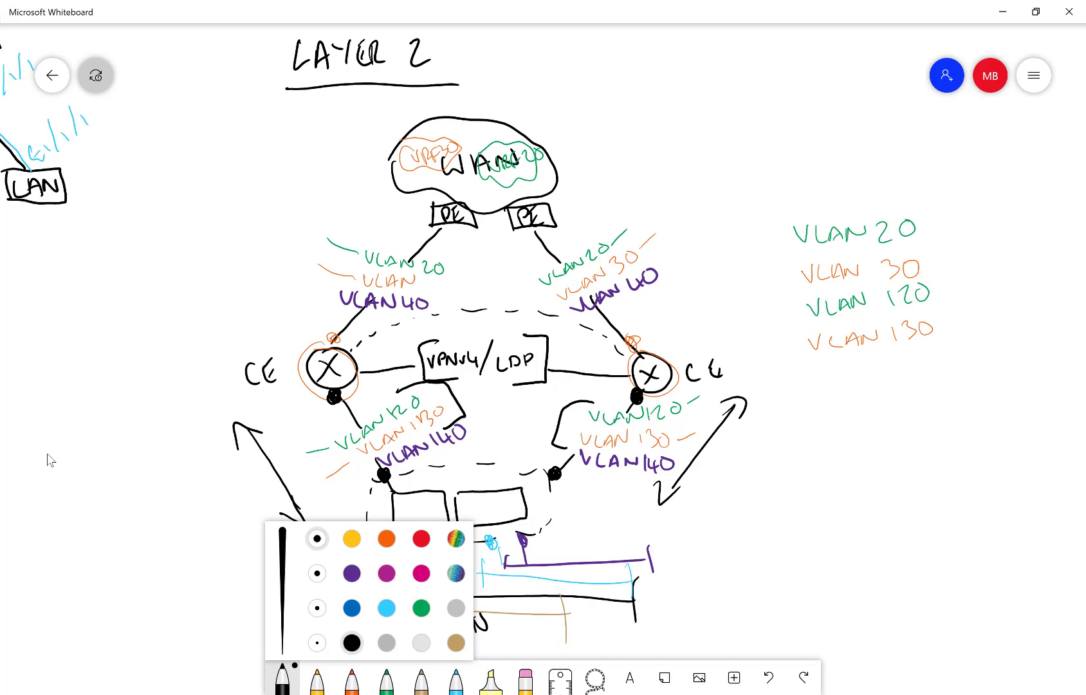
pyautogui.moveTo(772, 418)
pyautogui.mouseDown()
pyautogui.moveTo(680, 339)
pyautogui.moveTo(479, 278)
pyautogui.mouseUp()
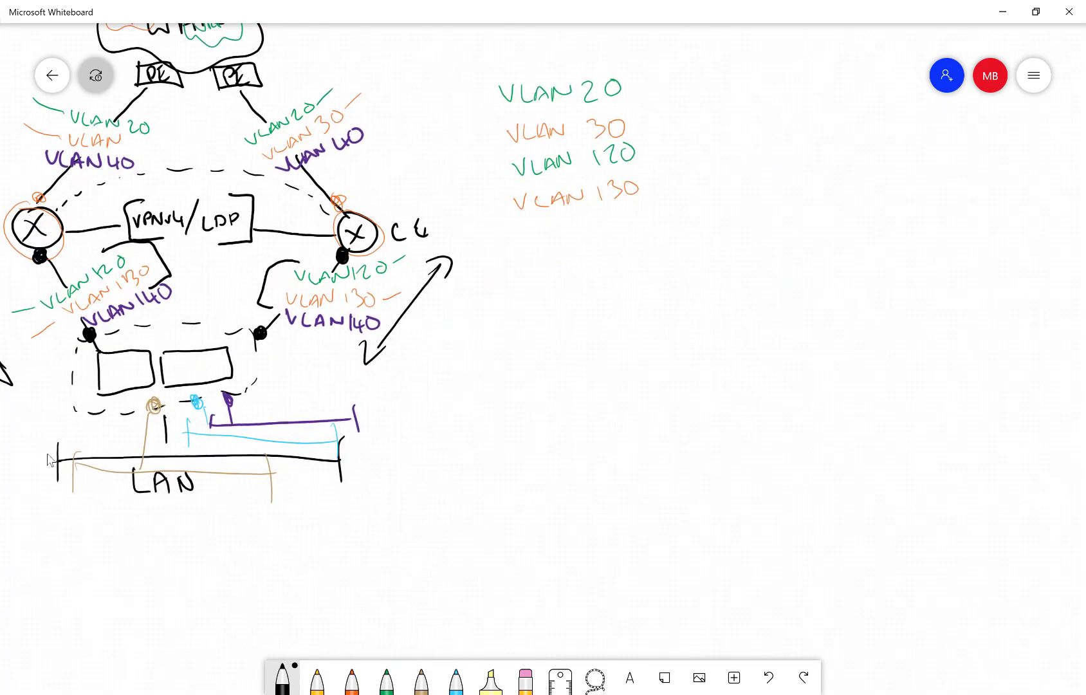
pyautogui.moveTo(686, 289)
pyautogui.mouseDown()
pyautogui.moveTo(701, 291)
pyautogui.moveTo(689, 287)
pyautogui.moveTo(706, 319)
pyautogui.mouseUp()
pyautogui.moveTo(704, 295)
pyautogui.mouseDown()
pyautogui.moveTo(688, 319)
pyautogui.moveTo(700, 386)
pyautogui.moveTo(675, 393)
pyautogui.moveTo(740, 401)
pyautogui.moveTo(672, 426)
pyautogui.moveTo(663, 396)
pyautogui.mouseUp()
# Step: Draw a blue and a tan port under the new switch, each connected by a line to a box in its colour
pyautogui.click(457, 680)
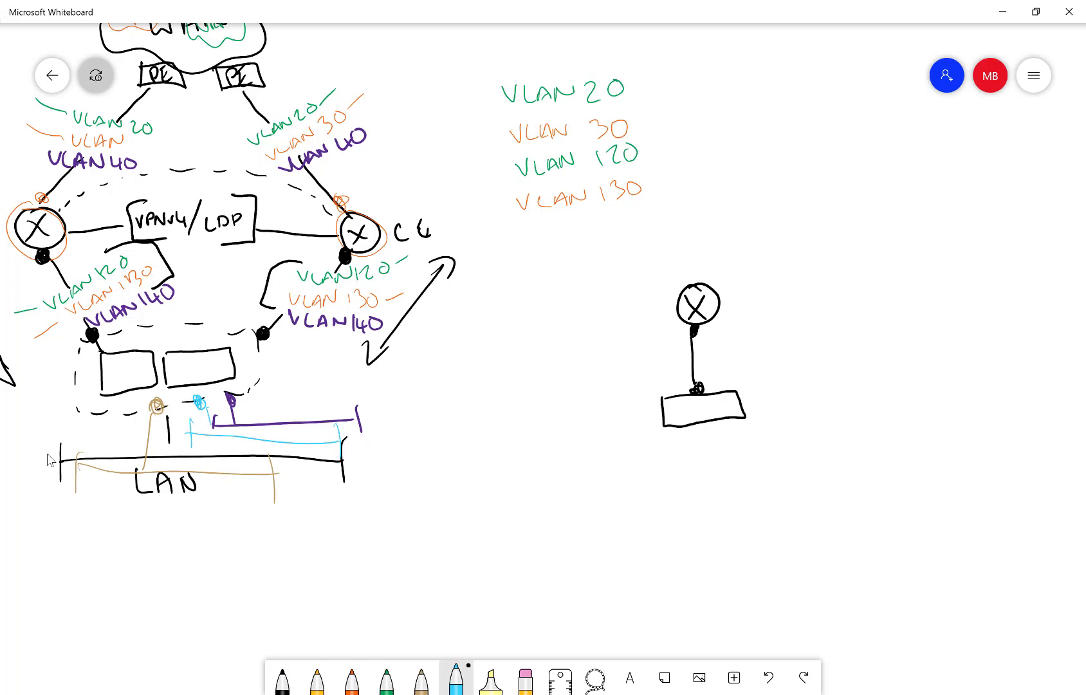
pyautogui.moveTo(684, 428)
pyautogui.mouseDown()
pyautogui.moveTo(684, 463)
pyautogui.moveTo(584, 470)
pyautogui.moveTo(503, 448)
pyautogui.moveTo(430, 479)
pyautogui.moveTo(529, 487)
pyautogui.moveTo(546, 456)
pyautogui.mouseUp()
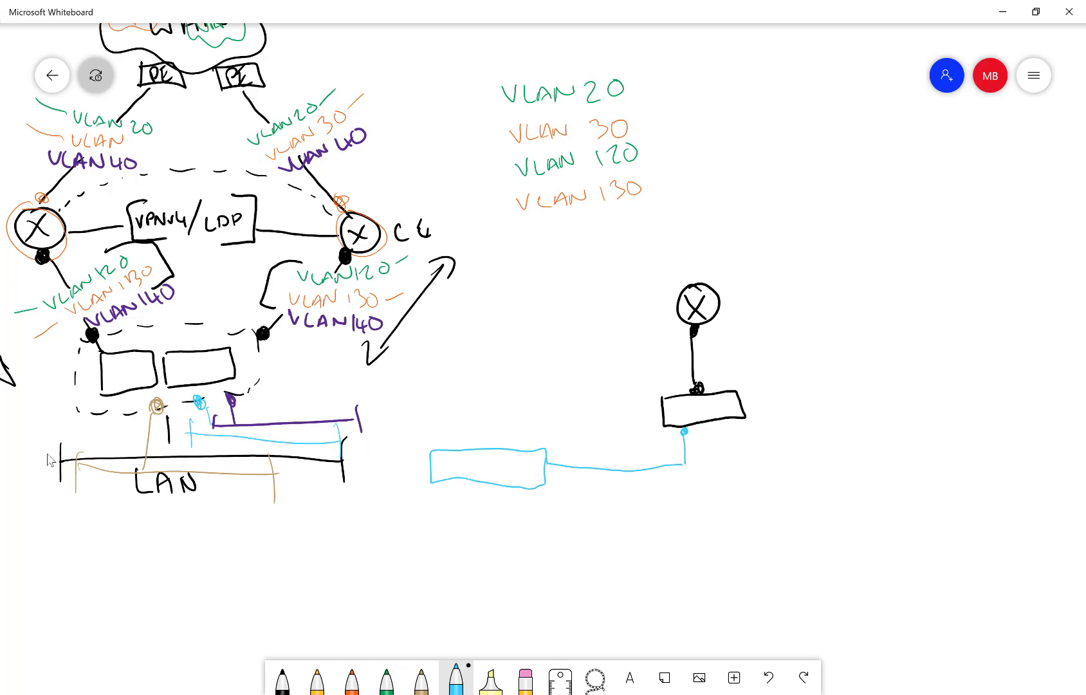
pyautogui.click(421, 679)
pyautogui.moveTo(714, 432)
pyautogui.mouseDown()
pyautogui.moveTo(701, 516)
pyautogui.moveTo(563, 526)
pyautogui.moveTo(538, 544)
pyautogui.moveTo(426, 543)
pyautogui.moveTo(493, 515)
pyautogui.moveTo(551, 529)
pyautogui.mouseUp()
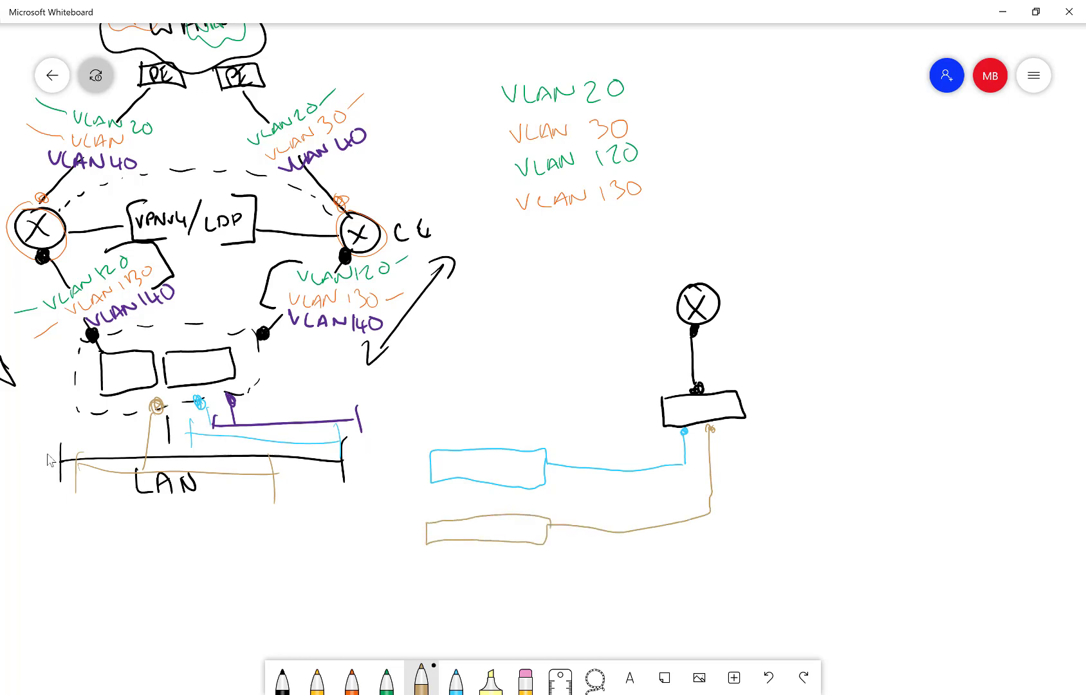
# Step: Label the tan box VLAN 20 and the blue box VLAN 10 in matching colours
pyautogui.moveTo(461, 525); pyautogui.dragTo(467, 524)
pyautogui.moveTo(470, 523)
pyautogui.mouseDown()
pyautogui.moveTo(470, 536)
pyautogui.moveTo(497, 532)
pyautogui.mouseUp()
pyautogui.moveTo(499, 537)
pyautogui.mouseDown()
pyautogui.moveTo(527, 536)
pyautogui.moveTo(530, 525)
pyautogui.mouseUp()
pyautogui.click(456, 679)
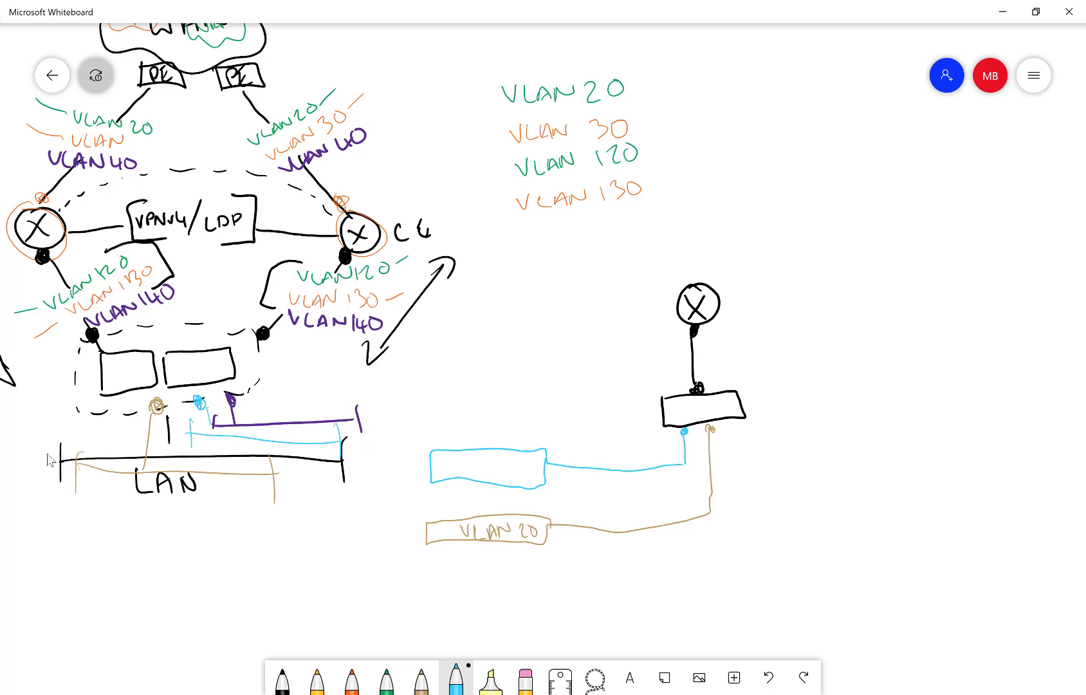
pyautogui.moveTo(467, 459)
pyautogui.mouseDown()
pyautogui.moveTo(499, 473)
pyautogui.moveTo(512, 460)
pyautogui.moveTo(520, 474)
pyautogui.mouseUp()
pyautogui.moveTo(532, 457); pyautogui.dragTo(530, 458)
# Step: Draw a broken black link running diagonally down from the new switch, with a filled dot at each end
pyautogui.click(282, 679)
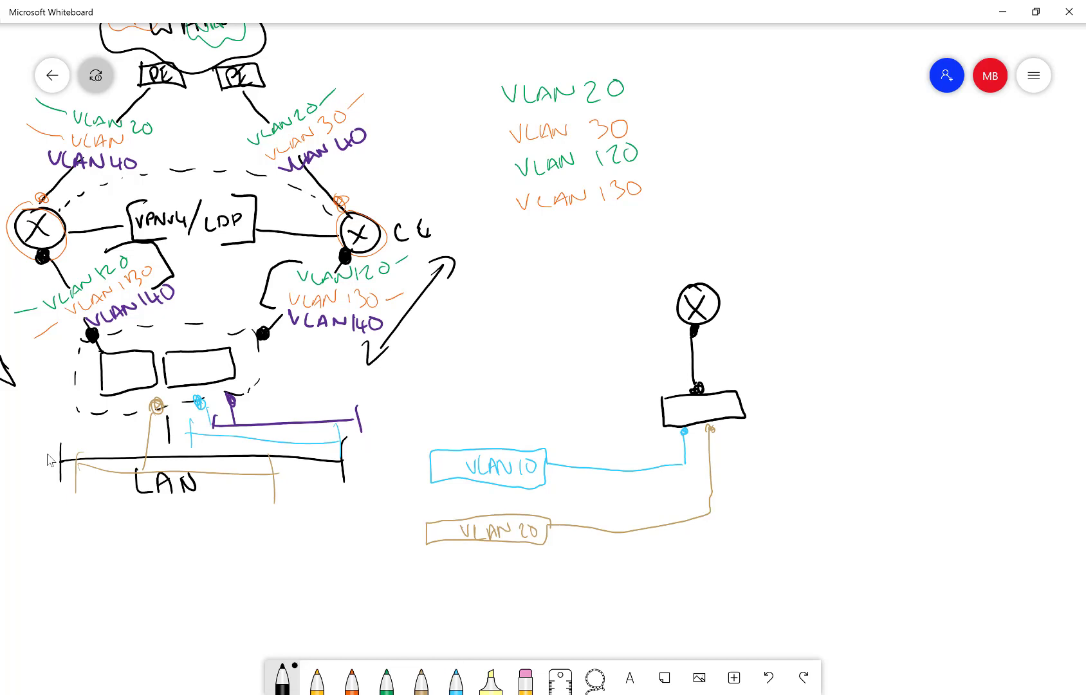
pyautogui.moveTo(734, 420); pyautogui.dragTo(754, 473)
pyautogui.moveTo(767, 518); pyautogui.dragTo(793, 587)
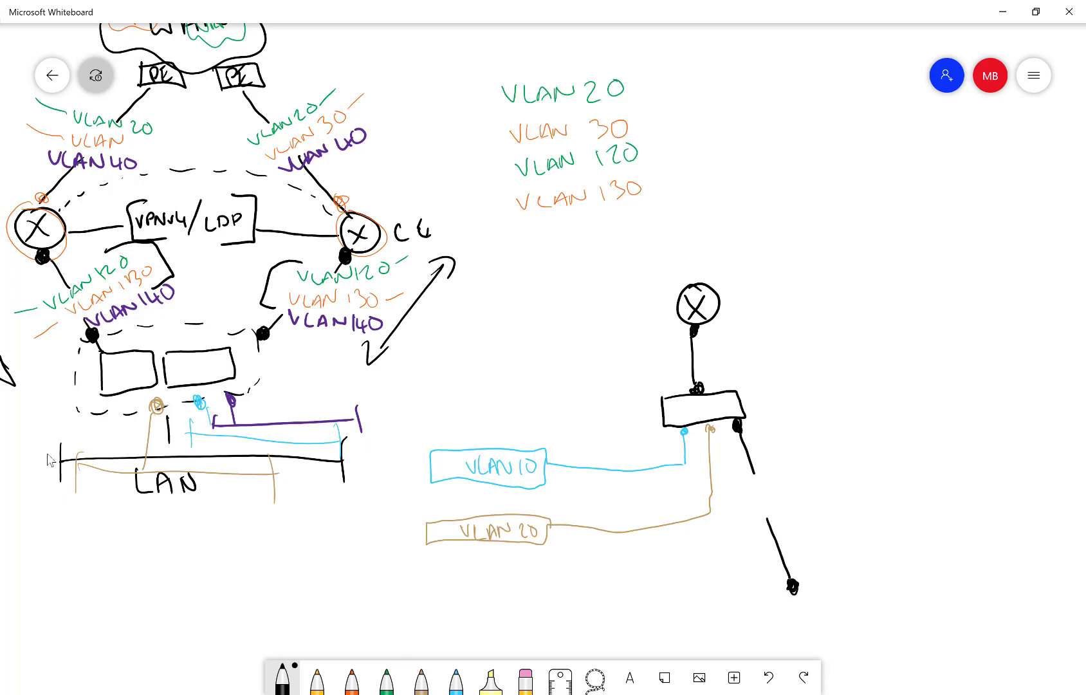
# Step: Write VLAN 110 in blue in the gap of the new diagonal link and add a tan label beneath it
pyautogui.click(456, 679)
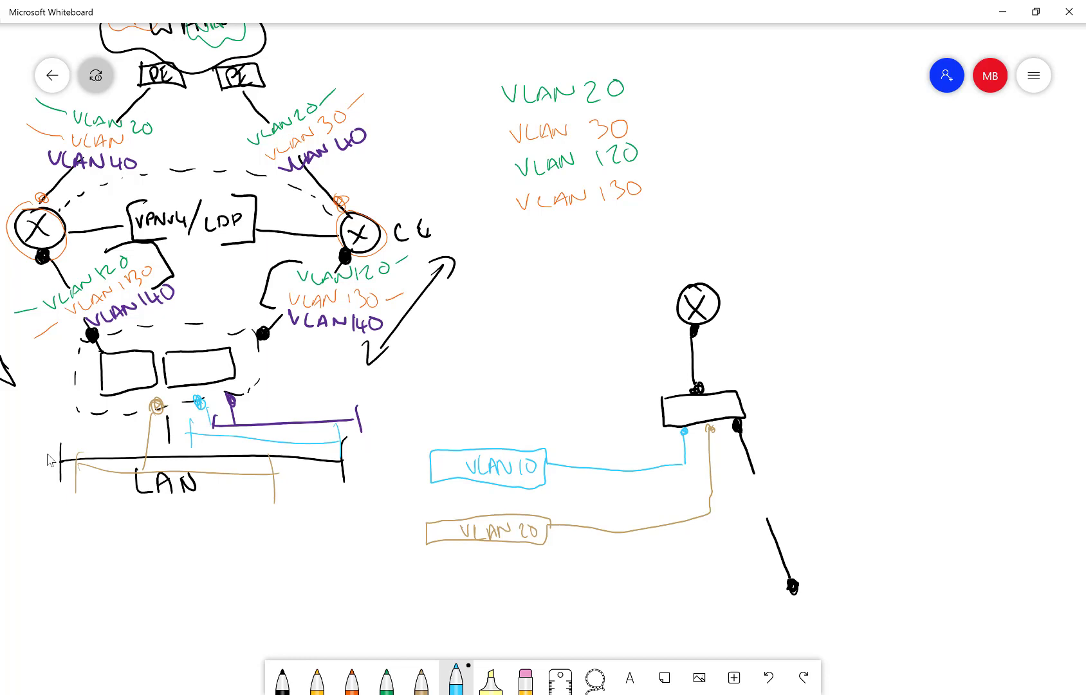
pyautogui.moveTo(727, 486)
pyautogui.mouseDown()
pyautogui.moveTo(736, 493)
pyautogui.moveTo(758, 476)
pyautogui.moveTo(763, 486)
pyautogui.moveTo(779, 465)
pyautogui.mouseUp()
pyautogui.moveTo(786, 466); pyautogui.dragTo(795, 457)
pyautogui.moveTo(794, 461); pyautogui.dragTo(812, 443)
pyautogui.click(422, 679)
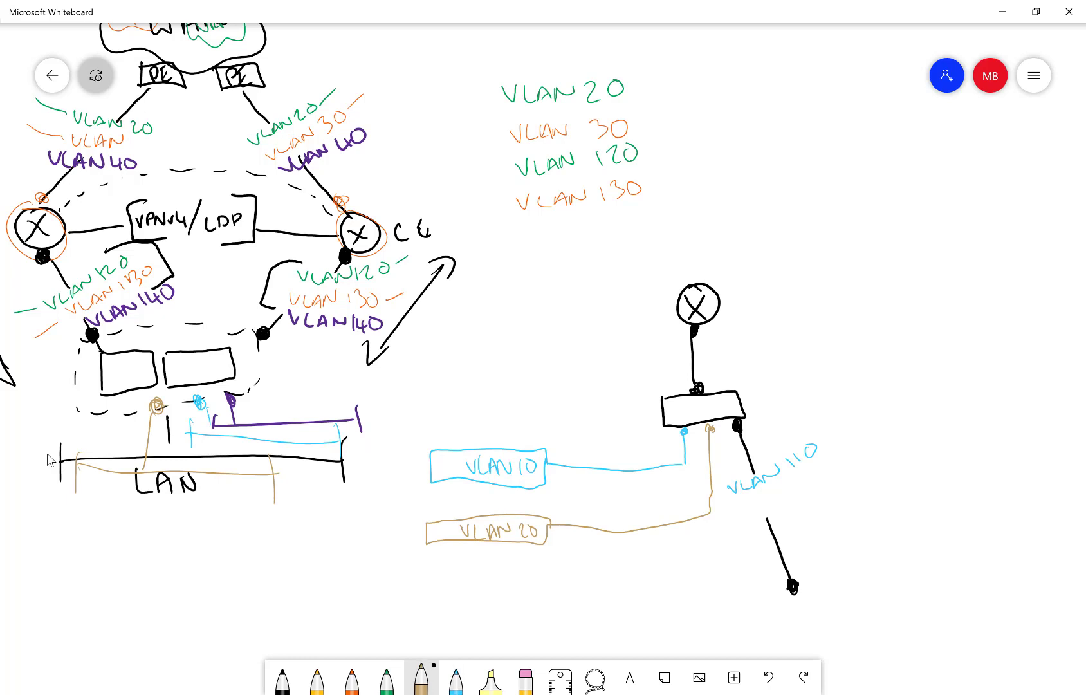
pyautogui.moveTo(740, 508)
pyautogui.mouseDown()
pyautogui.moveTo(812, 481)
pyautogui.moveTo(815, 467)
pyautogui.mouseUp()
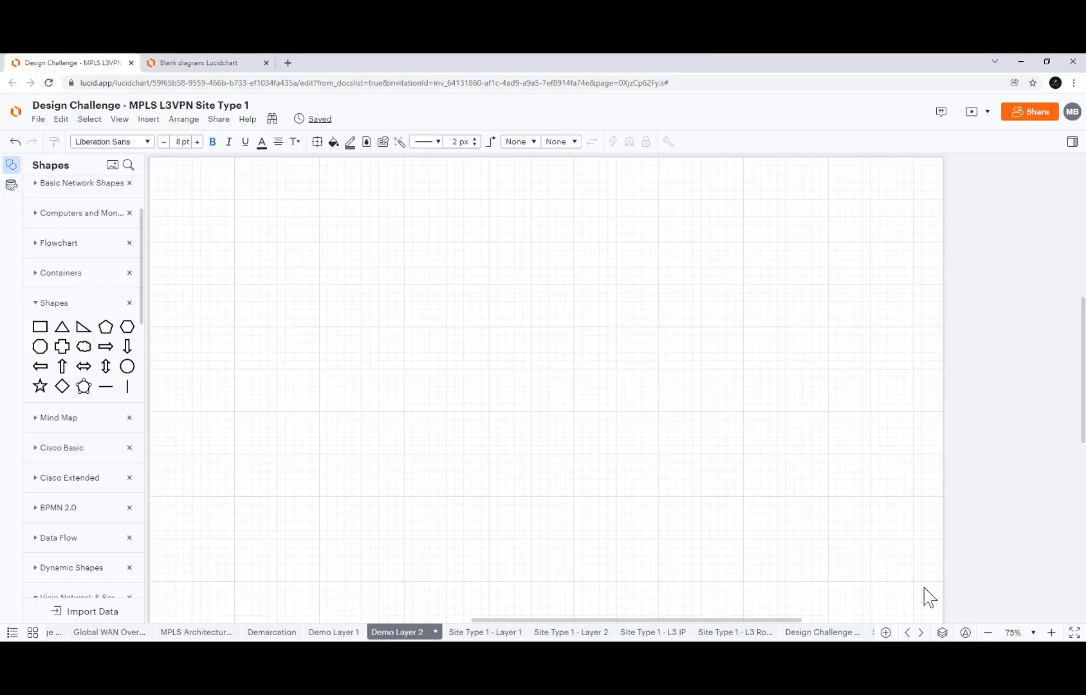
# Step: Switch to Lucidchart and copy the entire Demo Layer 1 diagram onto the blank Demo Layer 2 page
pyautogui.click(988, 633)
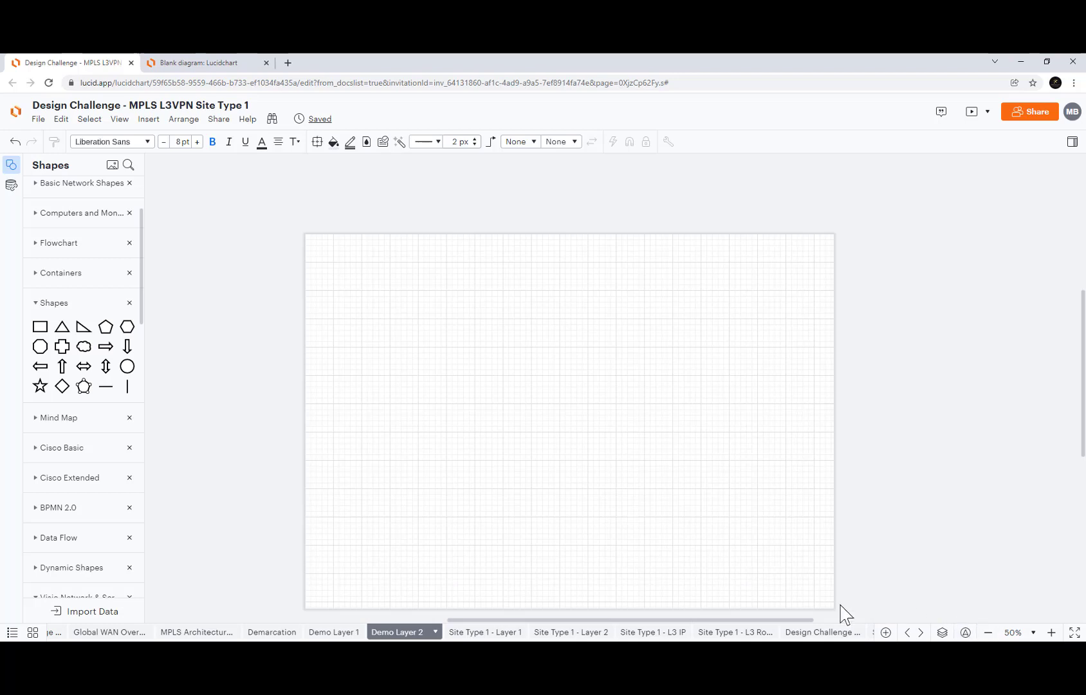
pyautogui.scroll(-1, 719, 578)
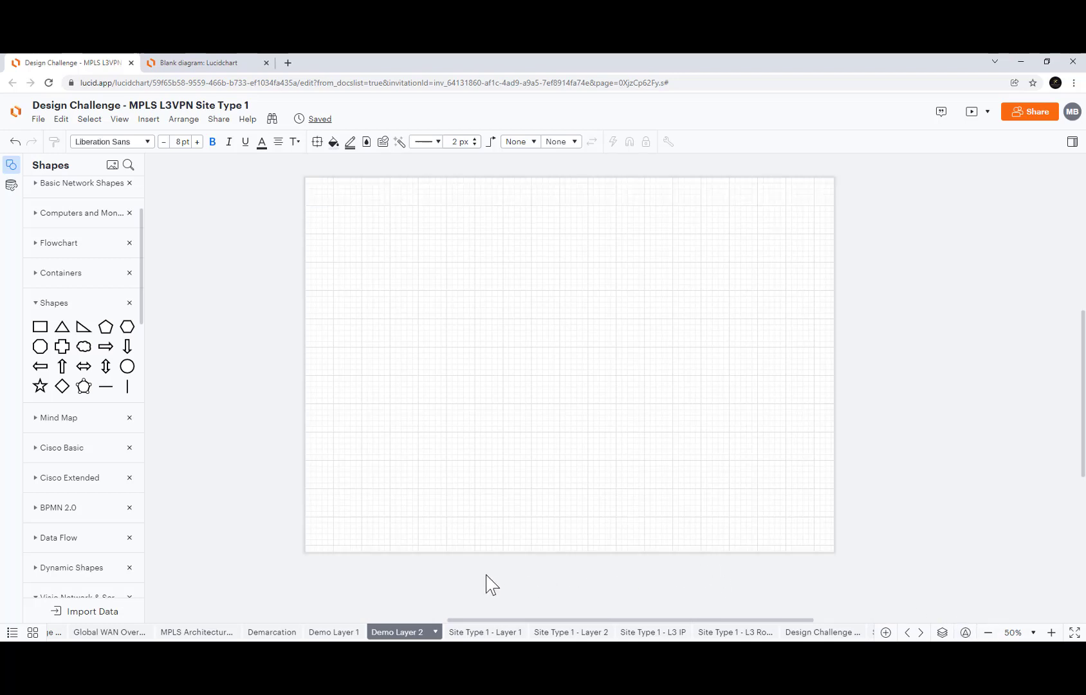
pyautogui.click(334, 634)
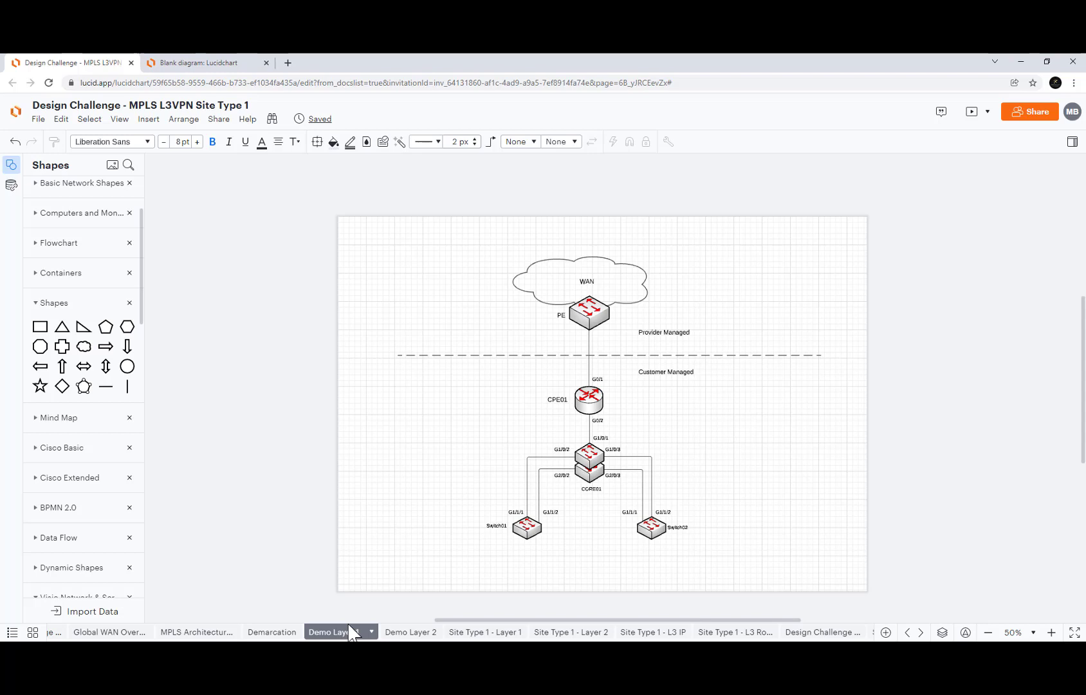
pyautogui.hotkey('ctrl', 'a')
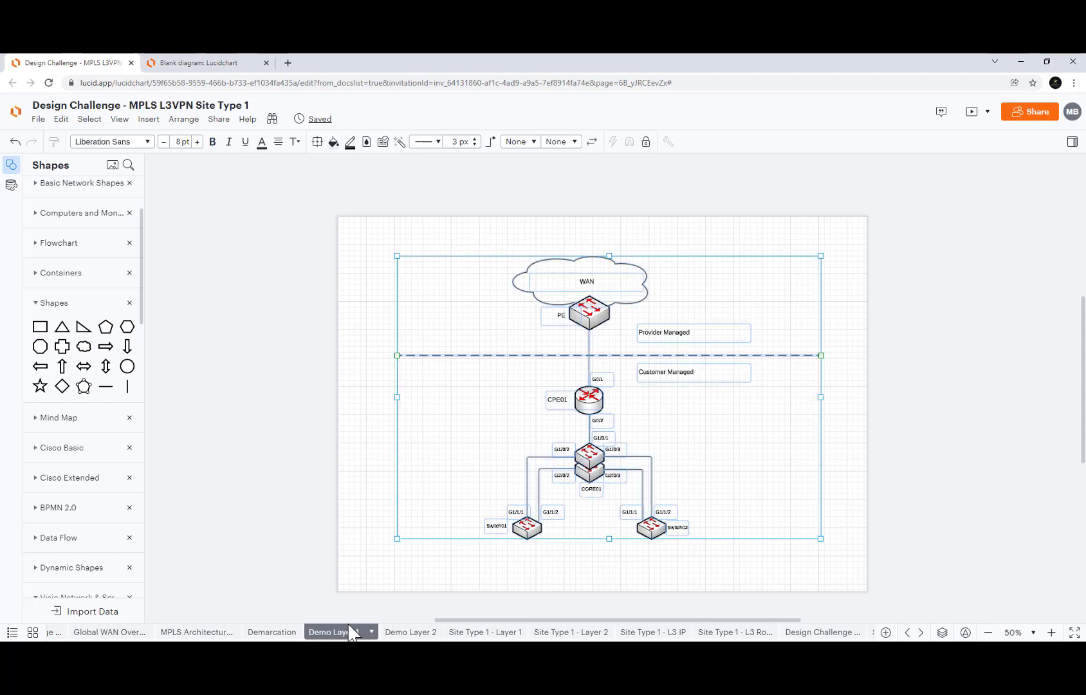
pyautogui.click(396, 633)
pyautogui.hotkey('ctrl', 'v')
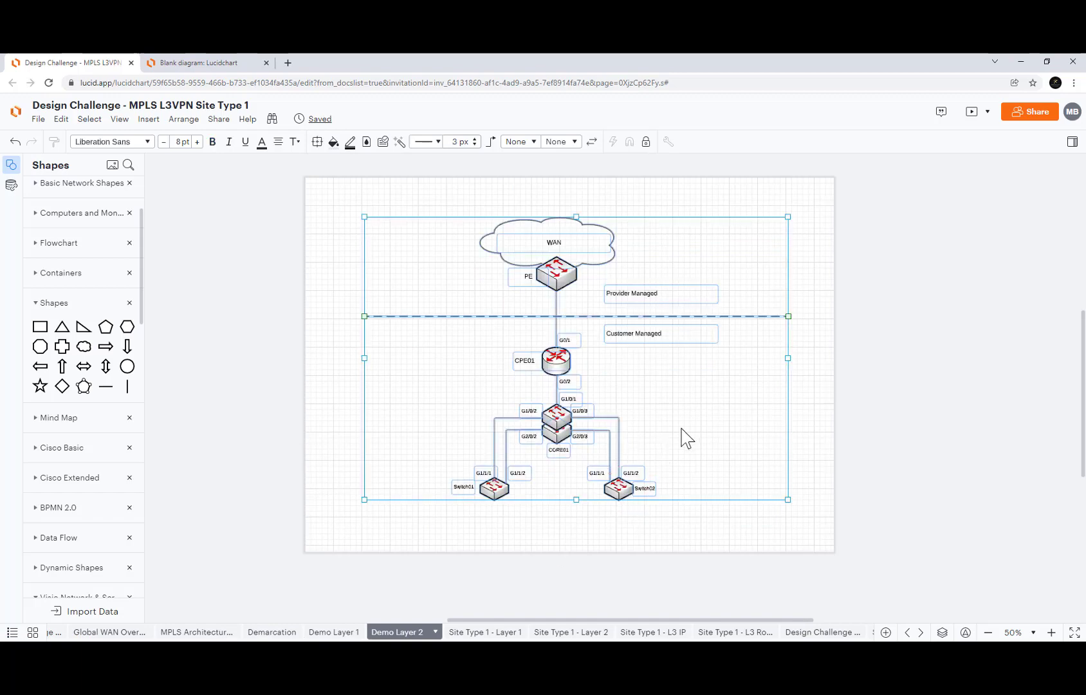
pyautogui.click(810, 413)
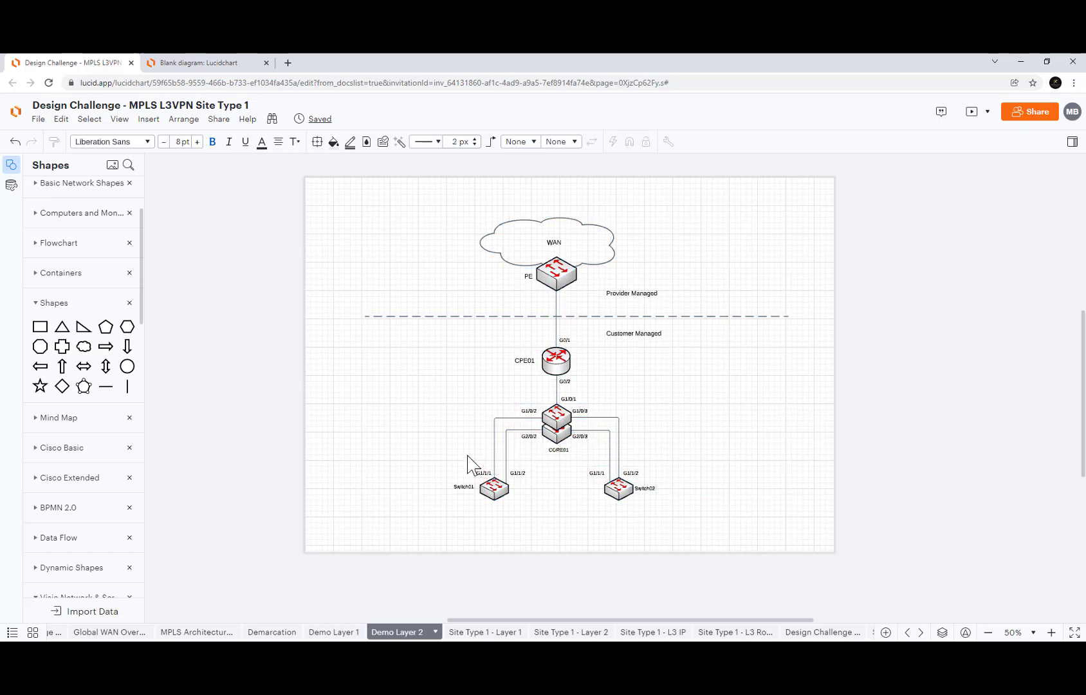
# Step: Delete all the interface labels around CPE01, CORE01, Switch01 and Switch02 on the Demo Layer 2 page
pyautogui.click(565, 340)
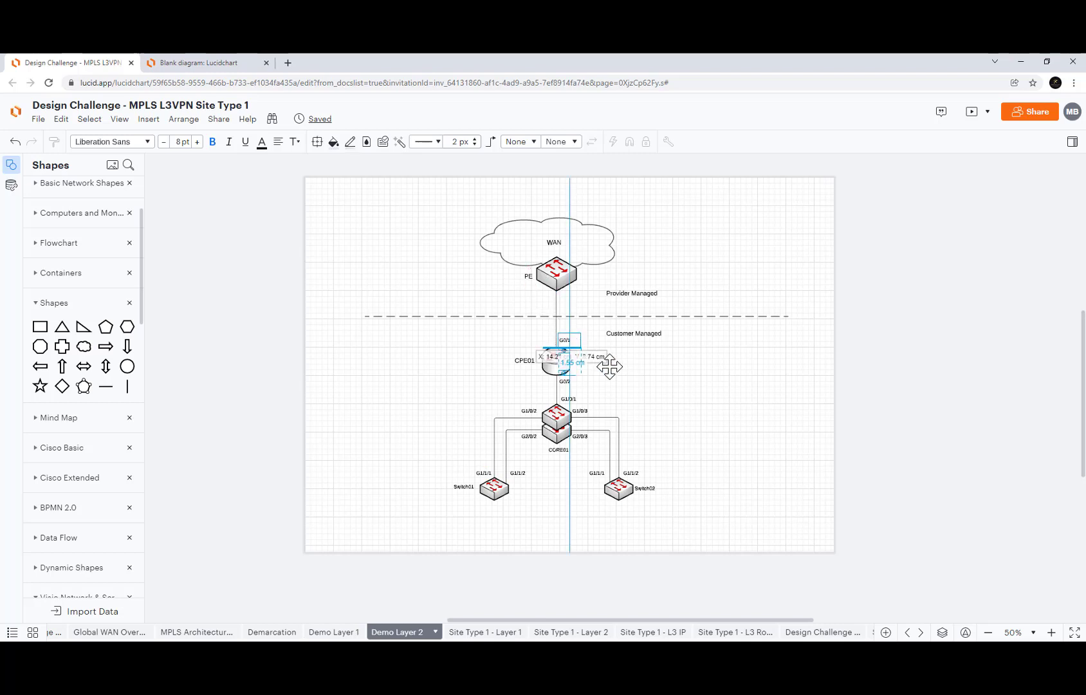
pyautogui.keyDown('shift'); pyautogui.click(567, 381); pyautogui.keyUp('shift')
pyautogui.keyDown('shift'); pyautogui.click(579, 411); pyautogui.keyUp('shift')
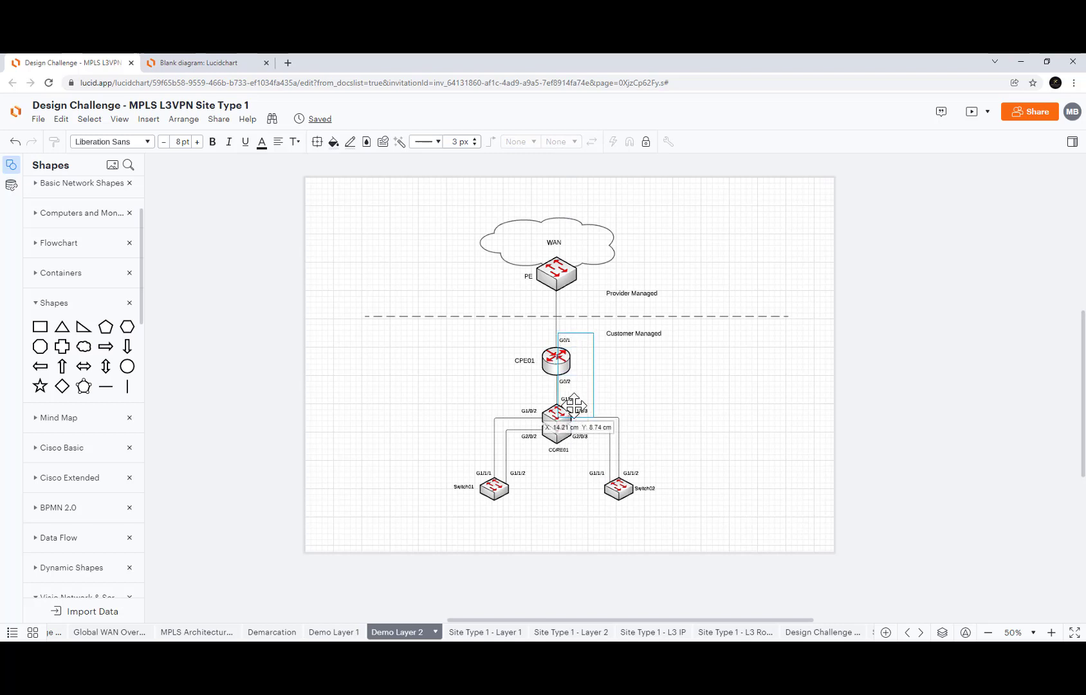
pyautogui.keyDown('shift'); pyautogui.click(570, 399); pyautogui.keyUp('shift')
pyautogui.keyDown('shift'); pyautogui.click(534, 412); pyautogui.keyUp('shift')
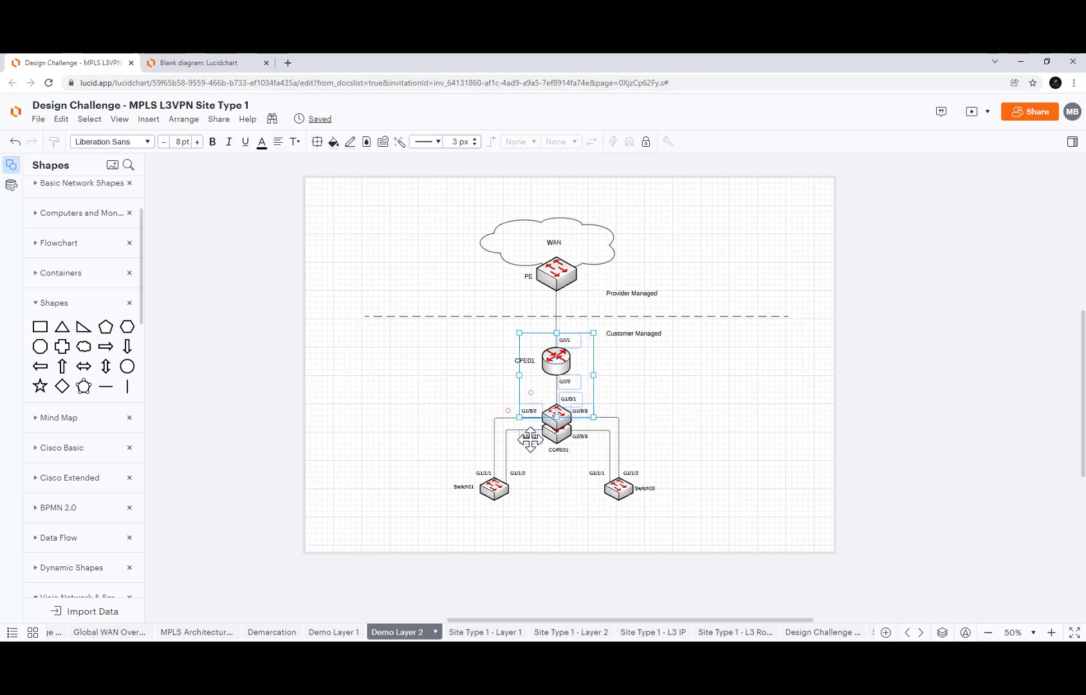
pyautogui.keyDown('shift'); pyautogui.click(530, 438); pyautogui.keyUp('shift')
pyautogui.keyDown('shift'); pyautogui.click(520, 475); pyautogui.keyUp('shift')
pyautogui.keyDown('shift'); pyautogui.click(487, 474); pyautogui.keyUp('shift')
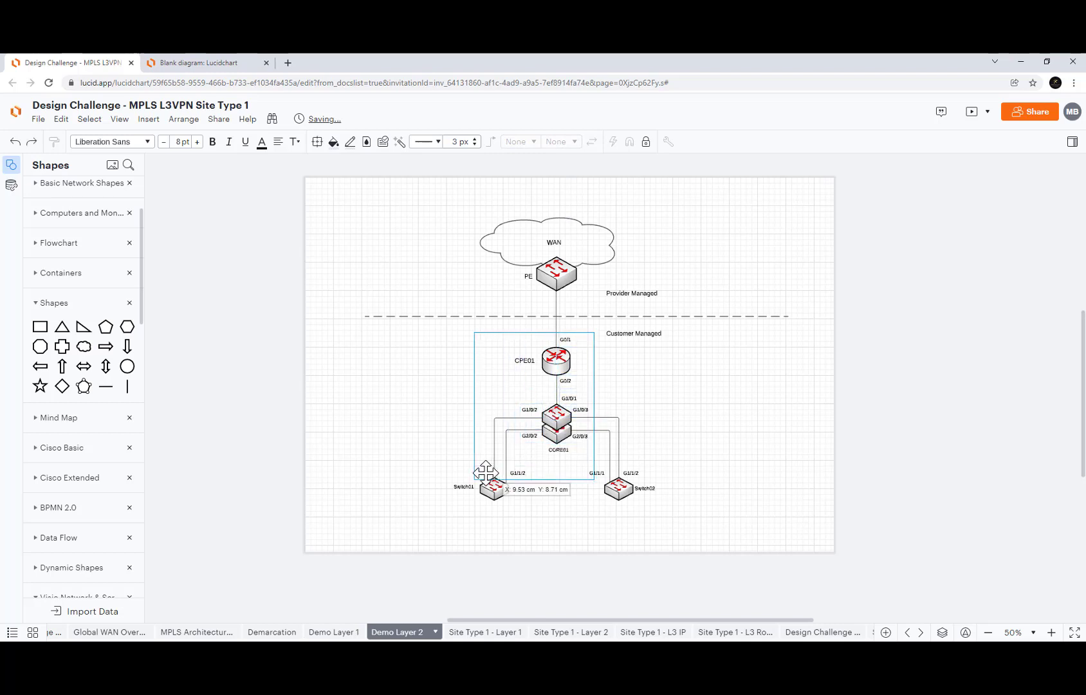
pyautogui.moveTo(562, 449); pyautogui.dragTo(632, 471)
pyautogui.keyDown('shift'); pyautogui.click(633, 471); pyautogui.keyUp('shift')
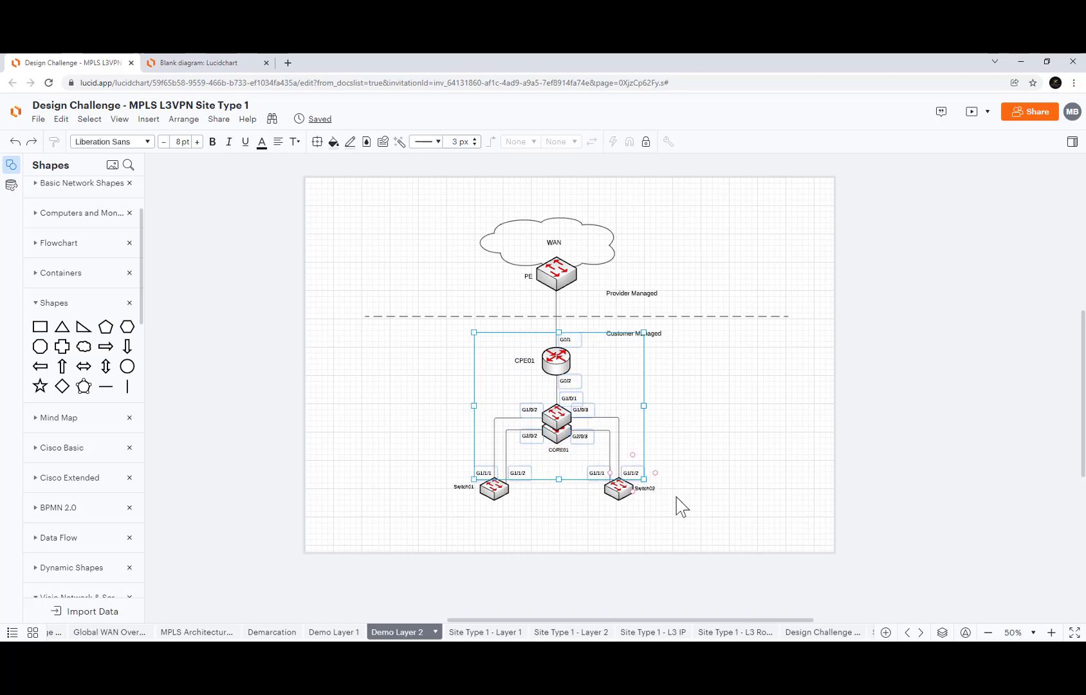
pyautogui.press('Delete')
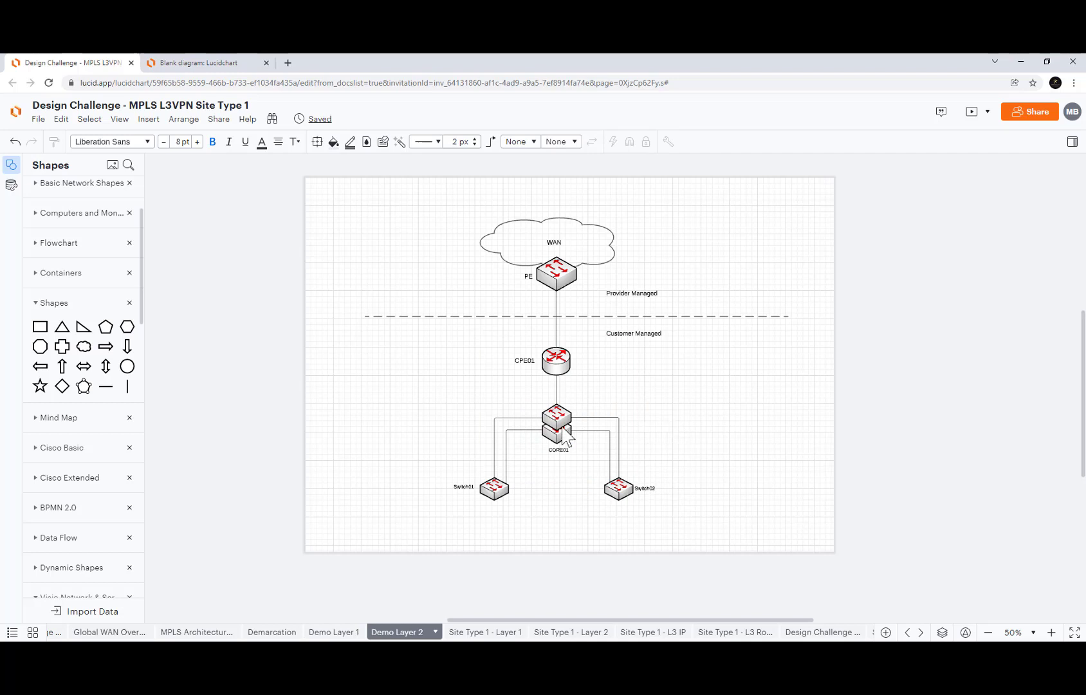
# Step: Move CORE01, Switch01 and Switch02 with their links and labels further down the page, away from CPE01
pyautogui.moveTo(450, 399); pyautogui.dragTo(706, 544)
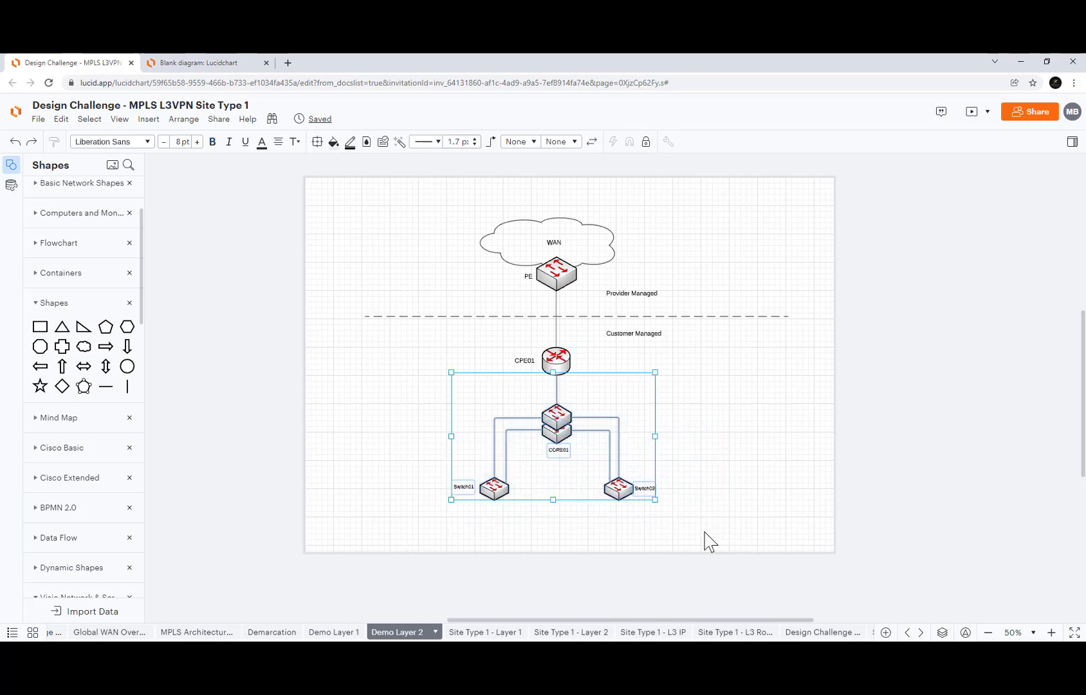
pyautogui.press('Down')
pyautogui.press('Down')
pyautogui.press('Down')
pyautogui.press('Down')
pyautogui.press('Down')
pyautogui.press('Down')
pyautogui.press('Down')
pyautogui.press('Down')
pyautogui.press('Down')
pyautogui.press('Down')
pyautogui.press('Down')
pyautogui.press('Down')
pyautogui.press('Down')
pyautogui.press('Down')
pyautogui.press('Down')
pyautogui.press('Down')
pyautogui.press('Down')
pyautogui.press('Down')
pyautogui.press('Down')
pyautogui.press('Down')
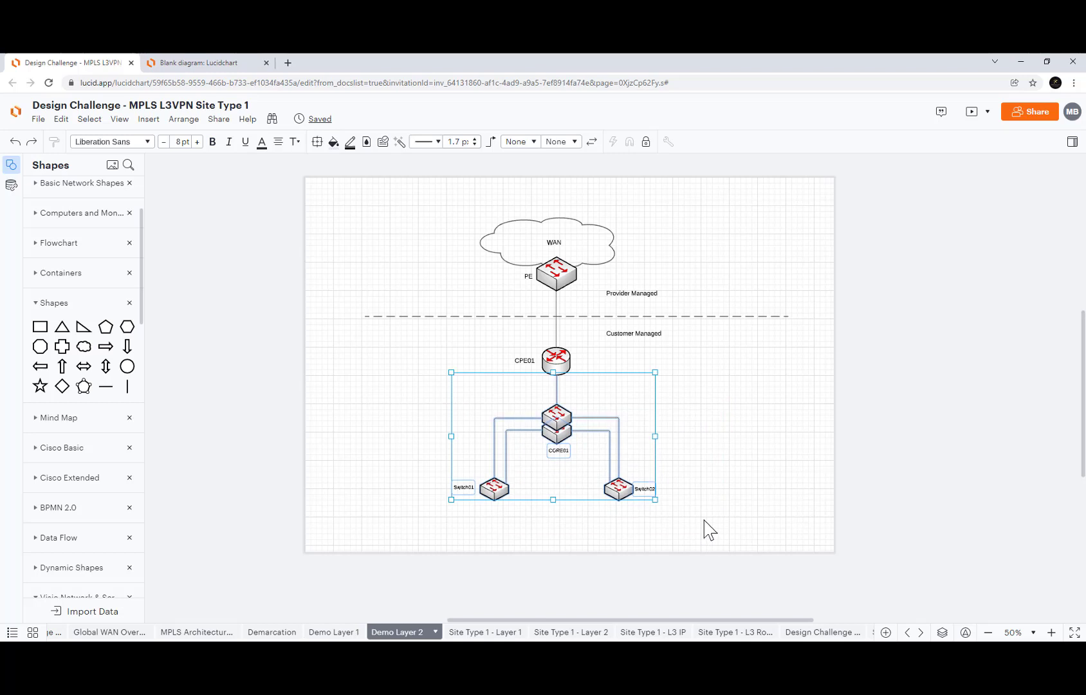
pyautogui.press('Down')
pyautogui.press('Down')
pyautogui.press('Down')
pyautogui.press('Down')
pyautogui.press('Down')
pyautogui.press('Down')
pyautogui.press('Down')
pyautogui.press('Down')
pyautogui.press('Down')
pyautogui.press('Down')
pyautogui.press('Down')
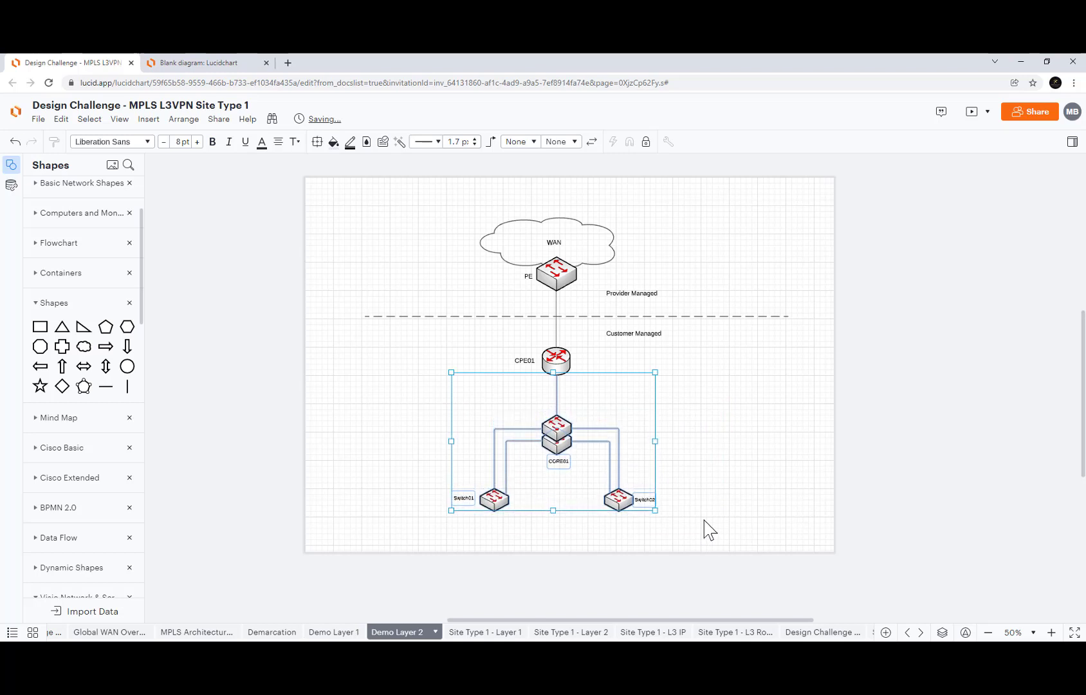
pyautogui.press('Down')
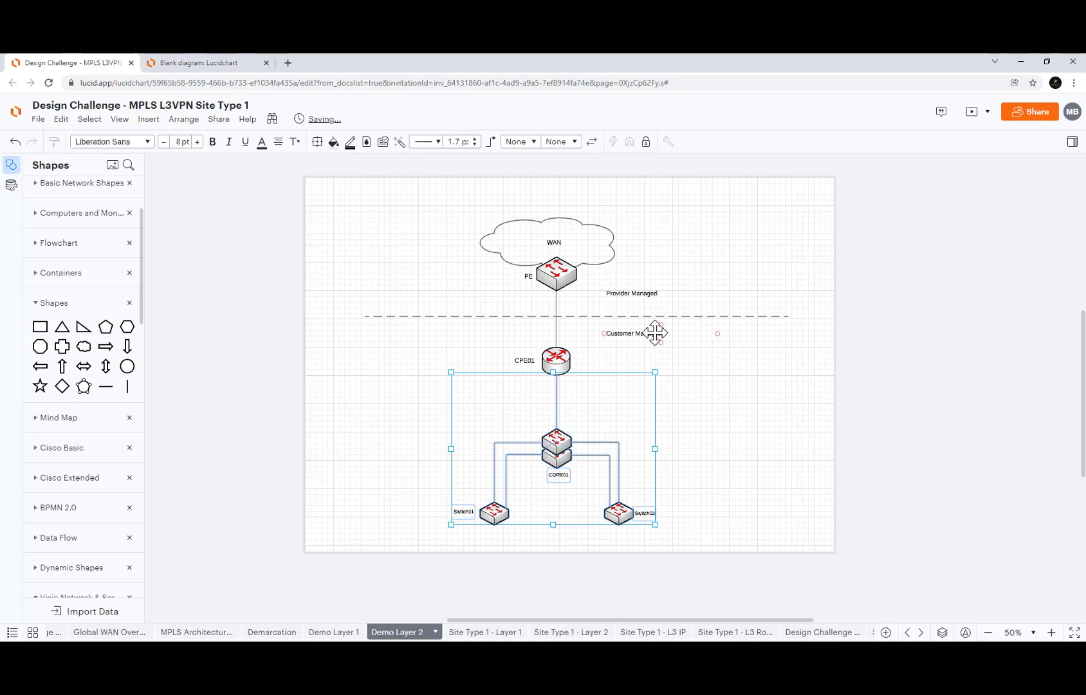
# Step: Delete the dashed demarcation line between the Provider Managed and Customer Managed labels
pyautogui.click(586, 318)
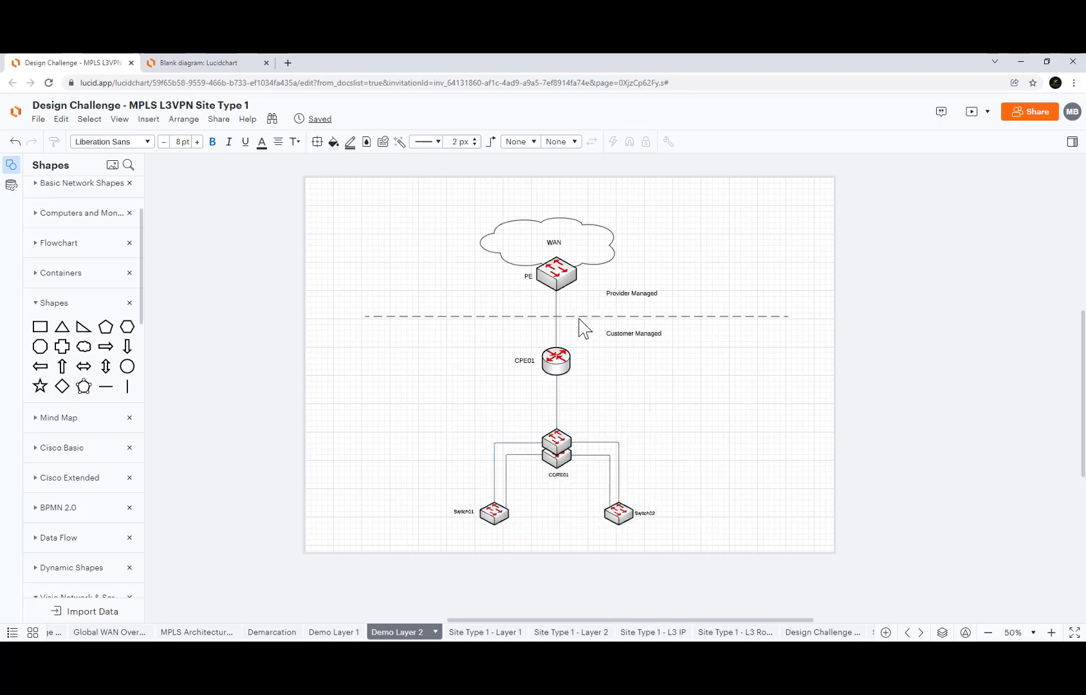
pyautogui.click(581, 316)
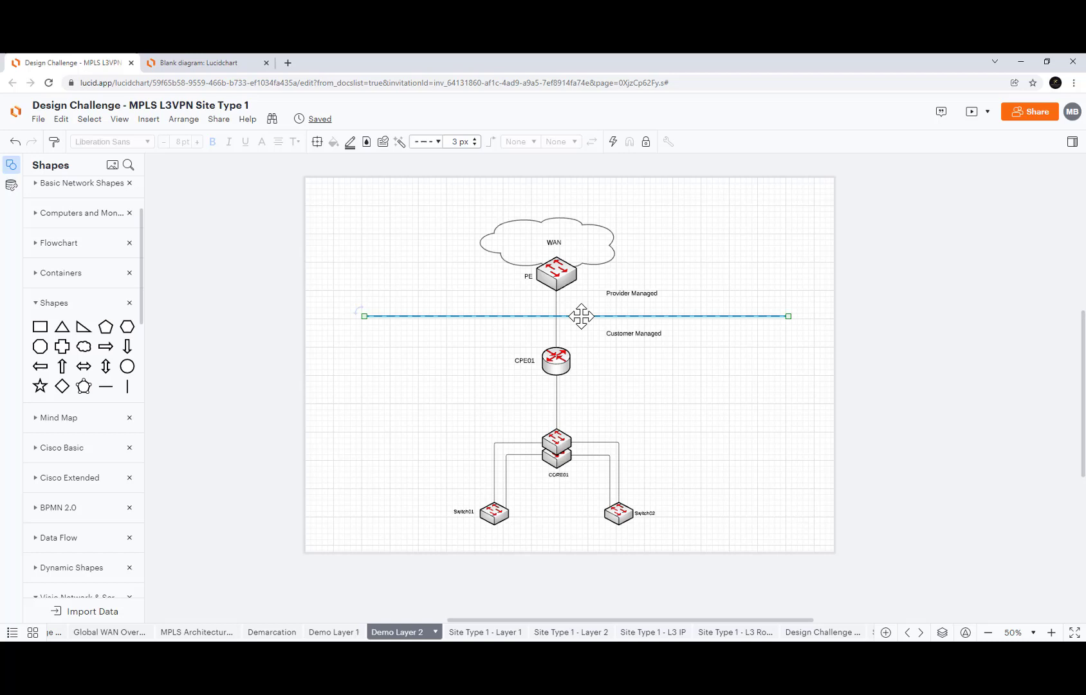
pyautogui.press('Delete')
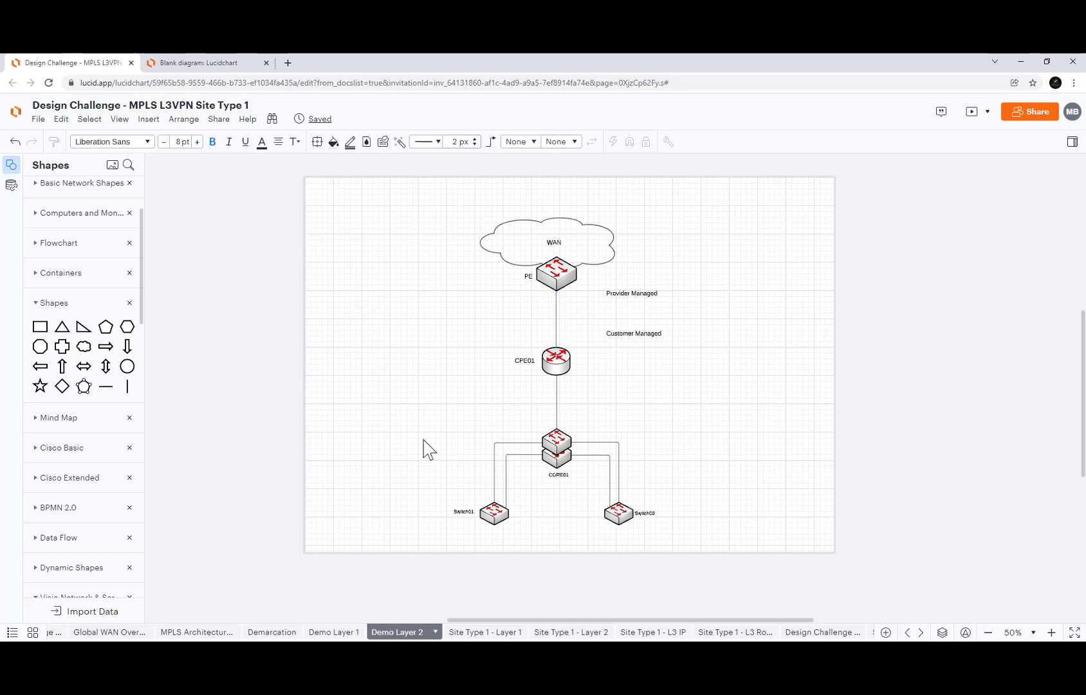
# Step: Duplicate the CPE01 text label and place the copy in the empty area left of the PE–CPE01 link
pyautogui.click(519, 361)
pyautogui.hotkey('ctrl', 'c')
pyautogui.hotkey('ctrl', 'v')
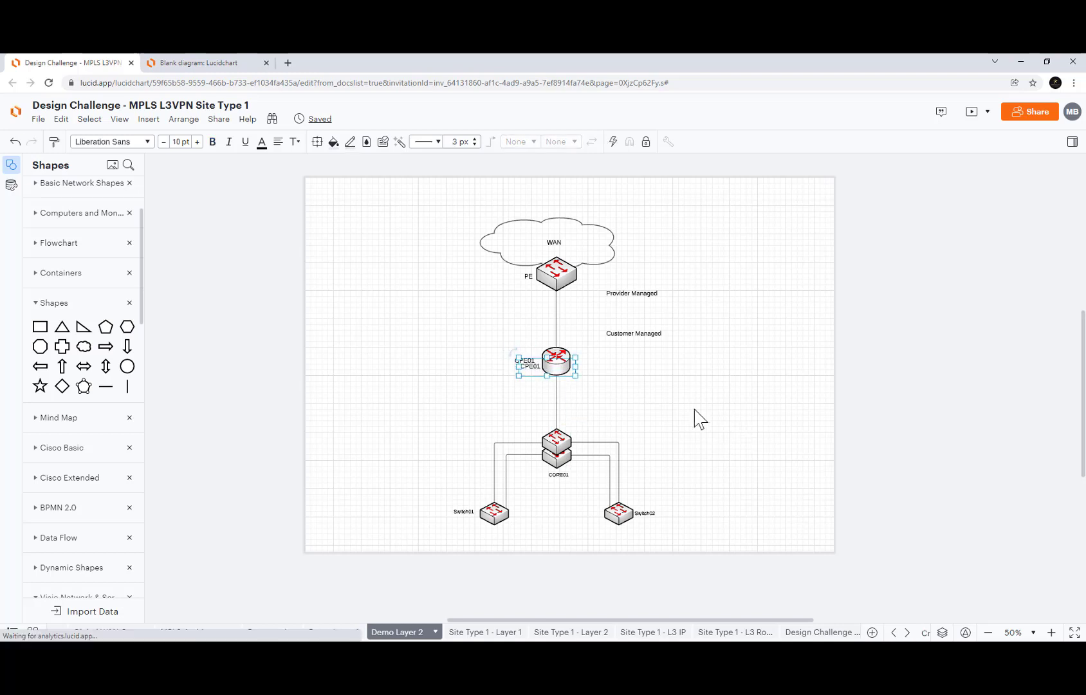
pyautogui.moveTo(550, 372); pyautogui.dragTo(427, 306)
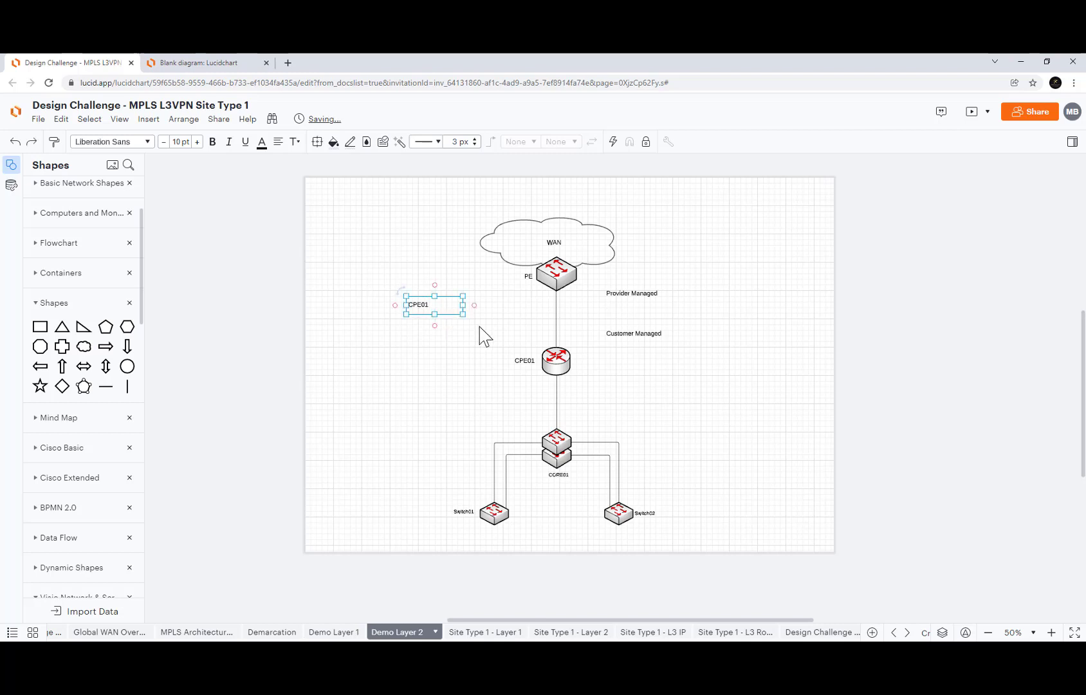
# Step: Replace the copied label's text with VLAN 10, VLAN 20, VLAN 110 and VLAN 120, each on its own line
pyautogui.write('VLAN')
pyautogui.doubleClick(426, 304)
pyautogui.doubleClick(433, 305)
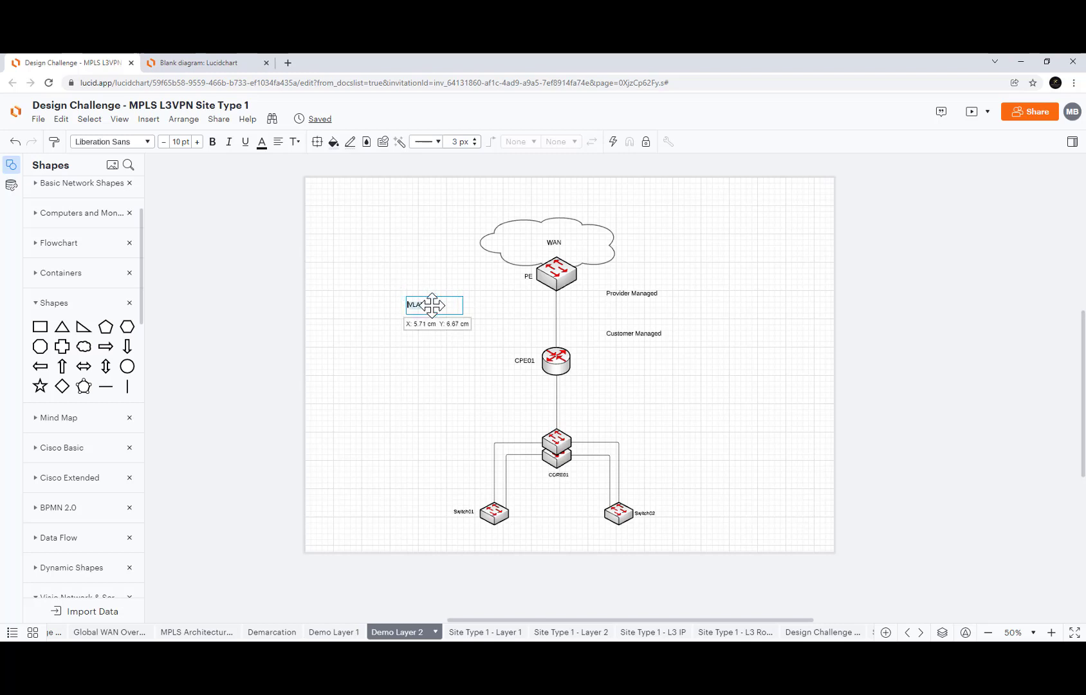
pyautogui.click(428, 305)
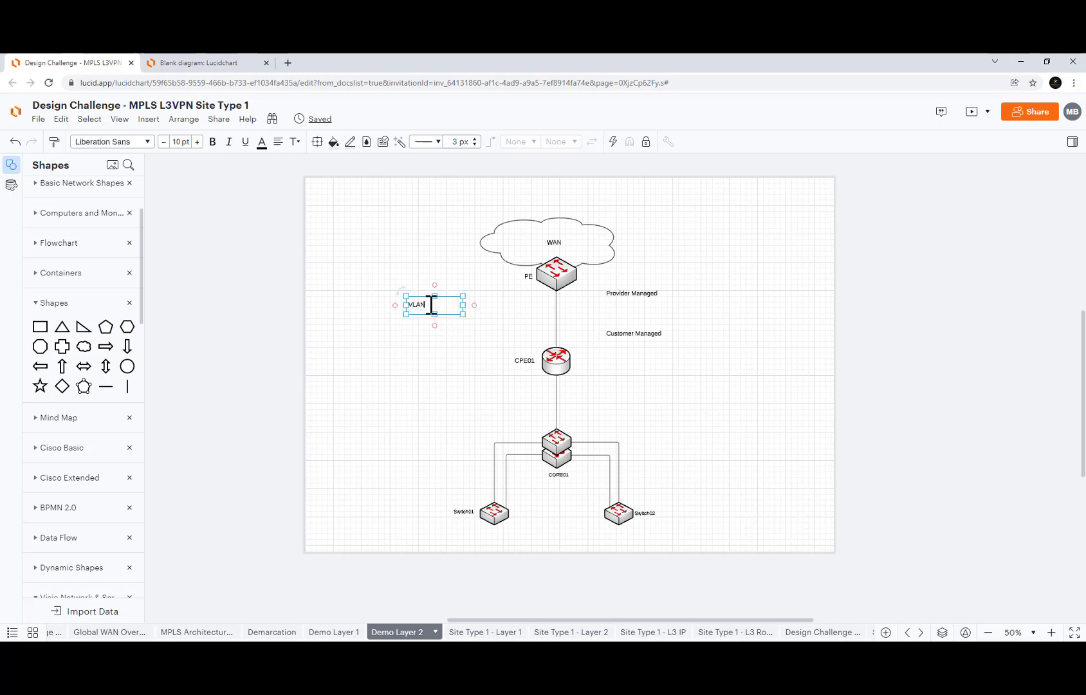
pyautogui.write('10')
pyautogui.hotkey('shift', 'Home')
pyautogui.hotkey('ctrl', 'v')
pyautogui.press('Return')
pyautogui.press('Return')
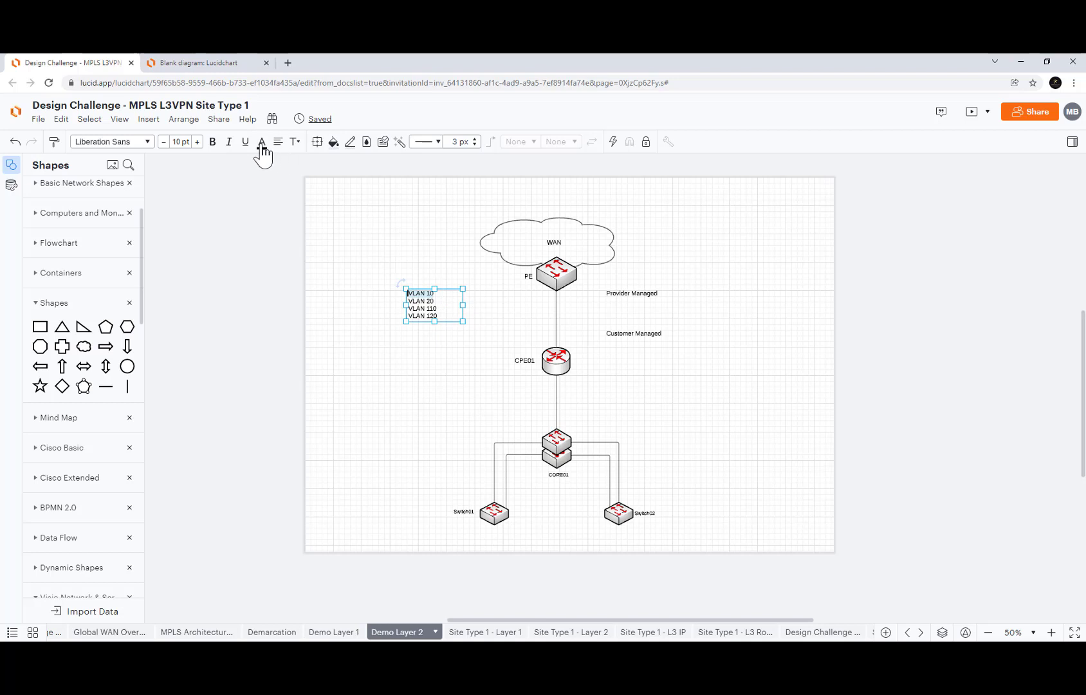
# Step: Color the VLAN 10 line red and the VLAN 20 line teal green in the VLAN list
pyautogui.click(296, 143)
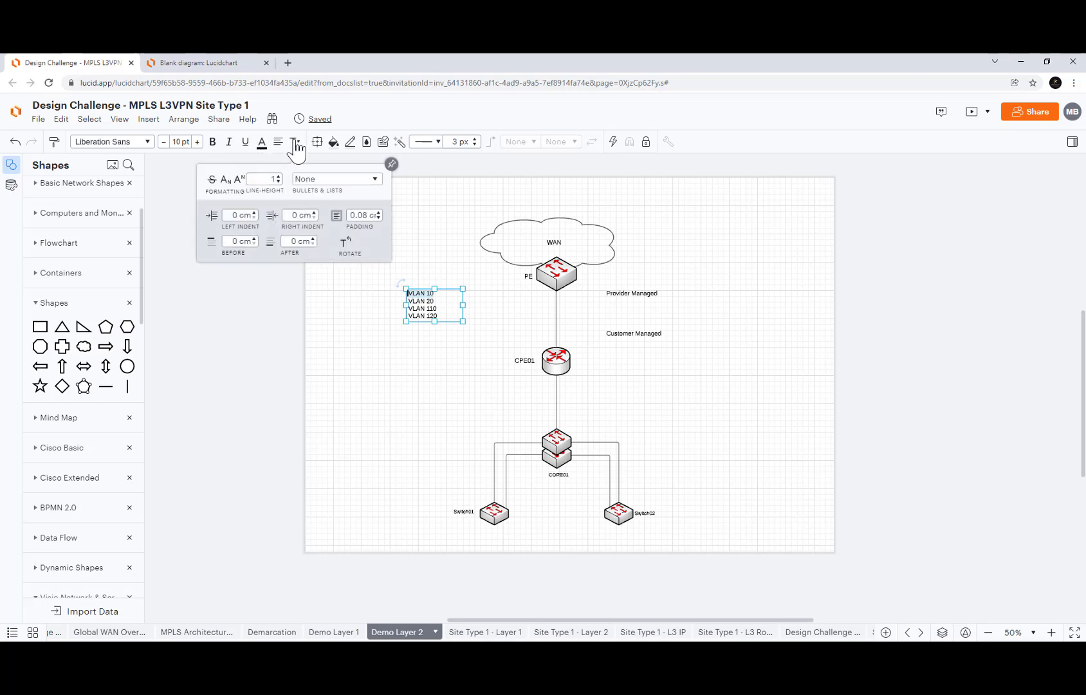
pyautogui.click(295, 142)
pyautogui.click(261, 142)
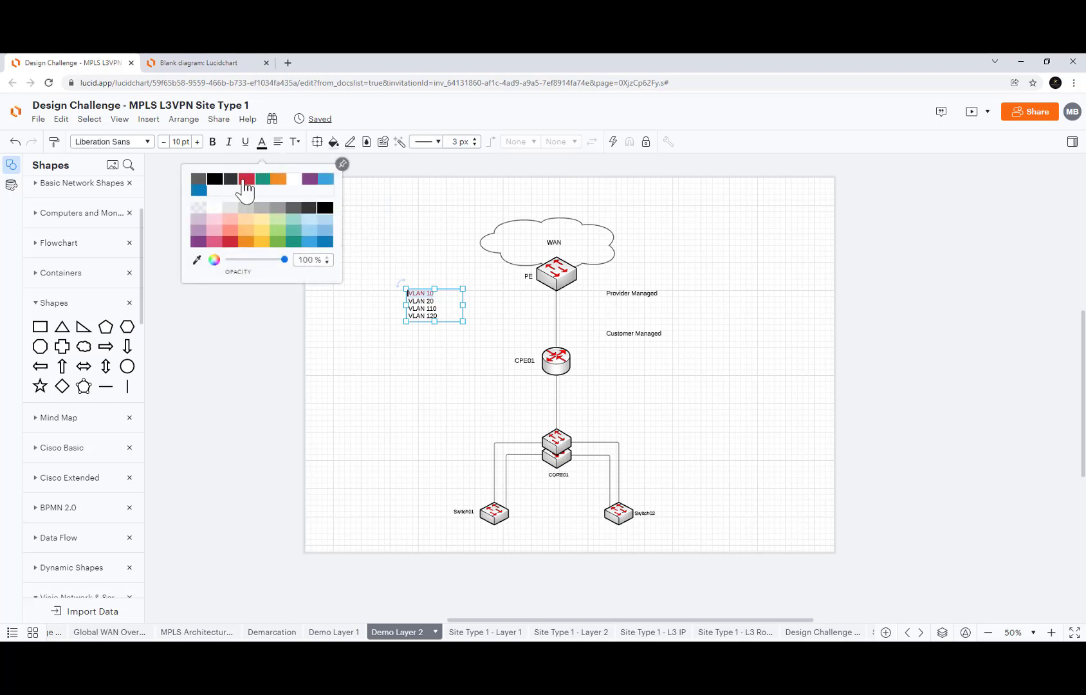
pyautogui.click(245, 184)
pyautogui.moveTo(438, 303); pyautogui.dragTo(371, 296)
pyautogui.click(262, 143)
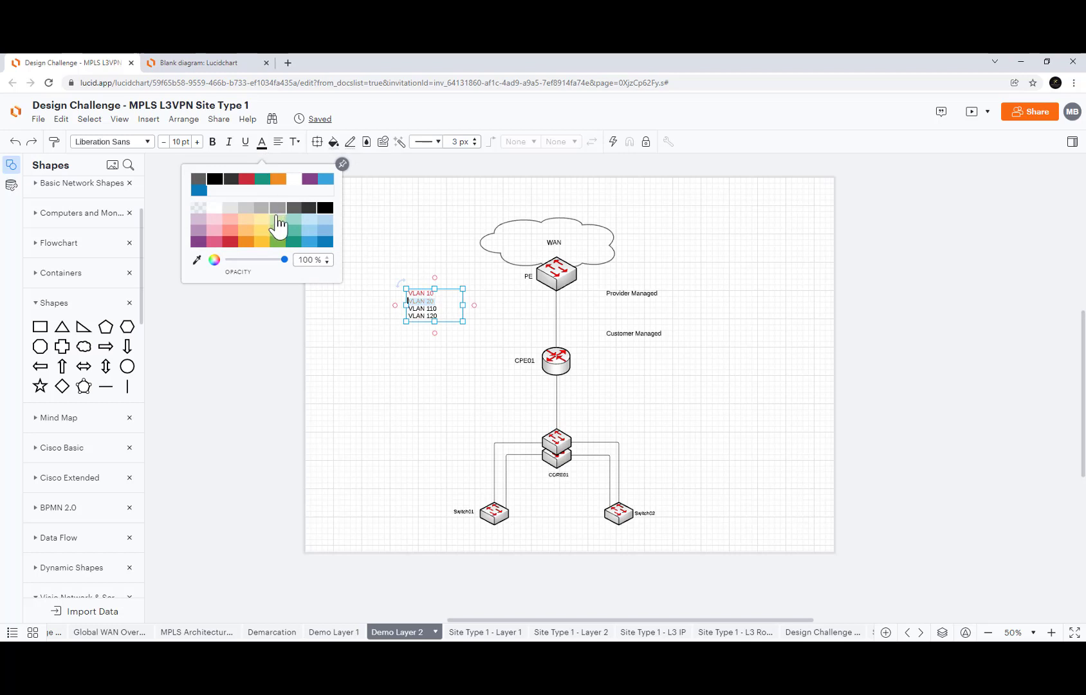
pyautogui.click(293, 243)
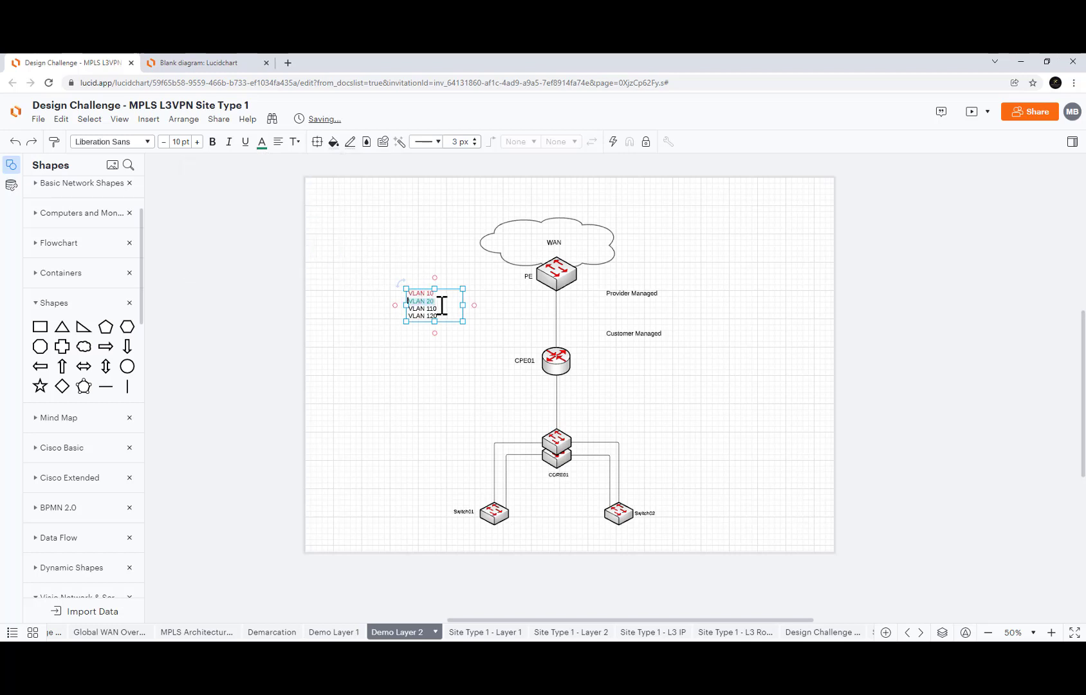
# Step: Color the VLAN 110 line dark blue and the VLAN 120 line purple in the VLAN list
pyautogui.moveTo(440, 311); pyautogui.dragTo(409, 310)
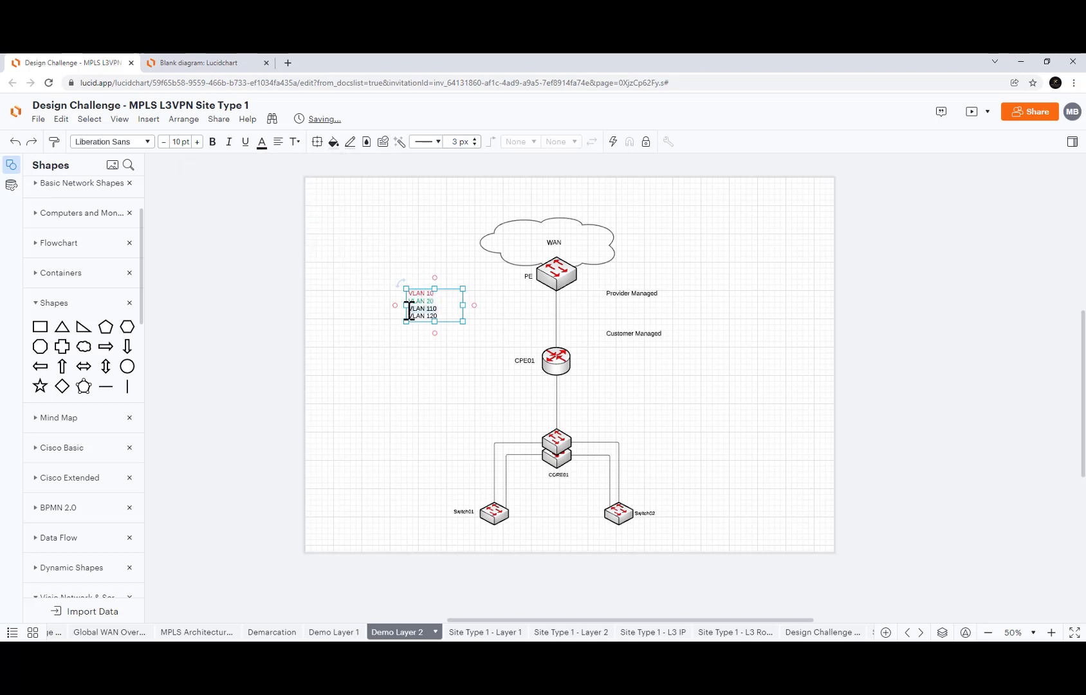
pyautogui.click(261, 142)
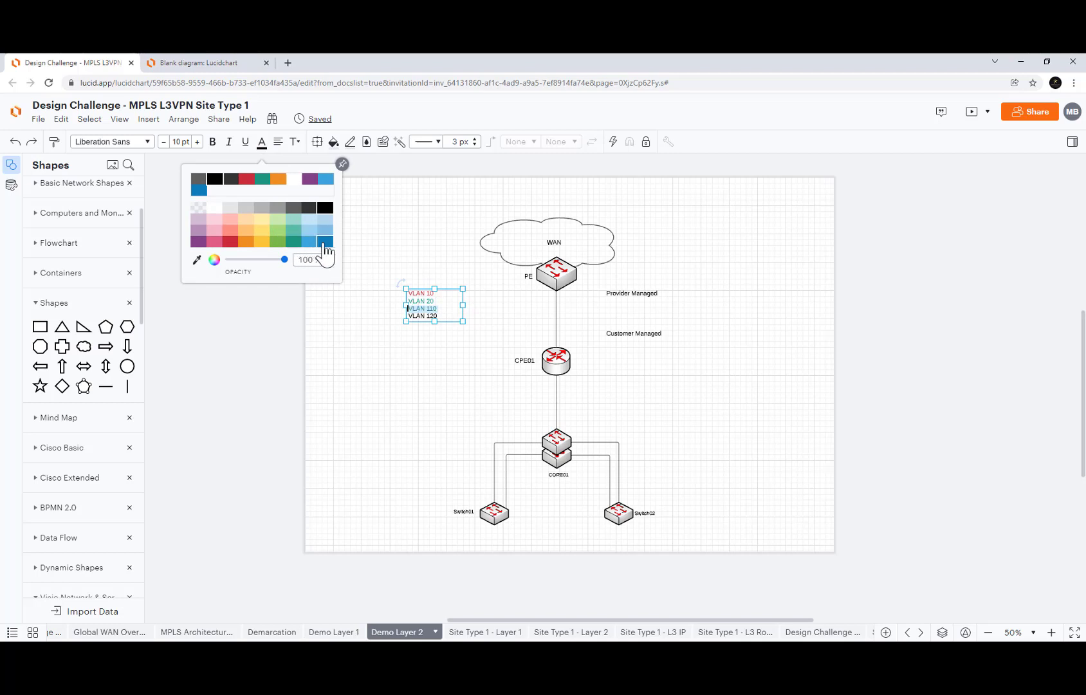
pyautogui.click(323, 243)
pyautogui.click(414, 317)
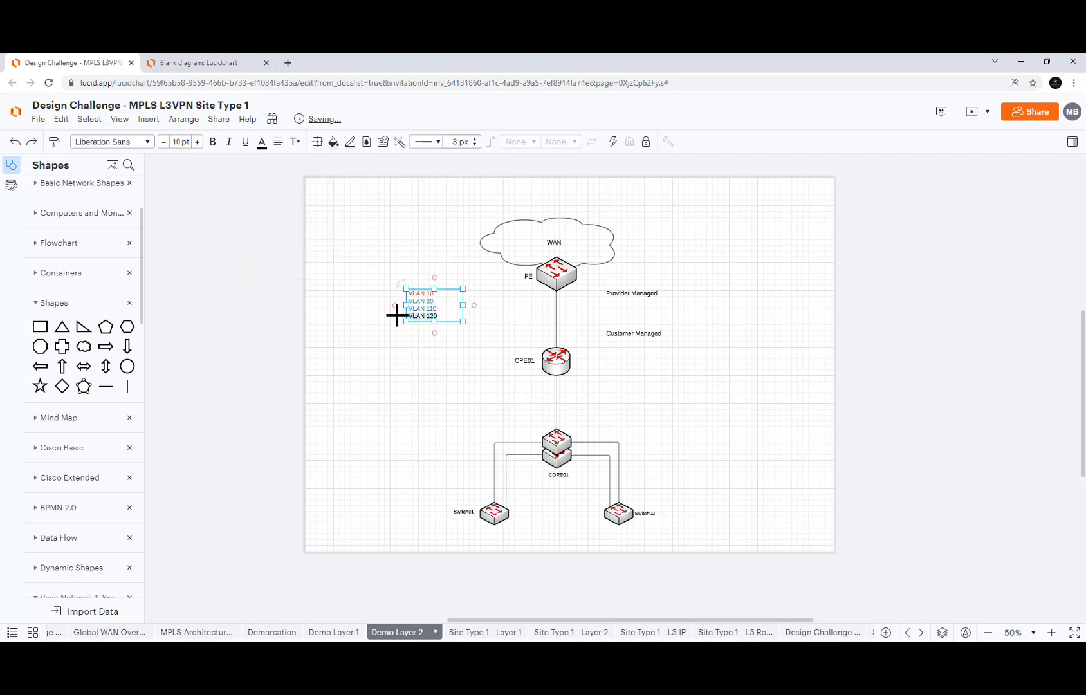
pyautogui.click(262, 143)
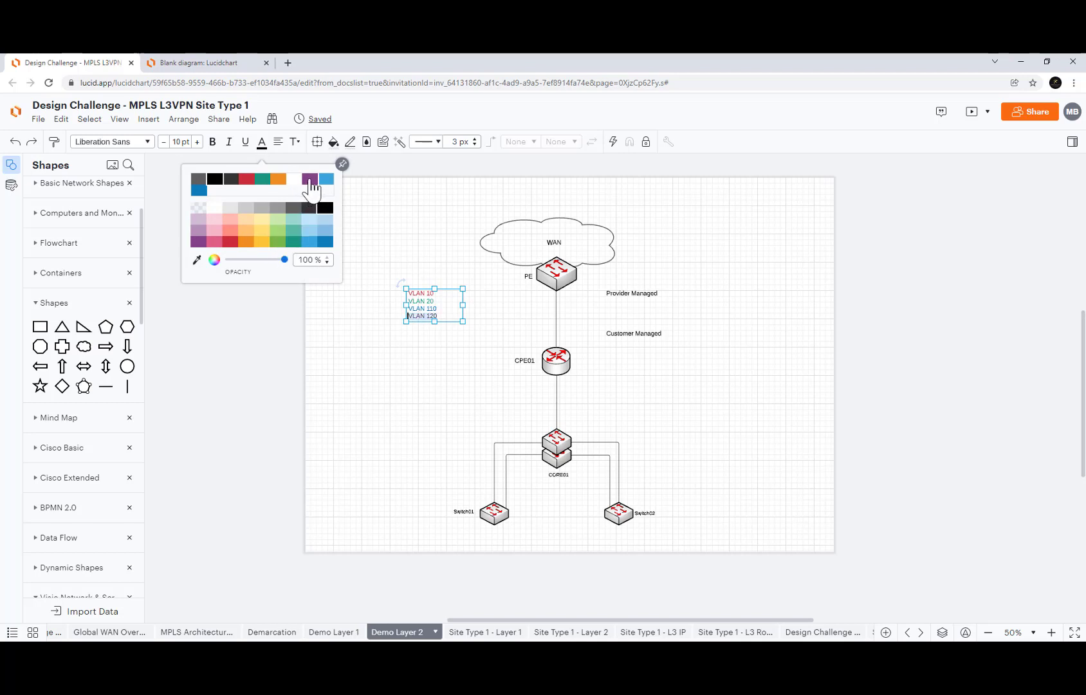
pyautogui.click(310, 179)
pyautogui.click(432, 385)
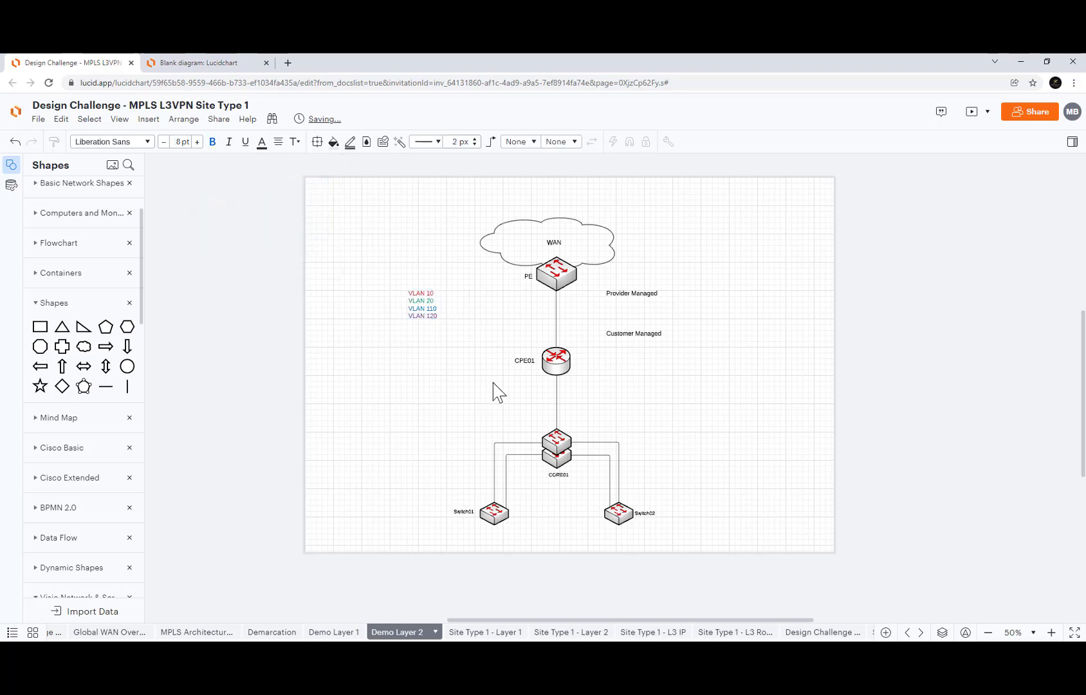
# Step: Delete the lower core switch and its inner links to Switch01 and Switch02, and move the CORE01 label up beneath the remaining switch
pyautogui.click(518, 455)
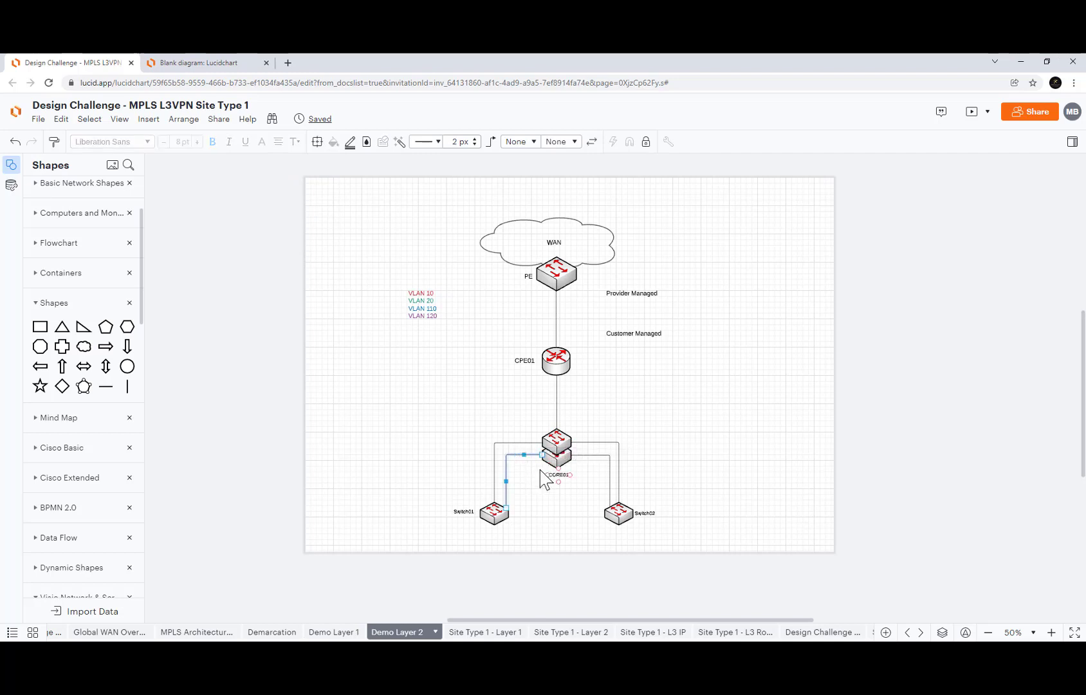
pyautogui.press('Delete')
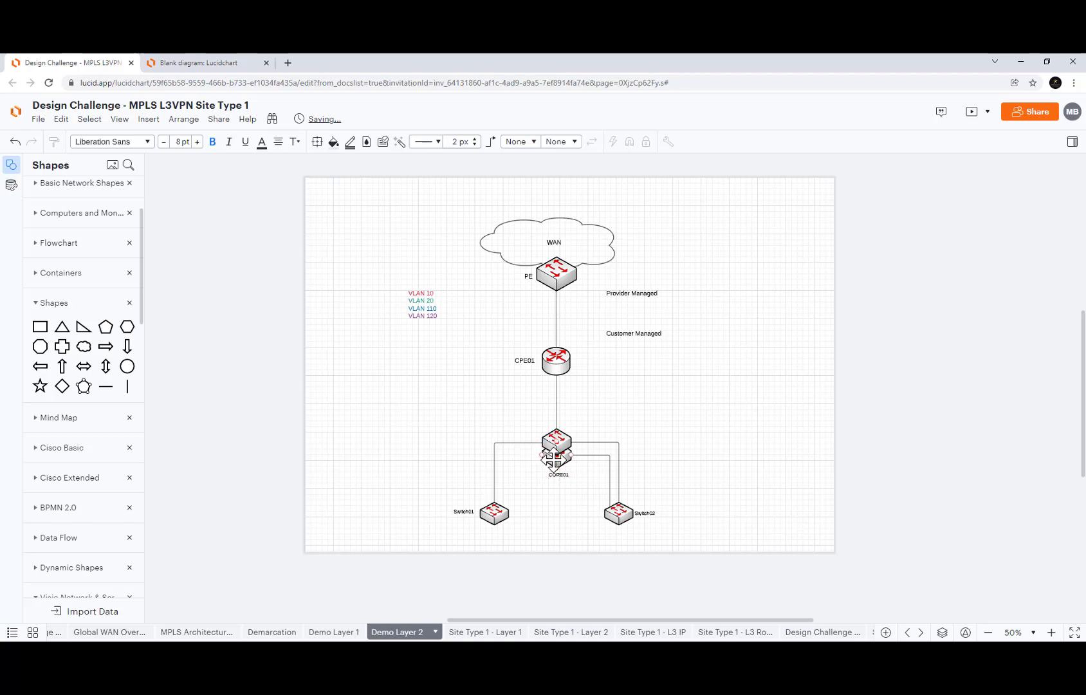
pyautogui.click(551, 459)
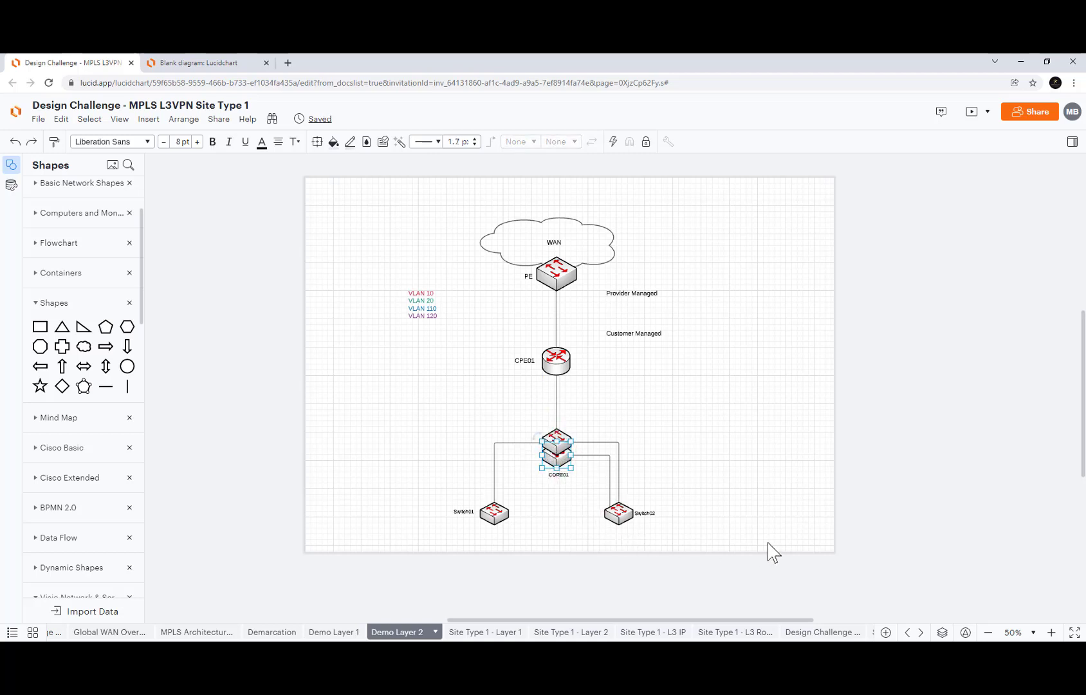
pyautogui.press('Delete')
pyautogui.click(590, 481)
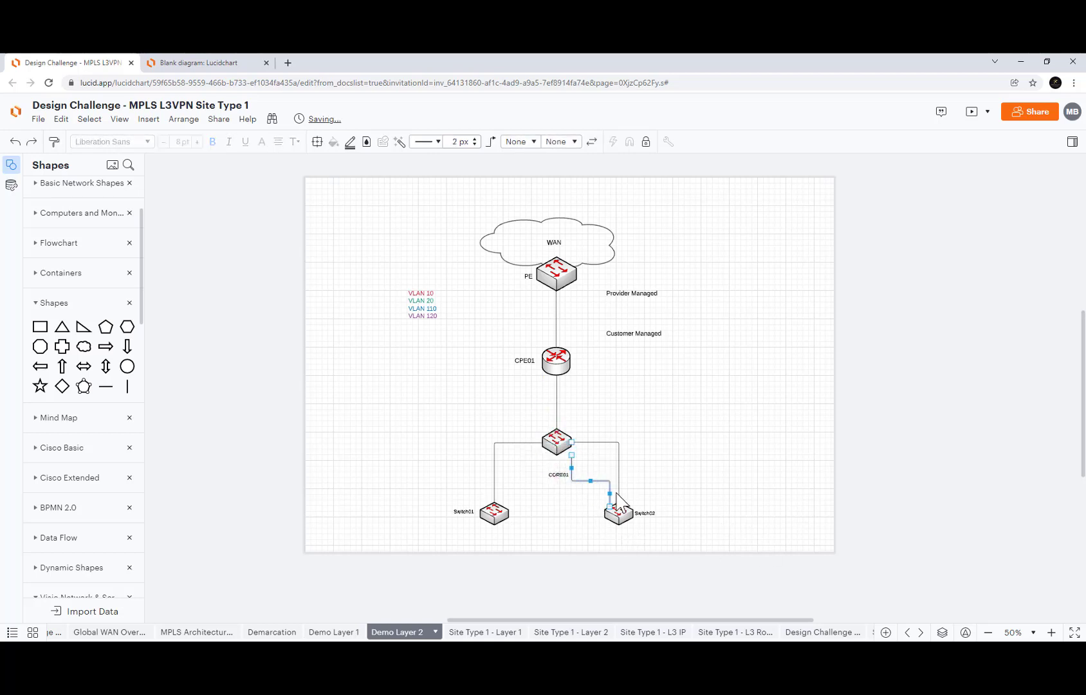
pyautogui.press('Delete')
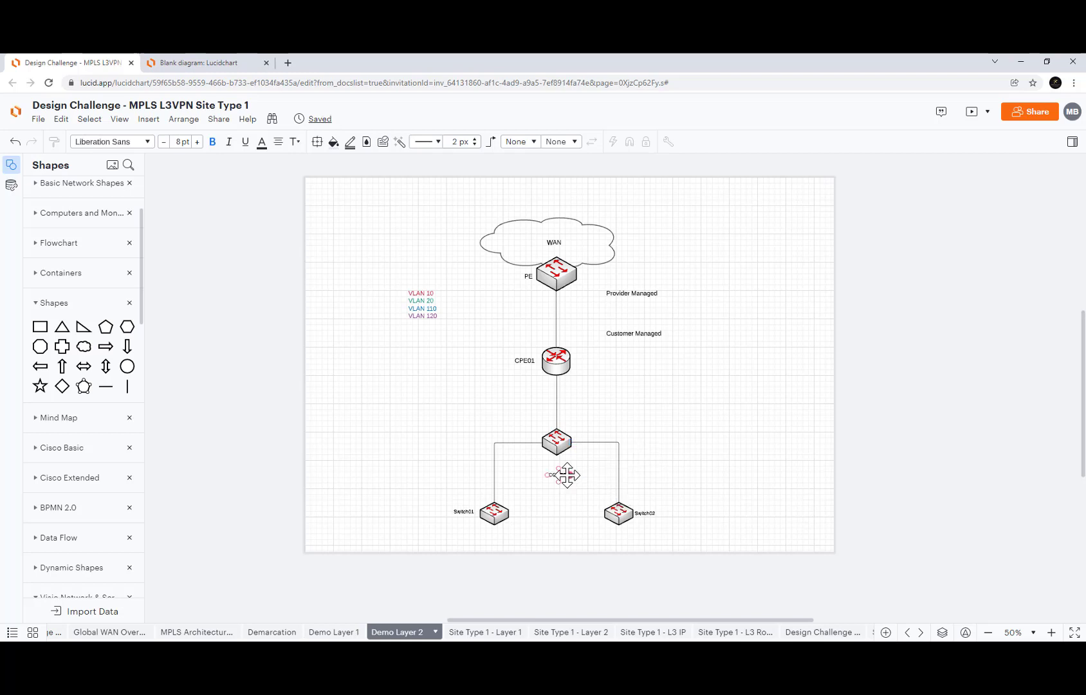
pyautogui.moveTo(561, 475); pyautogui.dragTo(564, 463)
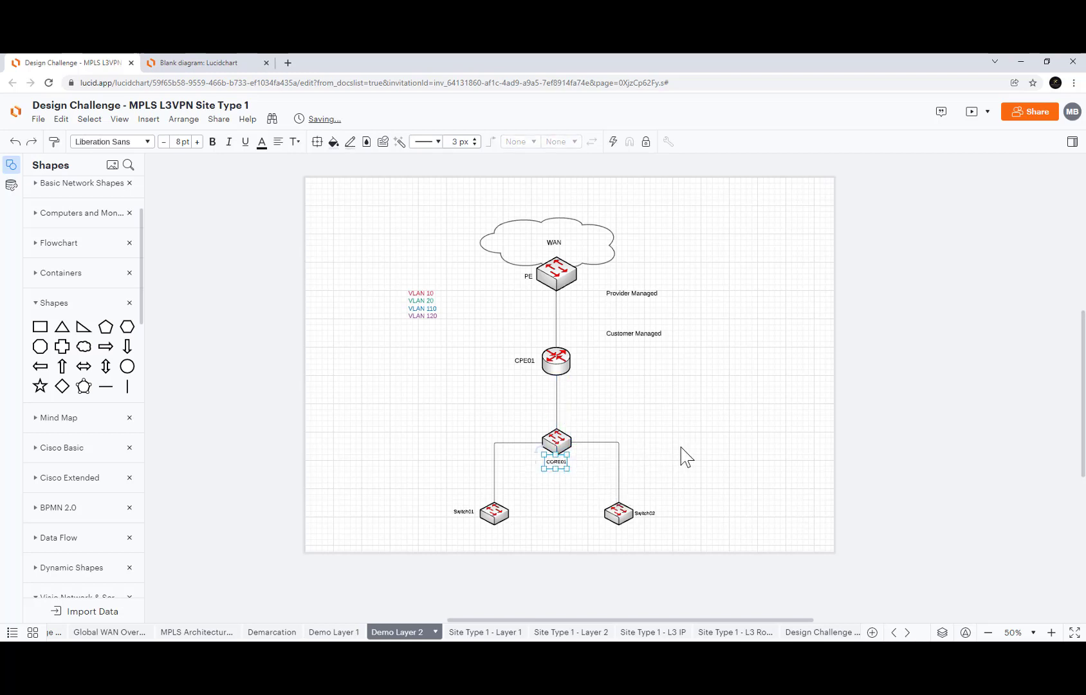
pyautogui.click(687, 448)
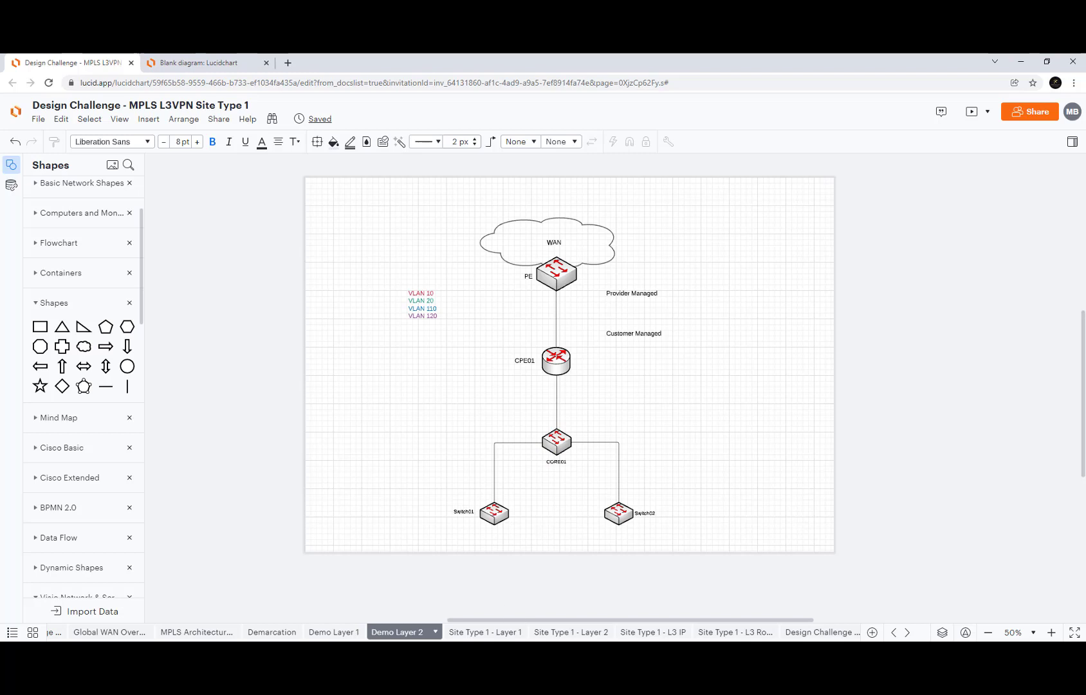
# Step: Switch to Microsoft Whiteboard, review the VLAN labels on the PE–CE and CE–LAN links, and return to Lucidchart
pyautogui.click(477, 651)
pyautogui.moveTo(471, 244)
pyautogui.mouseDown()
pyautogui.moveTo(413, 255)
pyautogui.moveTo(453, 231)
pyautogui.mouseUp()
pyautogui.doubleClick(499, 207)
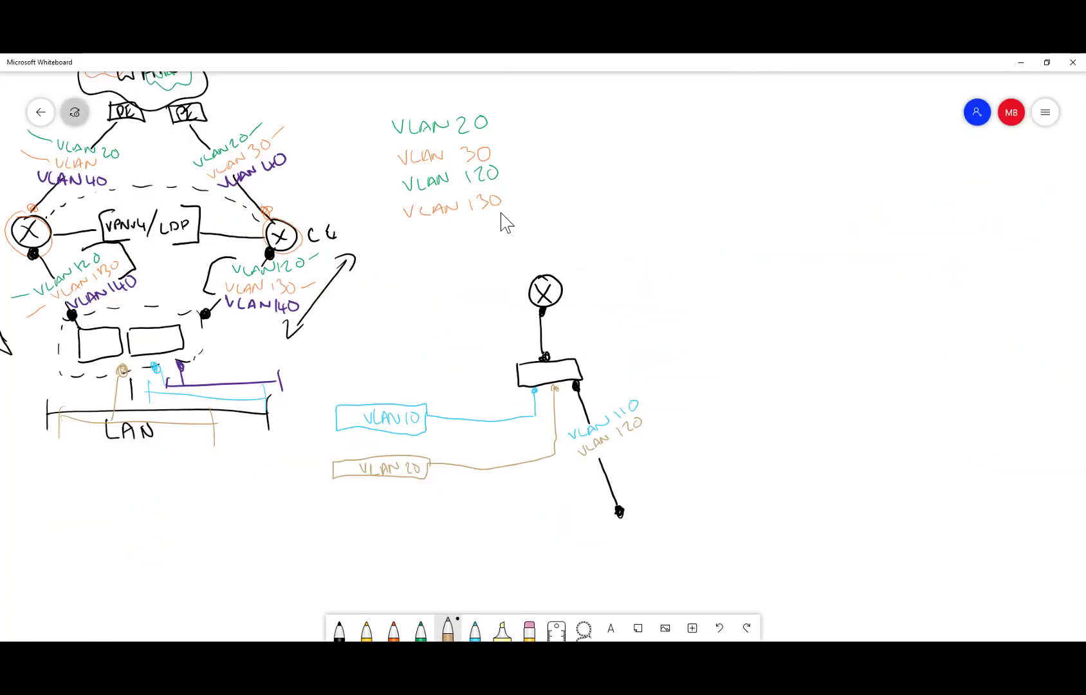
pyautogui.moveTo(373, 329); pyautogui.dragTo(482, 344)
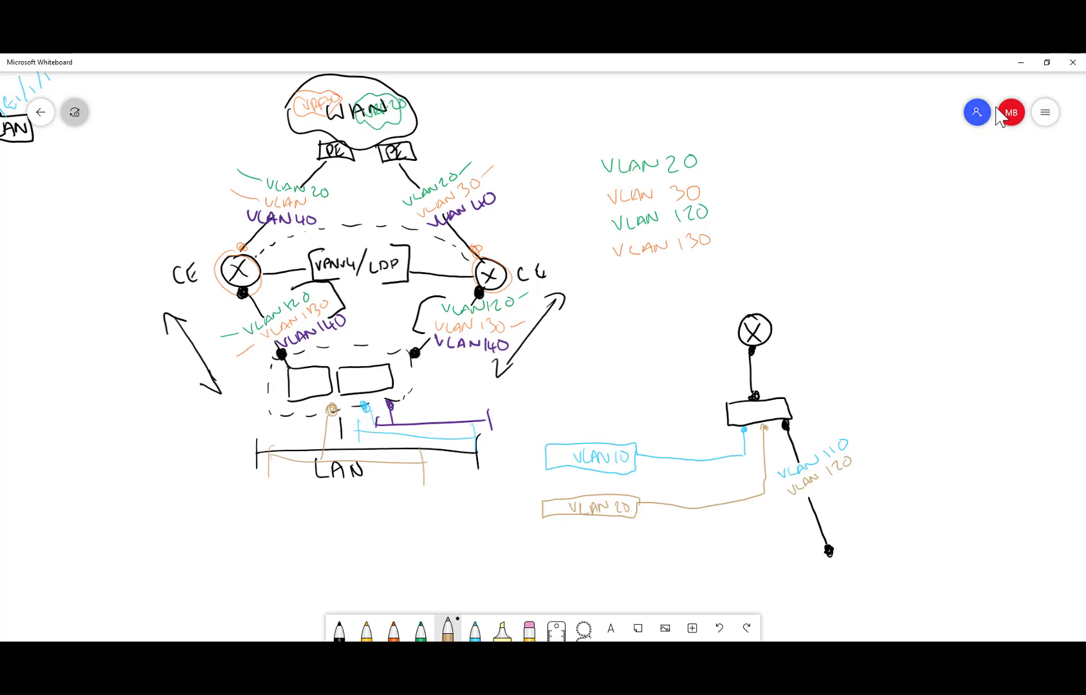
pyautogui.click(1021, 63)
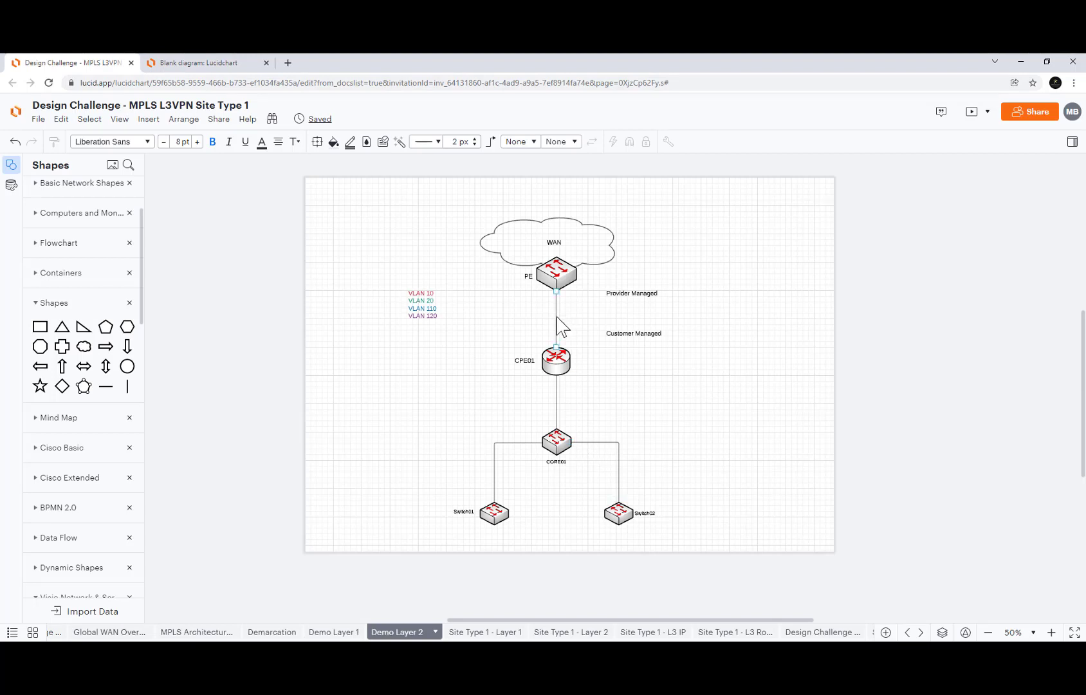
# Step: Copy the VLAN 10 and VLAN 20 lines from the VLAN list and paste them as a text label on the PE–CPE01 link
pyautogui.click(430, 302)
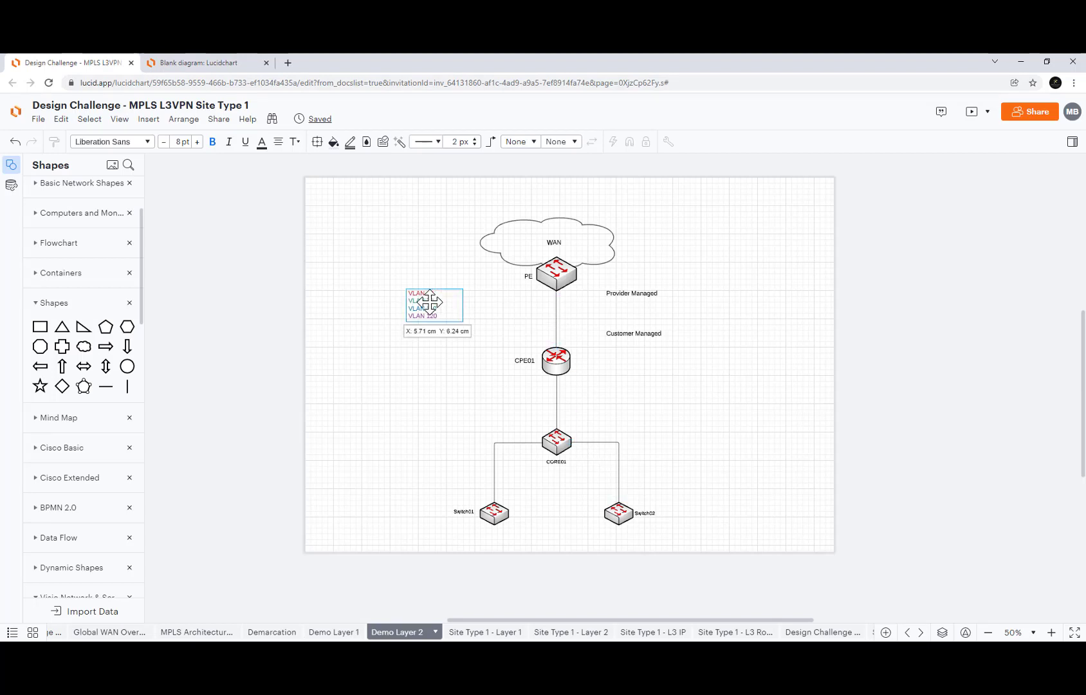
pyautogui.doubleClick(430, 302)
pyautogui.click(440, 301)
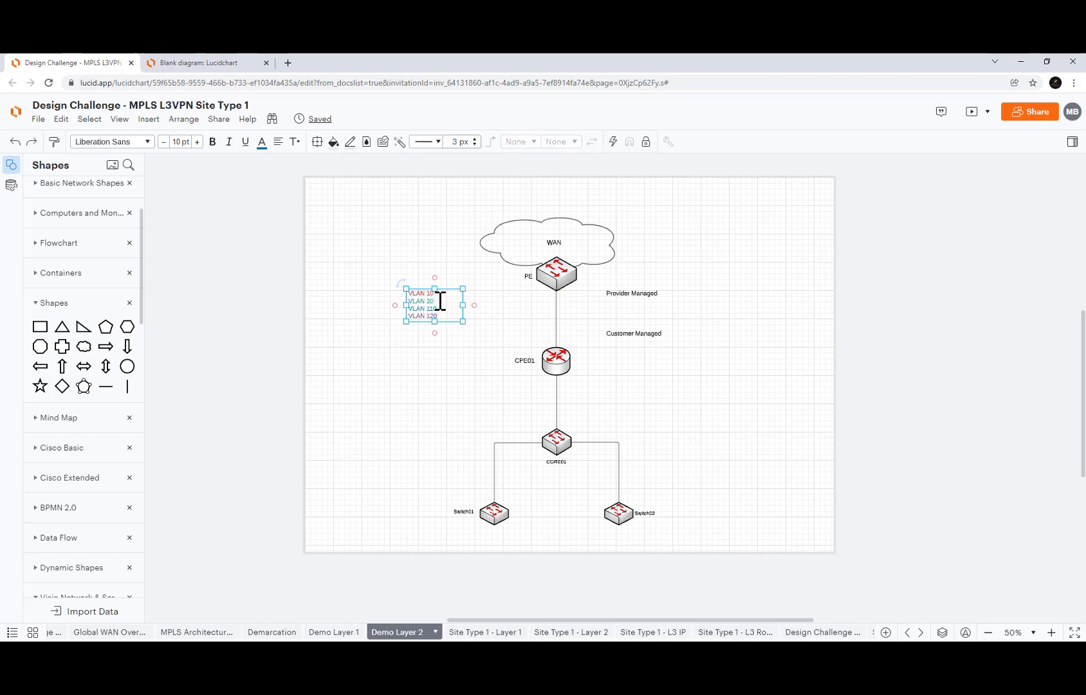
pyautogui.moveTo(441, 300); pyautogui.dragTo(409, 291)
pyautogui.hotkey('ctrl', 'c')
pyautogui.click(556, 314)
pyautogui.doubleClick(556, 314)
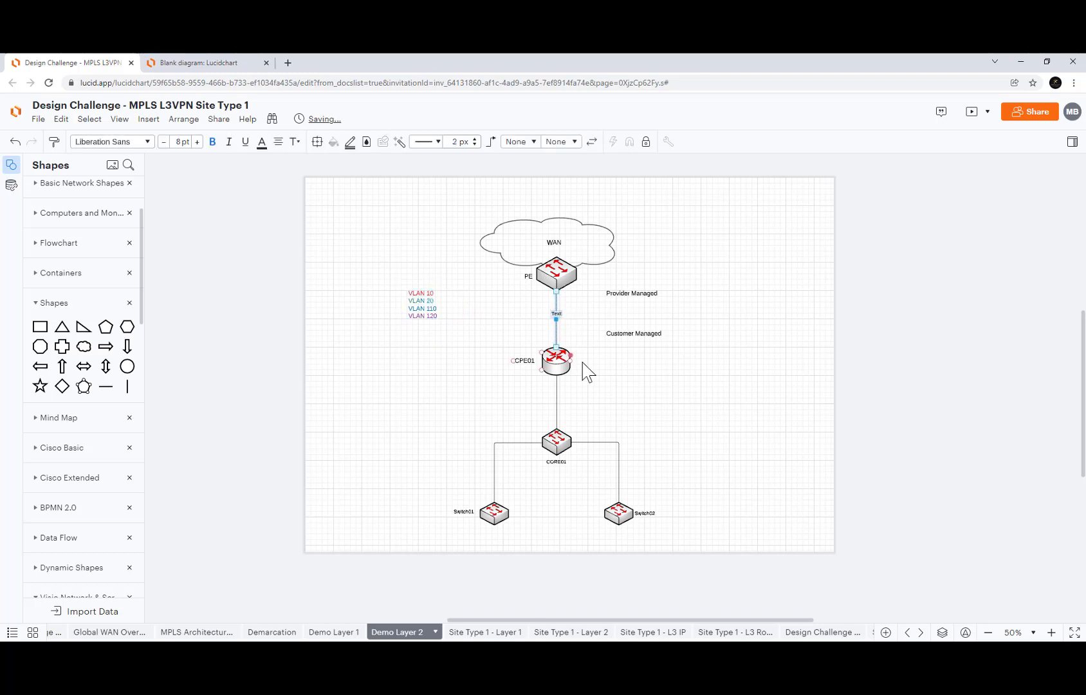
pyautogui.hotkey('ctrl', 'v')
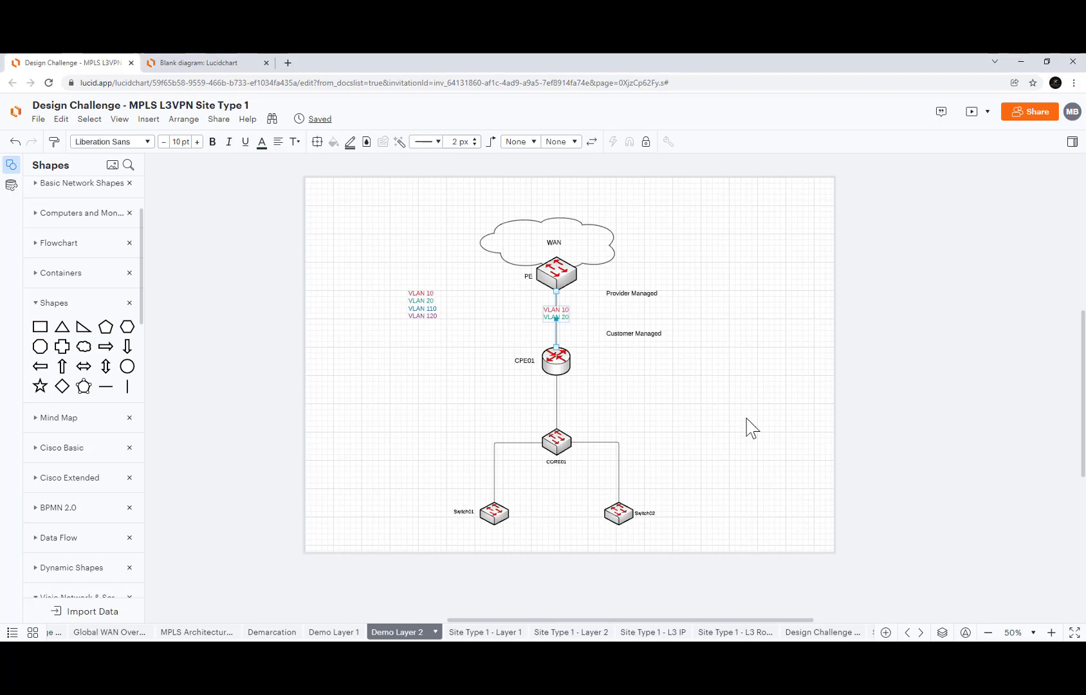
# Step: Recolor the VLAN 110 line in the VLAN list red to match VLAN 10
pyautogui.click(702, 406)
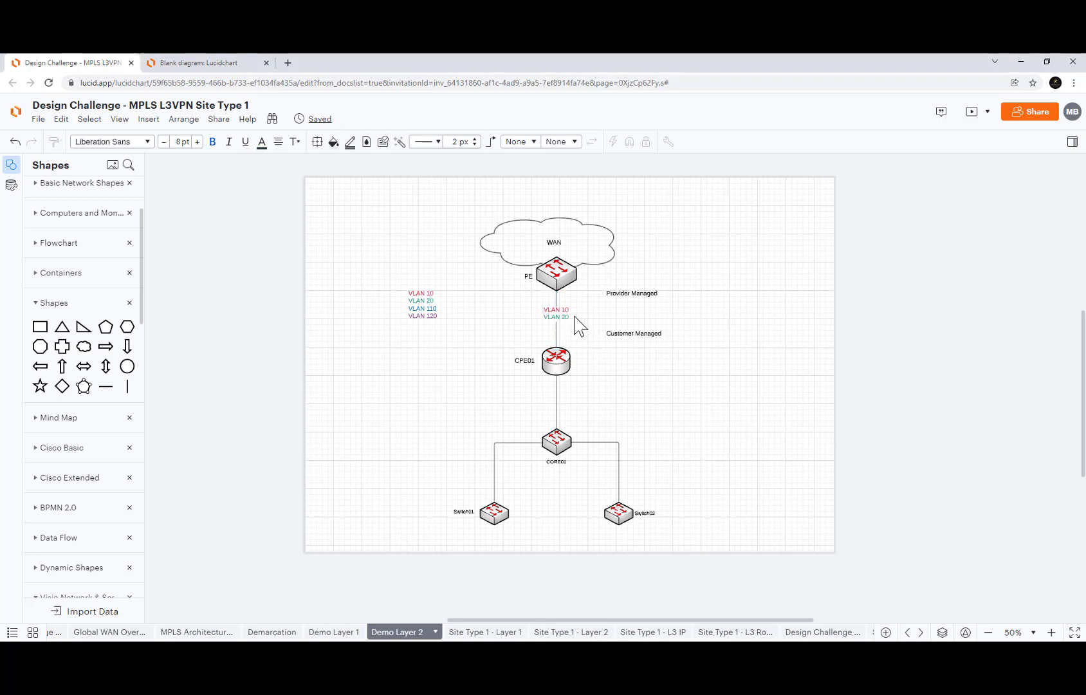
pyautogui.moveTo(429, 294); pyautogui.dragTo(438, 293)
pyautogui.doubleClick(438, 294)
pyautogui.click(443, 294)
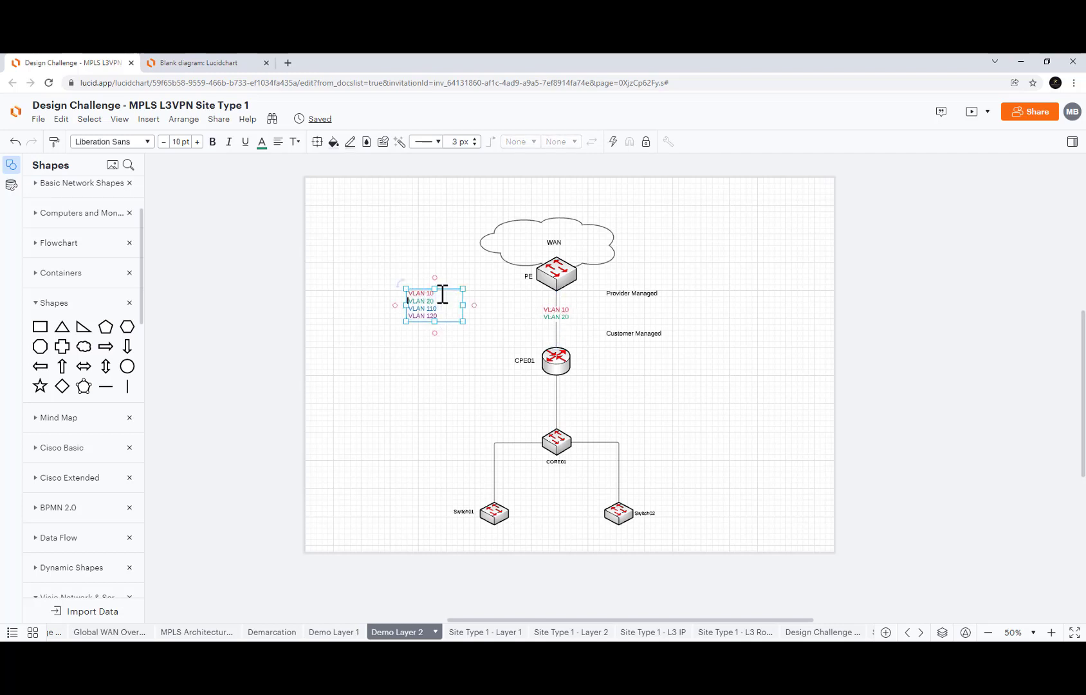
pyautogui.click(447, 293)
pyautogui.click(334, 143)
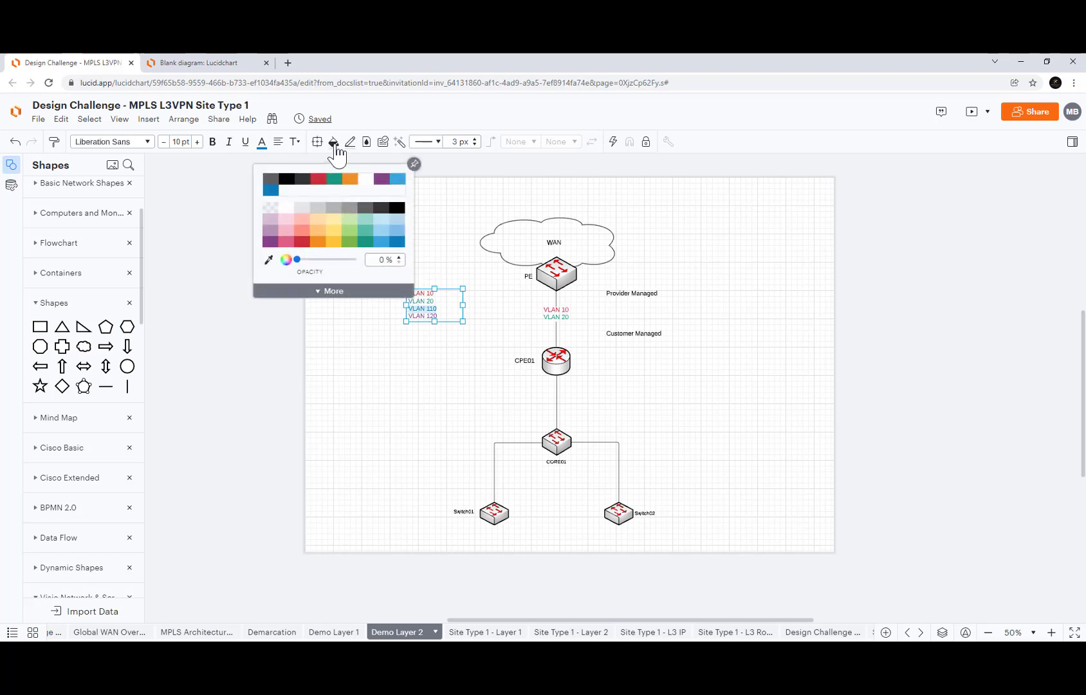
pyautogui.click(265, 148)
pyautogui.click(246, 179)
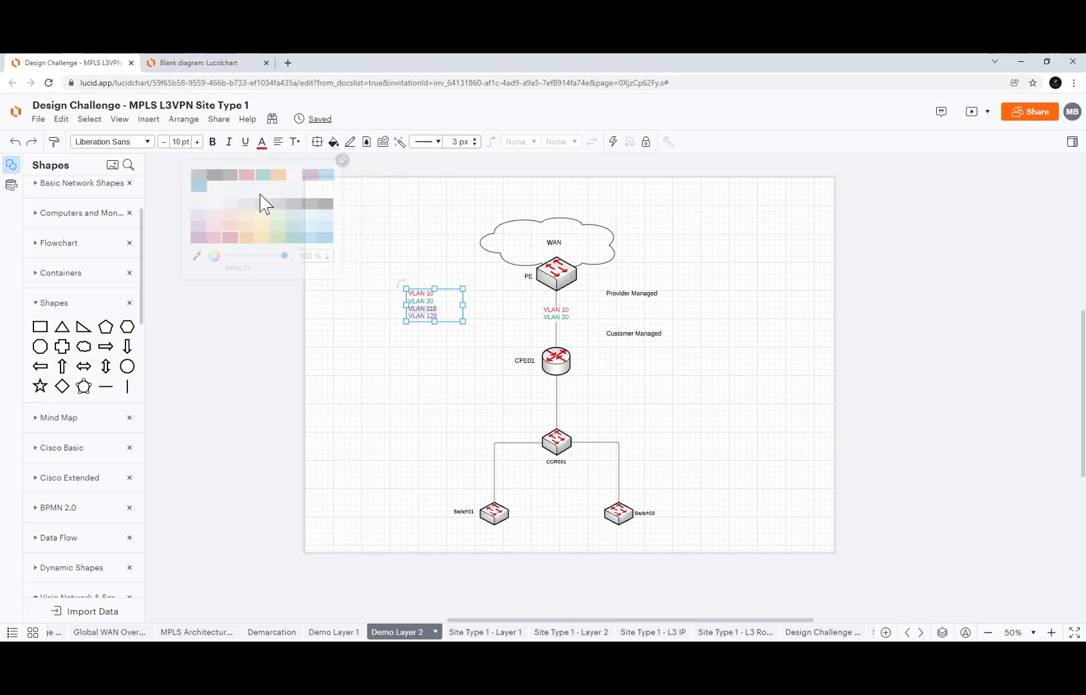
# Step: Recolor the VLAN 120 line in the VLAN list green to match VLAN 20
pyautogui.click(435, 316)
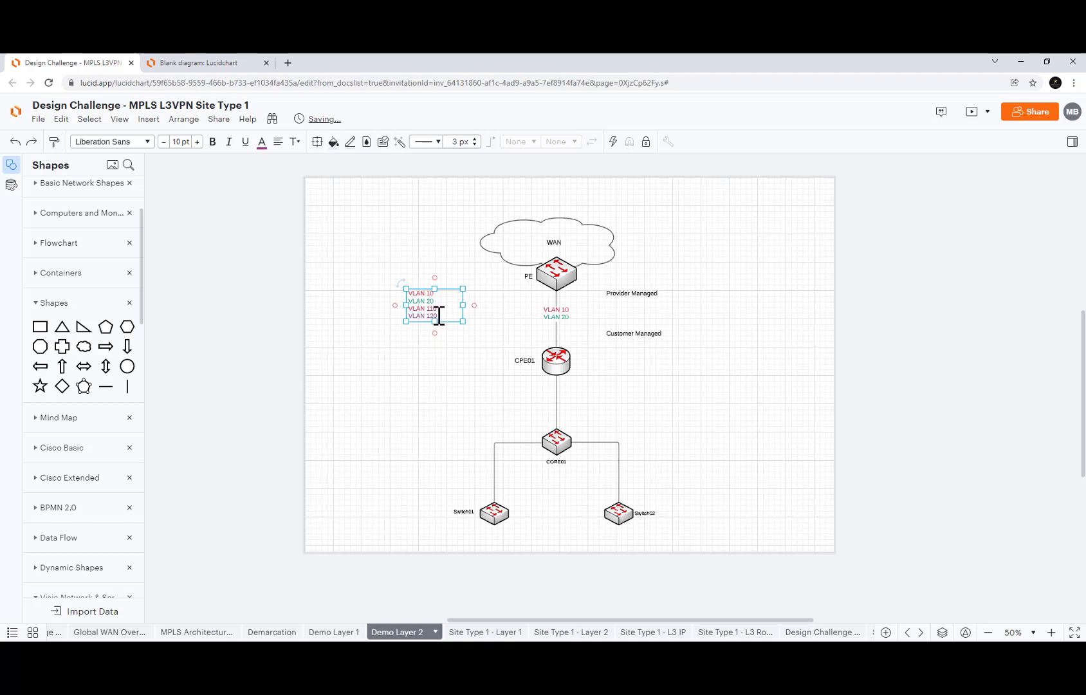
pyautogui.click(261, 143)
pyautogui.click(290, 248)
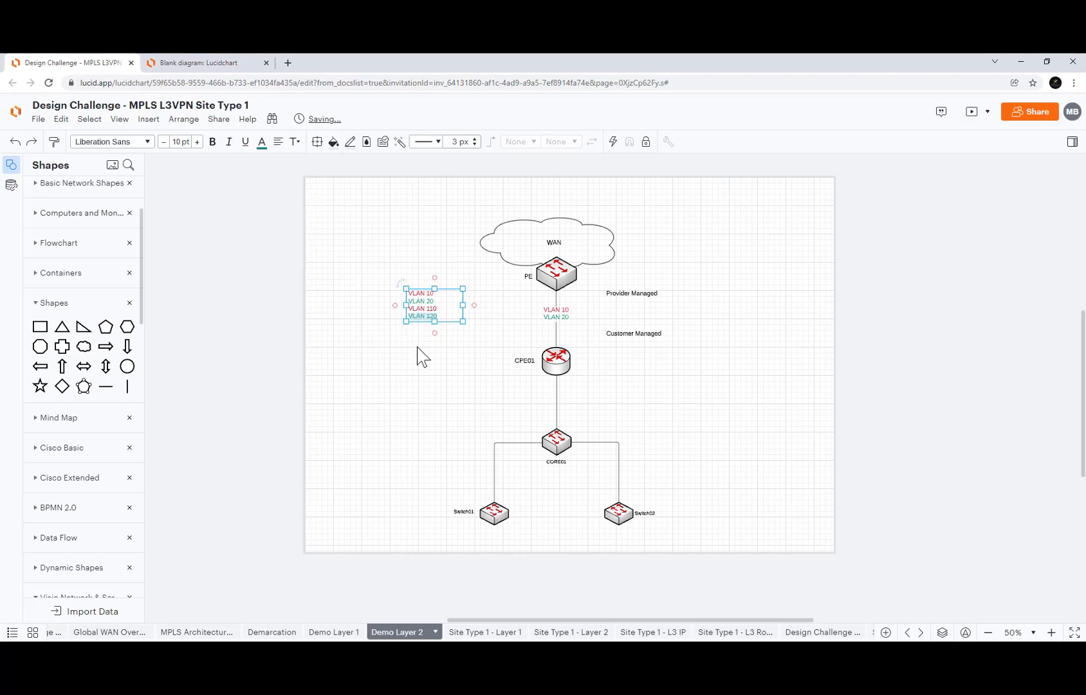
pyautogui.click(420, 355)
# Step: Copy the VLAN 110 and VLAN 120 lines from the VLAN list and paste them as a label on the CPE01–CORE01 link
pyautogui.moveTo(435, 312)
pyautogui.mouseDown()
pyautogui.moveTo(442, 318)
pyautogui.moveTo(417, 312)
pyautogui.mouseUp()
pyautogui.doubleClick(439, 316)
pyautogui.click(439, 316)
pyautogui.click(557, 402)
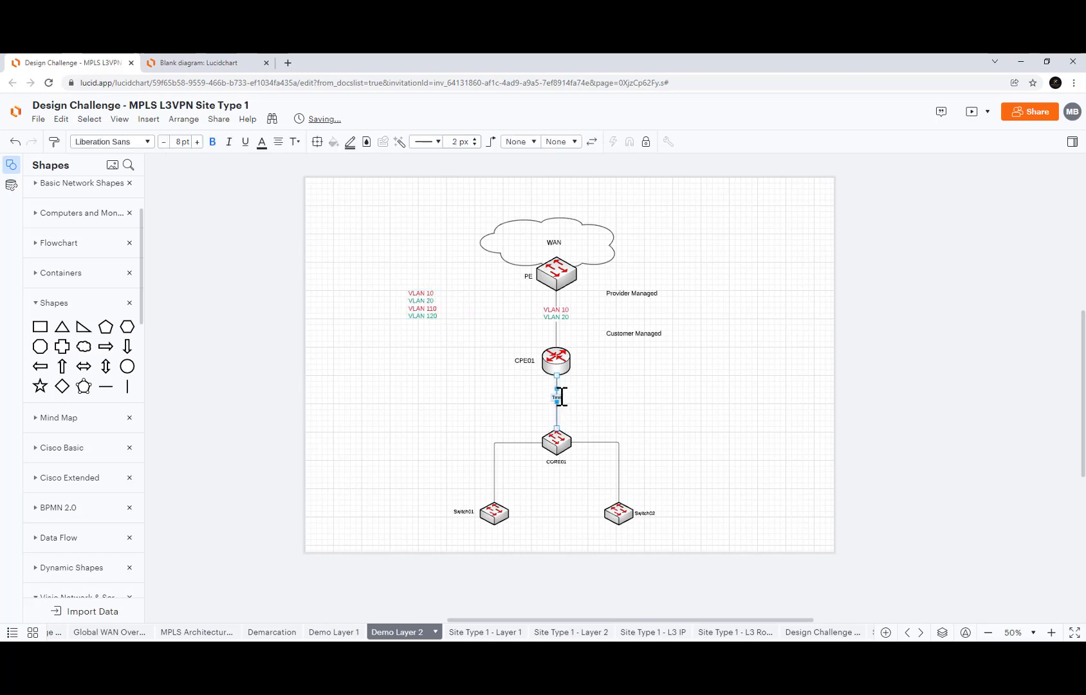
pyautogui.write('VLAN 110 VLAN 120')
pyautogui.click(642, 384)
pyautogui.click(556, 361)
pyautogui.click(556, 442)
pyautogui.click(552, 357)
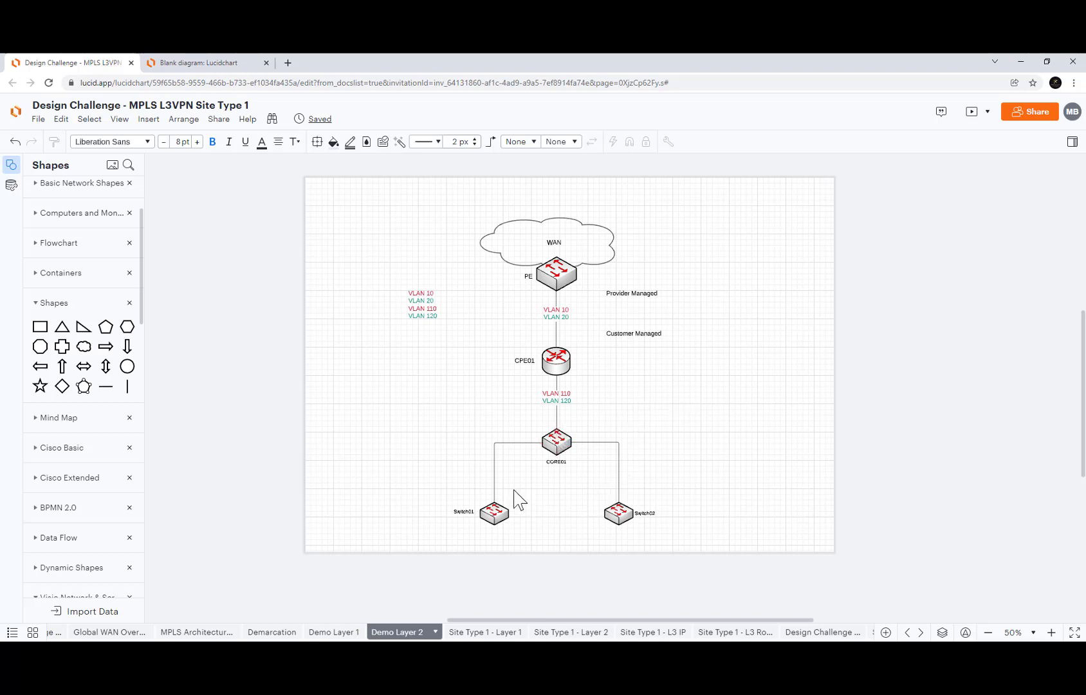
# Step: Copy the VLAN 110 and VLAN 120 lines from the VLAN list
pyautogui.click(424, 315)
pyautogui.doubleClick(423, 316)
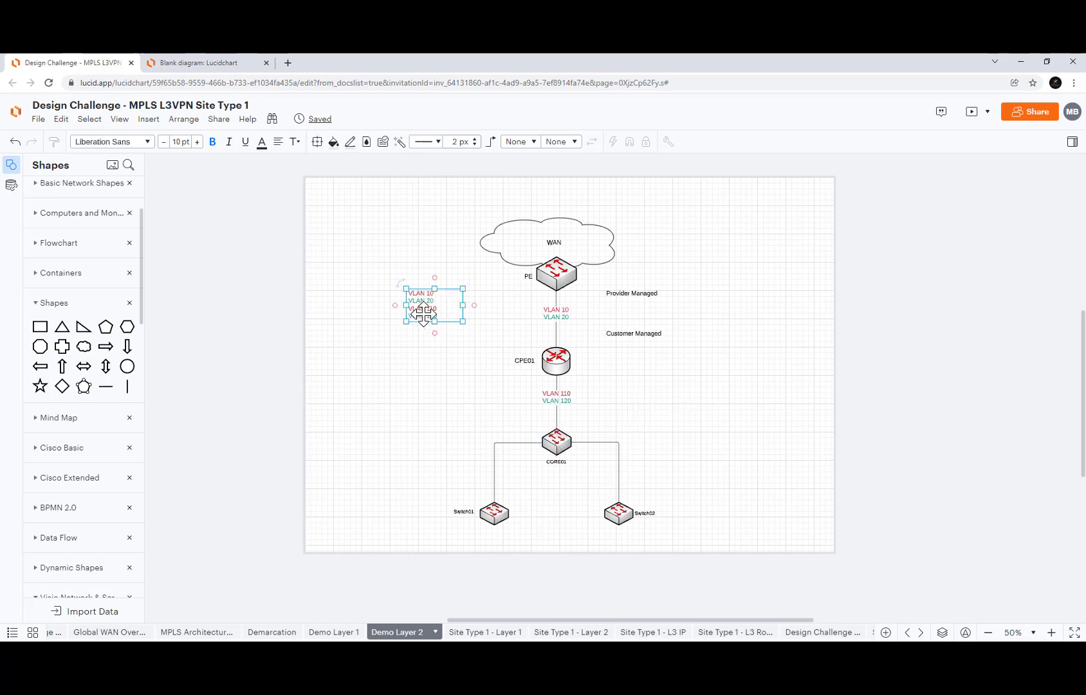
pyautogui.click(446, 314)
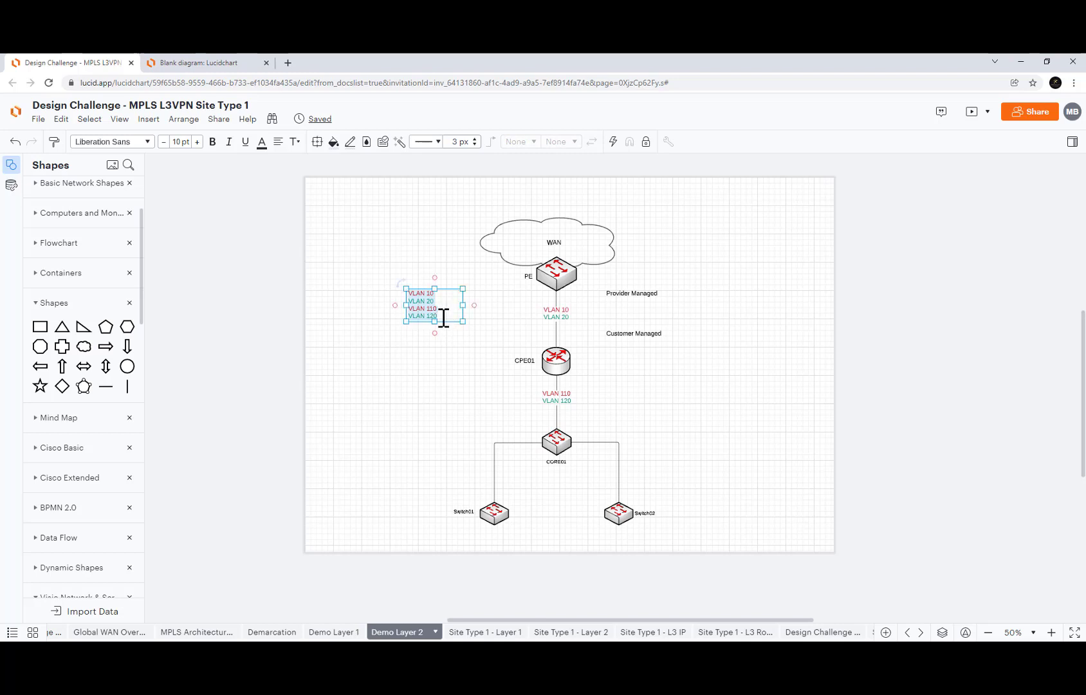
pyautogui.click(416, 308)
pyautogui.moveTo(439, 315); pyautogui.dragTo(412, 313)
pyautogui.hotkey('ctrl', 'c')
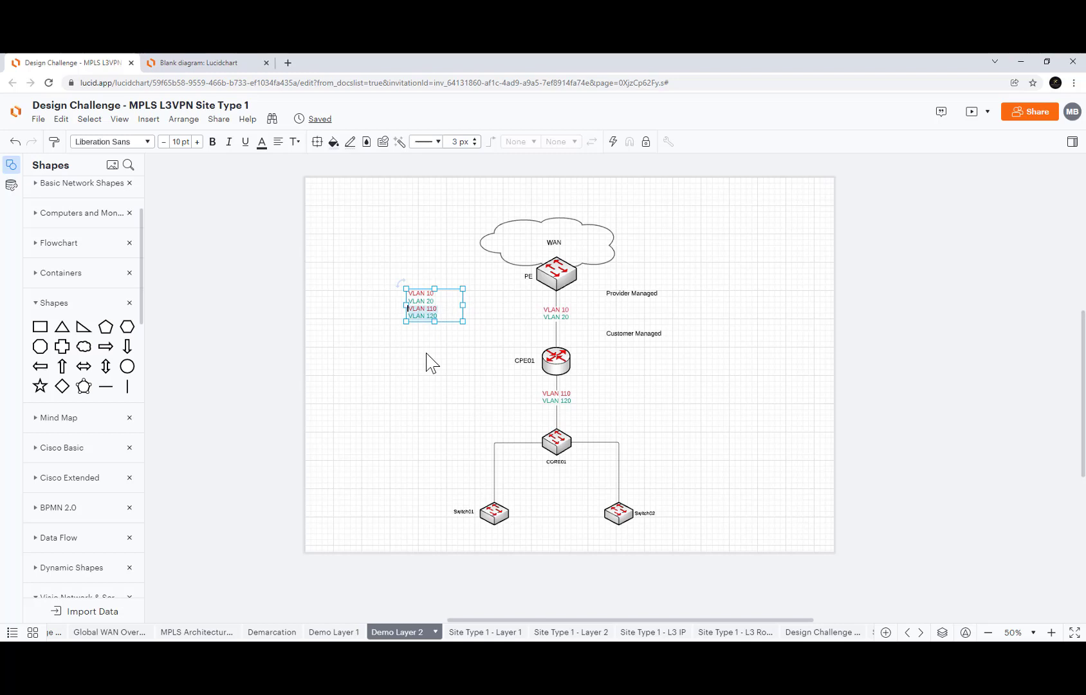
# Step: Paste the copied lines at the end of the VLAN list after a blank gap and renumber them VLAN 50 and VLAN 60
pyautogui.moveTo(442, 317); pyautogui.dragTo(444, 316)
pyautogui.click(438, 315)
pyautogui.press('Return')
pyautogui.press('Return')
pyautogui.press('Return')
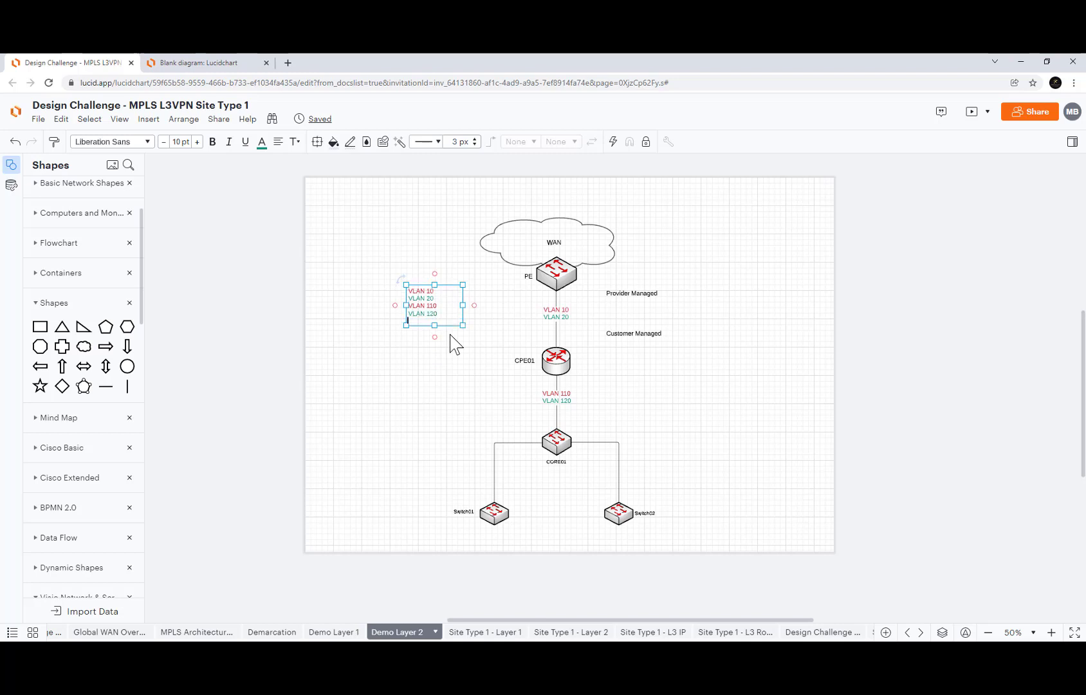
pyautogui.hotkey('ctrl', 'v')
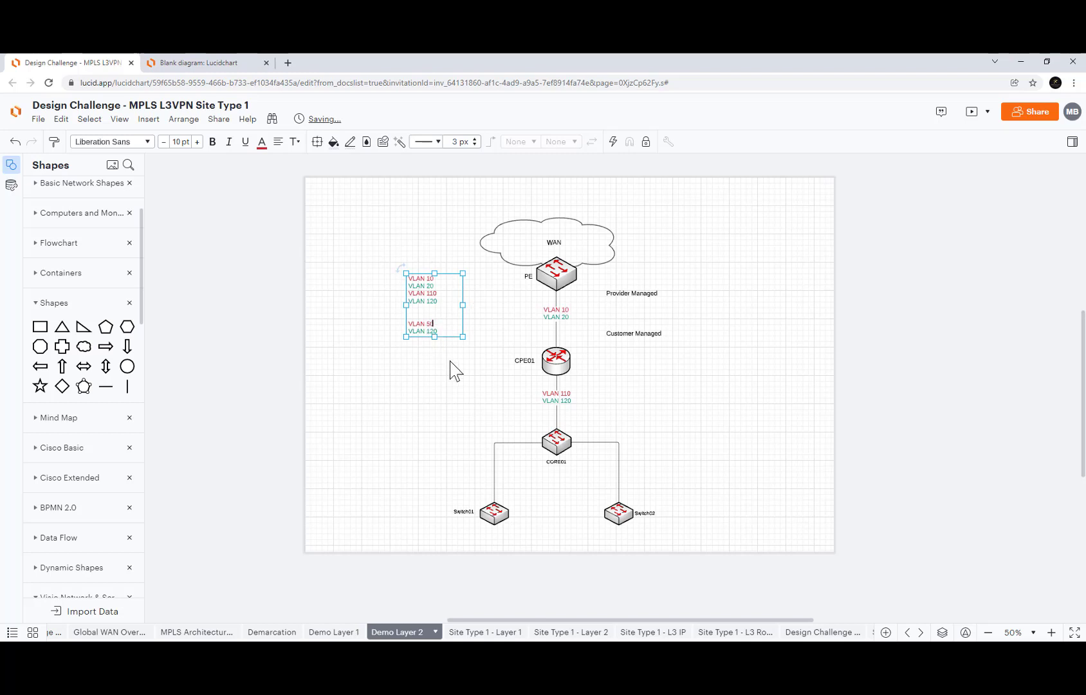
pyautogui.moveTo(442, 334); pyautogui.dragTo(435, 331)
pyautogui.doubleClick(437, 332)
pyautogui.write('6')
# Step: Color the VLAN 50 line in the VLAN list purple
pyautogui.moveTo(407, 325); pyautogui.dragTo(400, 324)
pyautogui.click(262, 149)
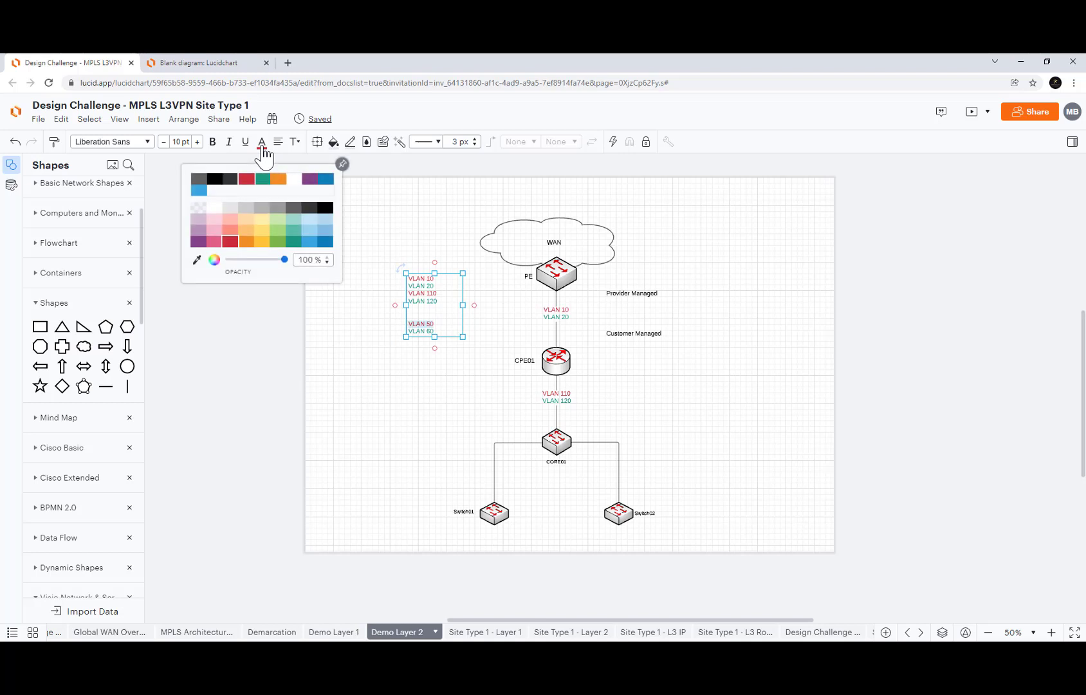
pyautogui.click(312, 192)
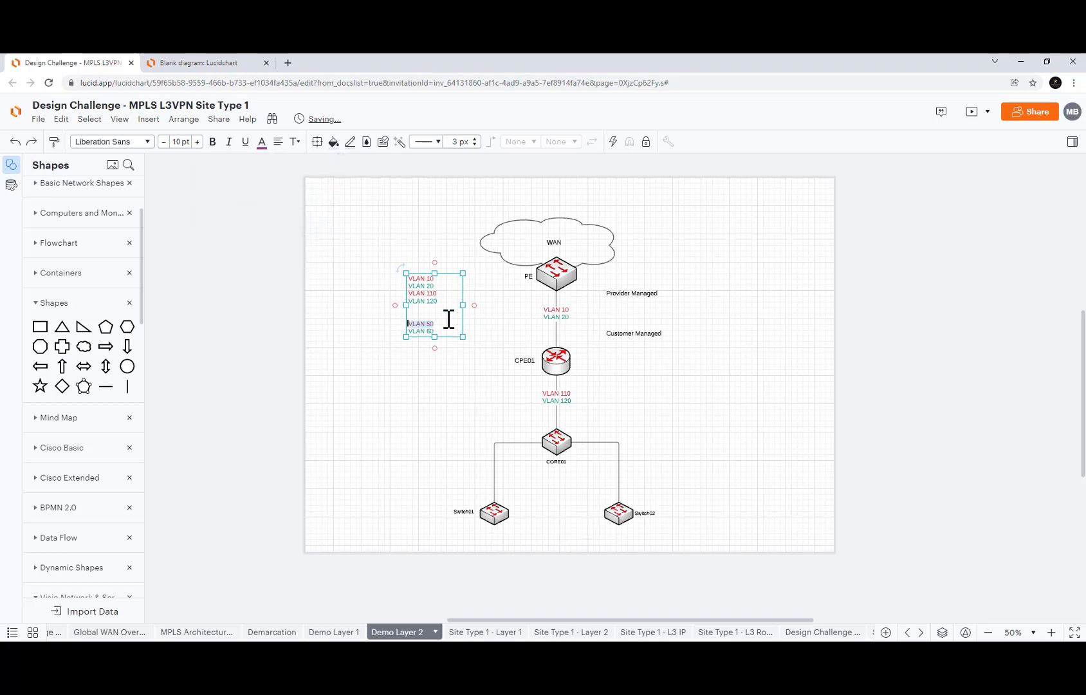
# Step: Shift the VLAN list slightly farther left of the diagram and color its VLAN 60 line blue
pyautogui.moveTo(442, 329); pyautogui.dragTo(401, 330)
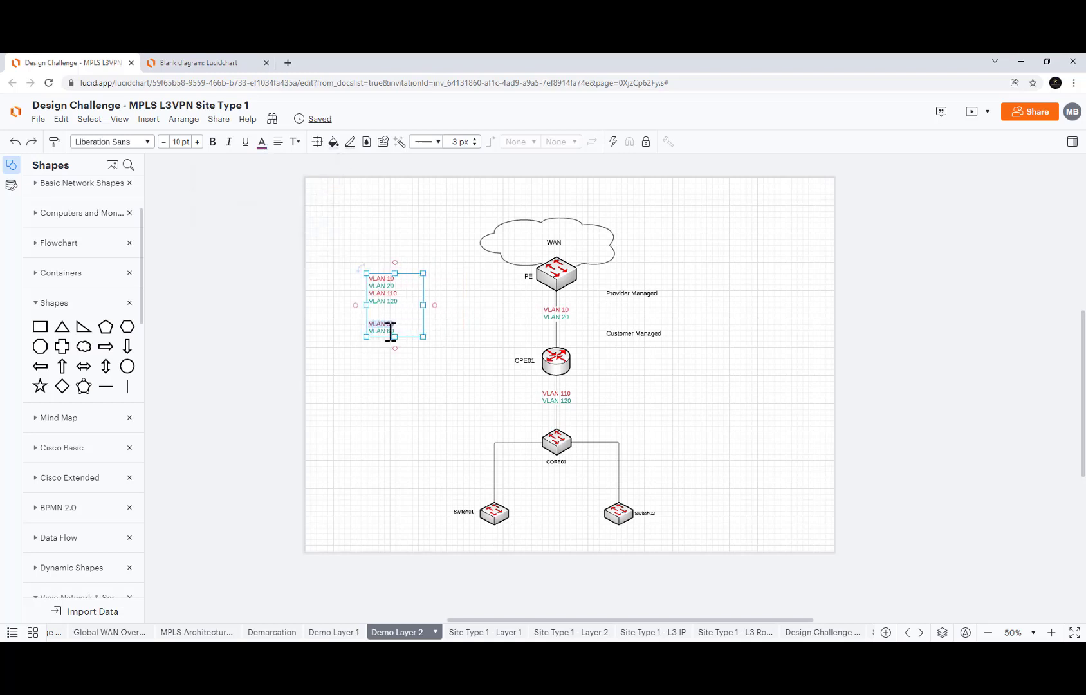
pyautogui.moveTo(395, 332); pyautogui.dragTo(368, 333)
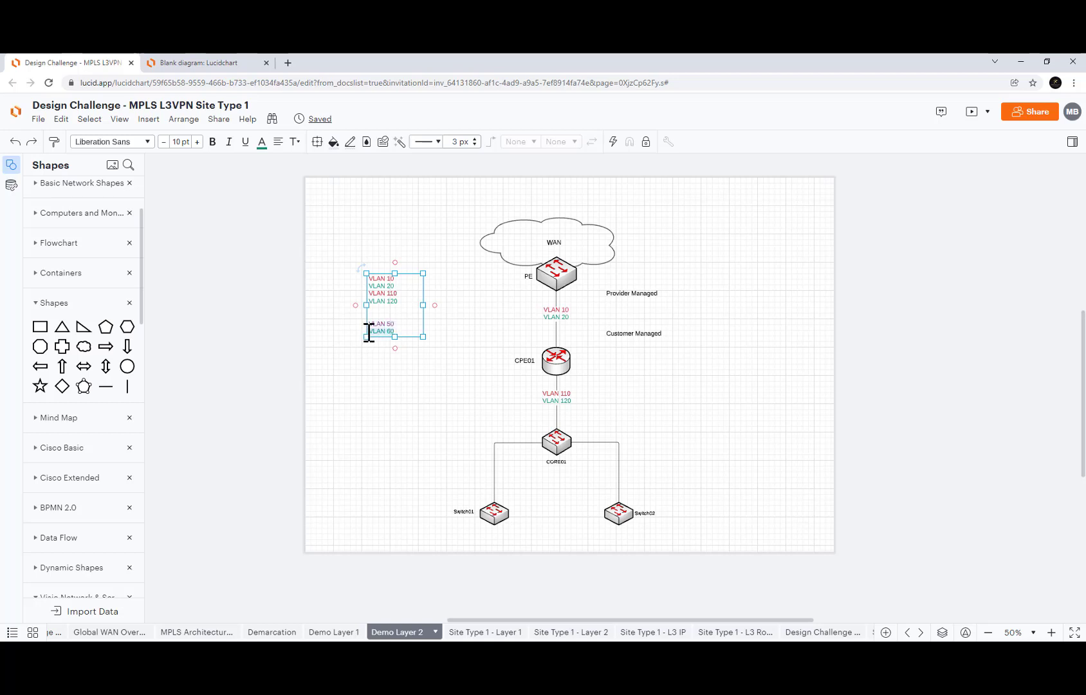
pyautogui.click(261, 143)
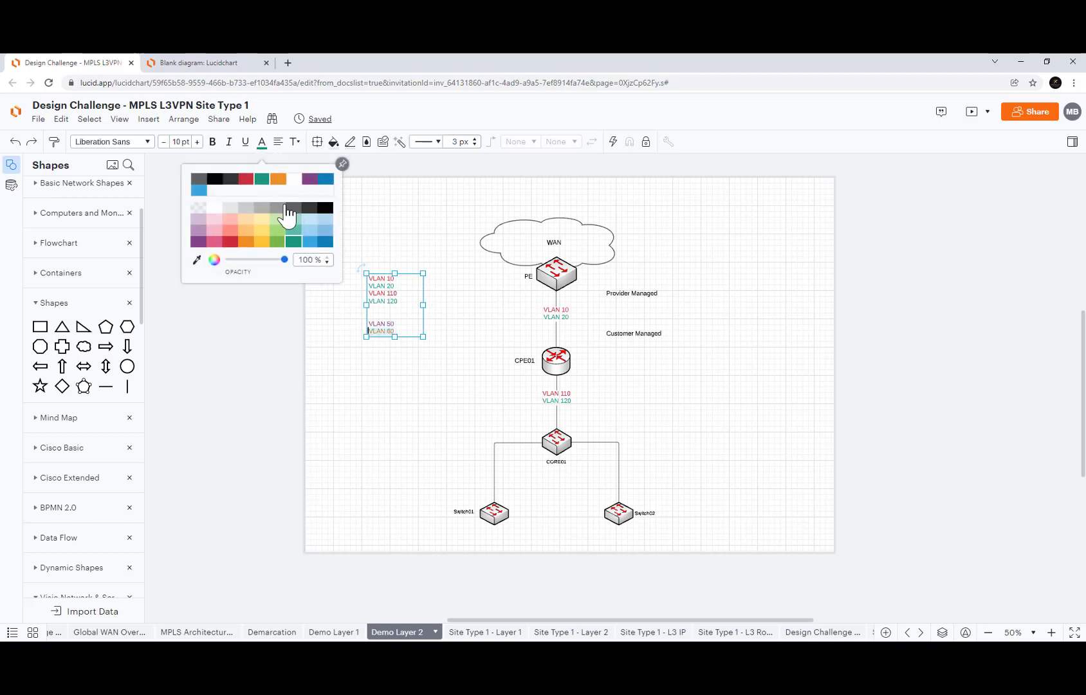
pyautogui.click(320, 248)
pyautogui.click(407, 419)
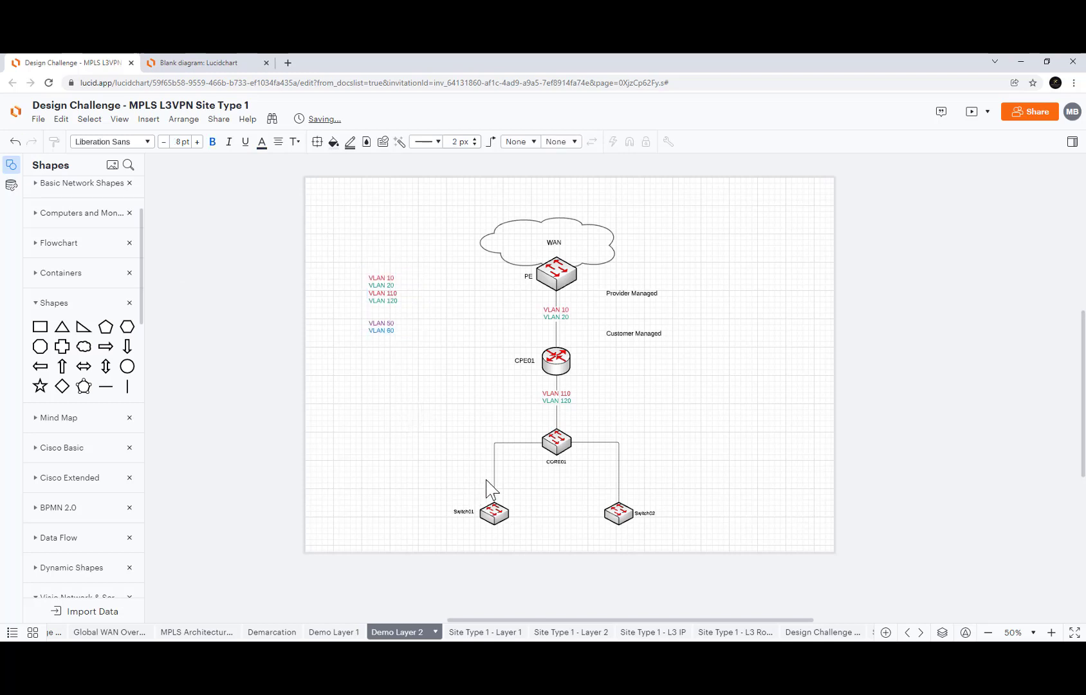
# Step: Copy the VLAN 50 line from the VLAN list and paste it as a label on the CORE01–Switch01 link
pyautogui.doubleClick(381, 328)
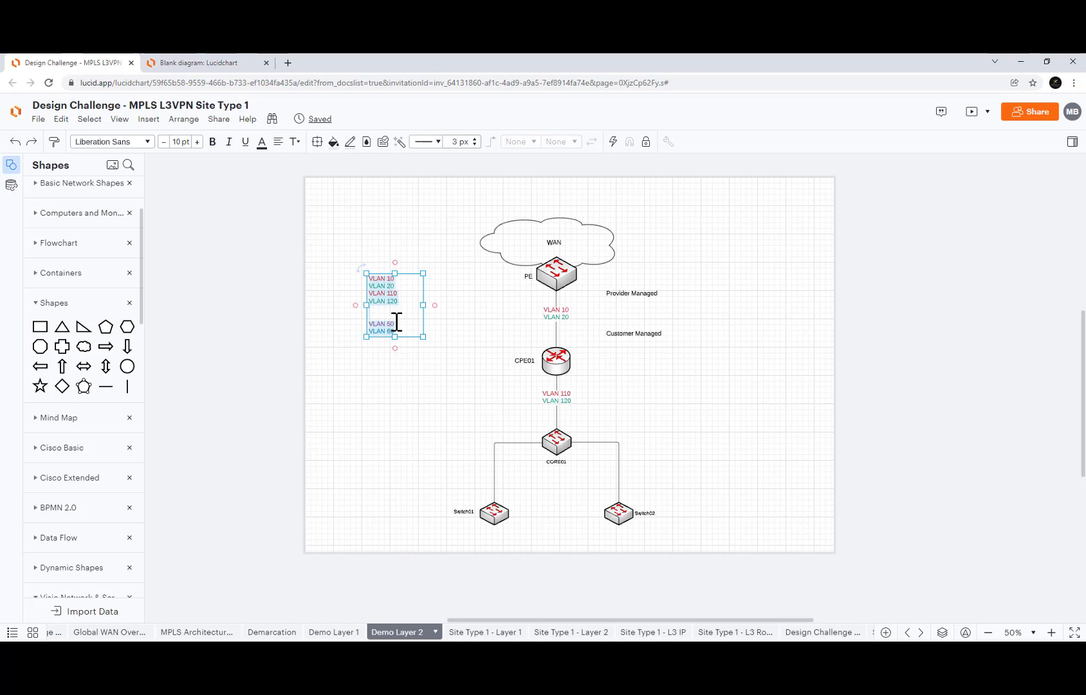
pyautogui.moveTo(400, 325); pyautogui.dragTo(371, 322)
pyautogui.hotkey('ctrl', 'c')
pyautogui.click(493, 463)
pyautogui.doubleClick(494, 463)
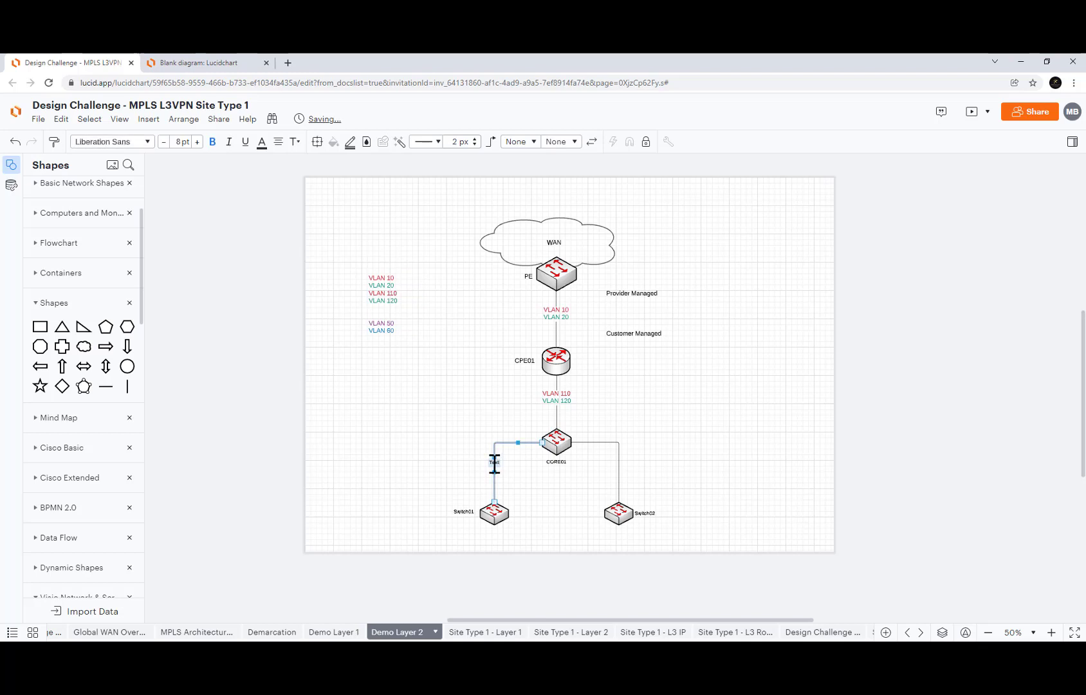
pyautogui.hotkey('ctrl', 'v')
# Step: Copy the VLAN 60 line from the VLAN list and paste it as a label on the CORE01–Switch02 link
pyautogui.click(379, 327)
pyautogui.doubleClick(385, 331)
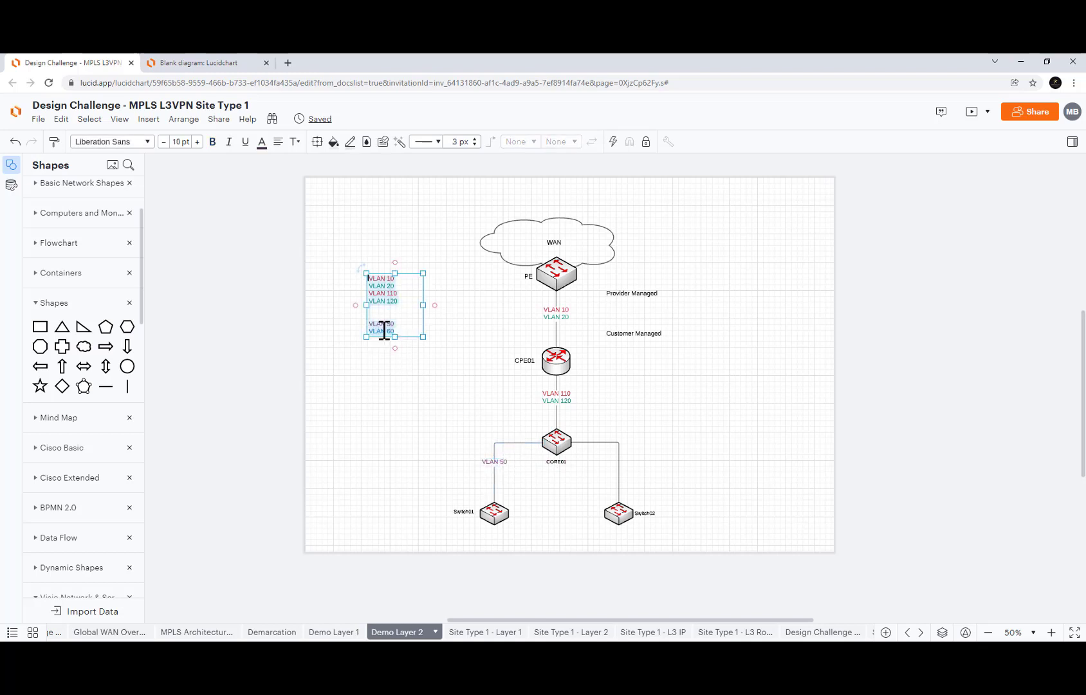
pyautogui.click(401, 332)
pyautogui.moveTo(400, 332); pyautogui.dragTo(370, 330)
pyautogui.hotkey('ctrl', 'c')
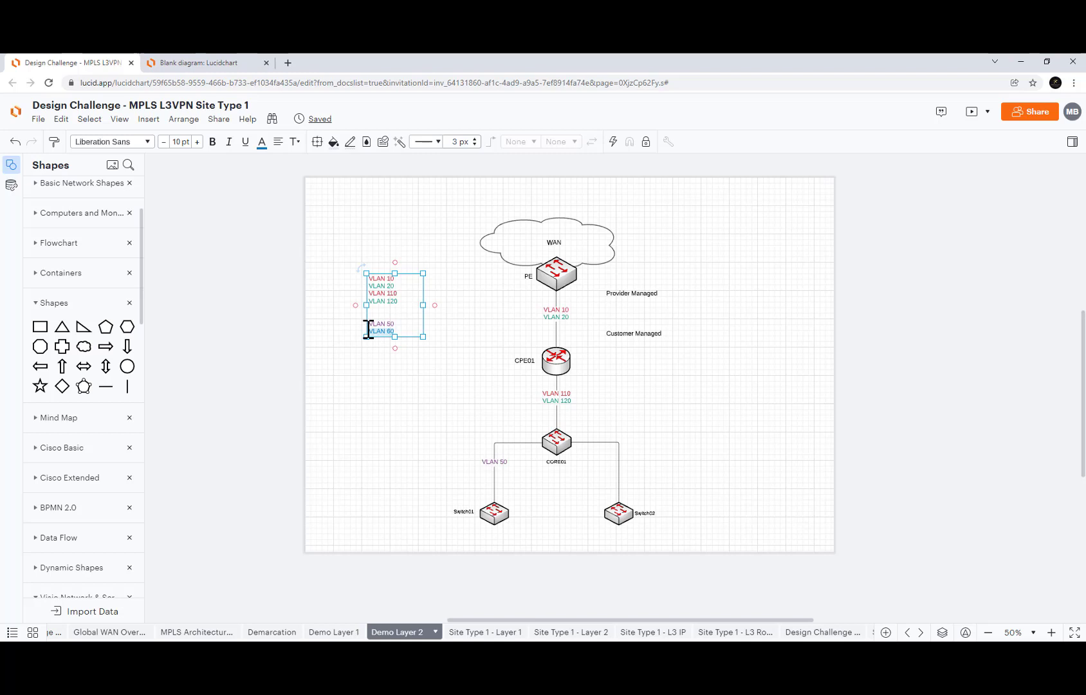
pyautogui.doubleClick(619, 459)
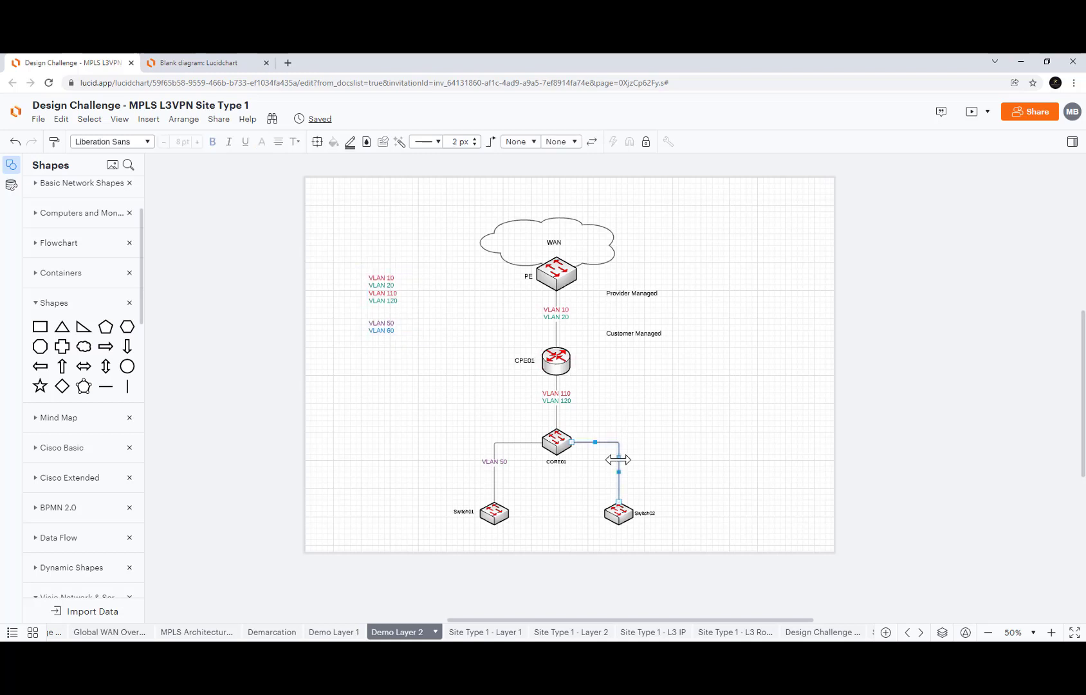
pyautogui.hotkey('ctrl', 'v')
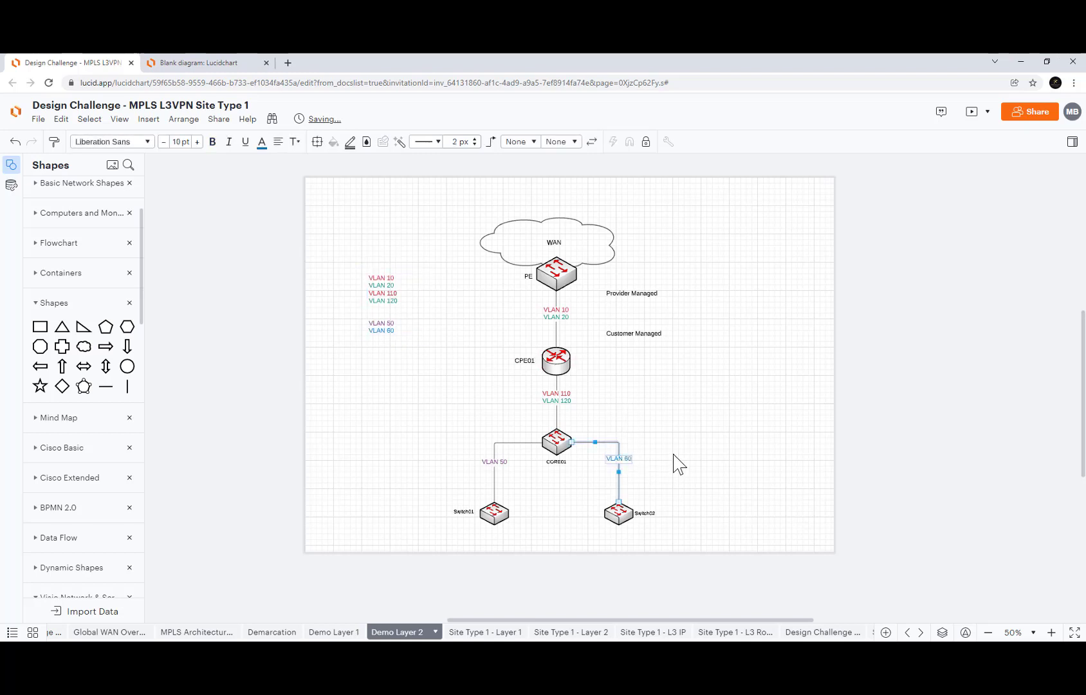
pyautogui.click(673, 454)
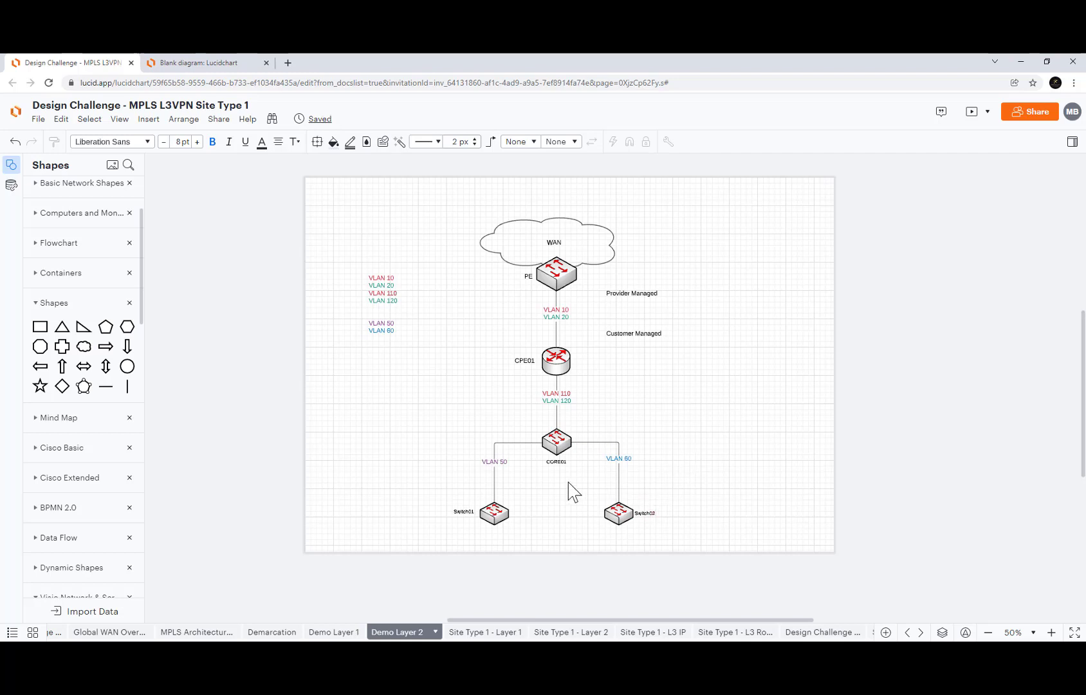
# Step: Move the CORE01 label from beneath the core switch to its upper right
pyautogui.click(558, 462)
pyautogui.moveTo(557, 461); pyautogui.dragTo(578, 424)
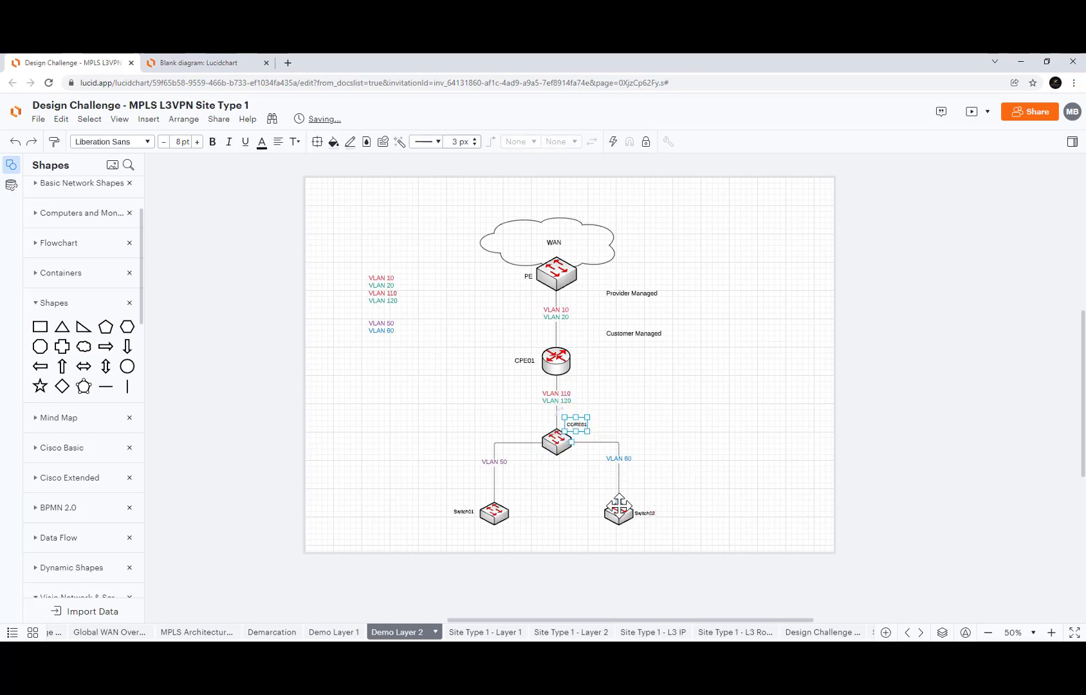
# Step: Duplicate the Switch02 icon, place the copy midway between Switch01 and Switch02, and connect it to the core switch
pyautogui.click(617, 513)
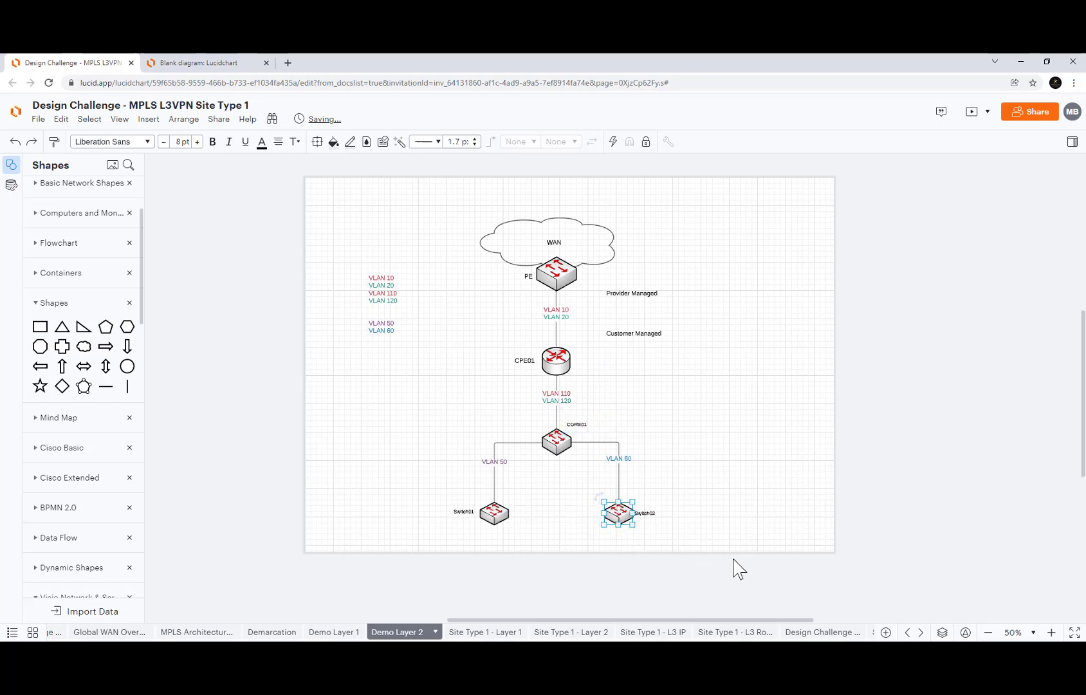
pyautogui.hotkey('ctrl', 'c')
pyautogui.hotkey('ctrl', 'v')
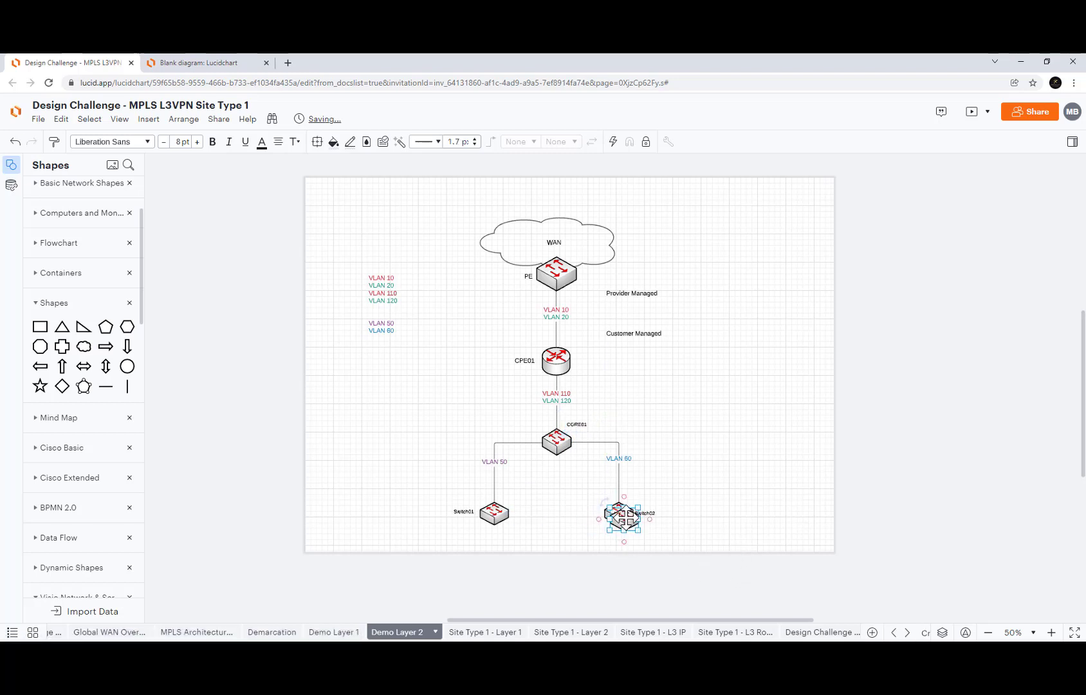
pyautogui.moveTo(623, 518); pyautogui.dragTo(557, 512)
pyautogui.moveTo(556, 458); pyautogui.dragTo(558, 500)
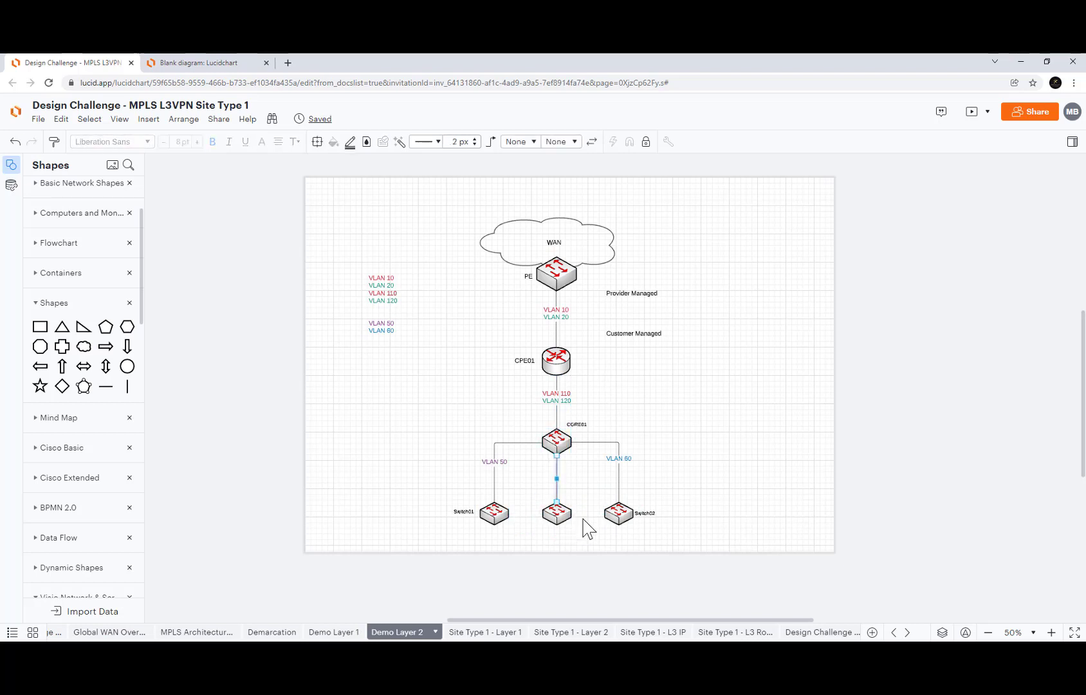
# Step: Copy the VLAN 50 and VLAN 60 lines from the VLAN list and paste them as a label on the link to the middle switch
pyautogui.click(382, 334)
pyautogui.doubleClick(383, 329)
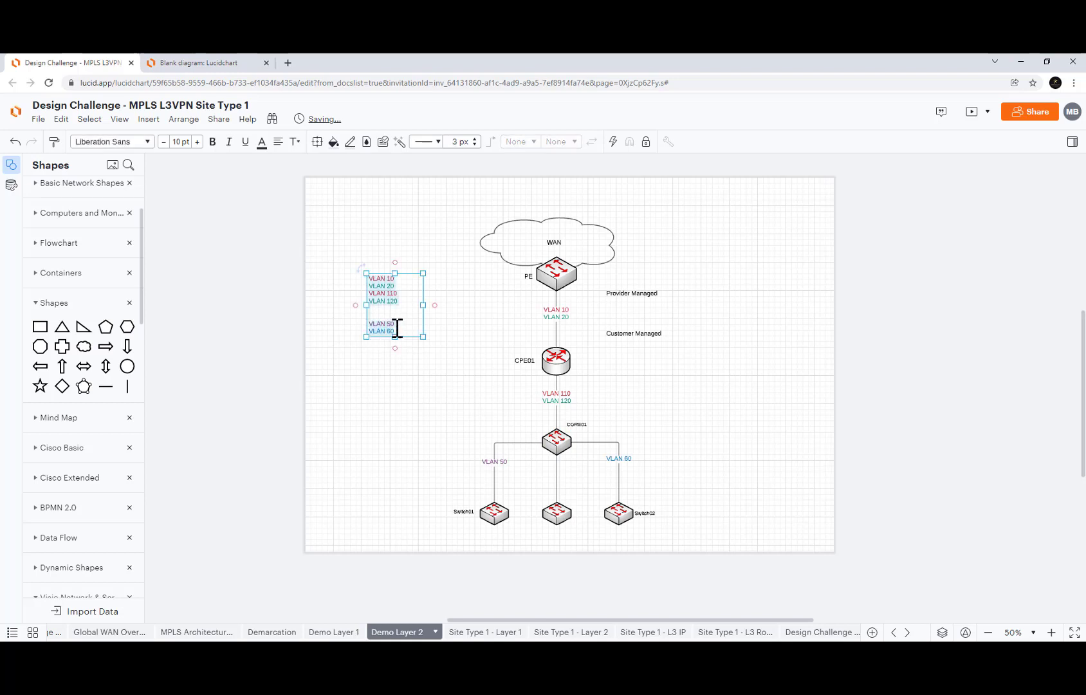
pyautogui.click(382, 327)
pyautogui.moveTo(371, 326); pyautogui.dragTo(398, 333)
pyautogui.hotkey('ctrl', 'c')
pyautogui.click(556, 475)
pyautogui.doubleClick(554, 472)
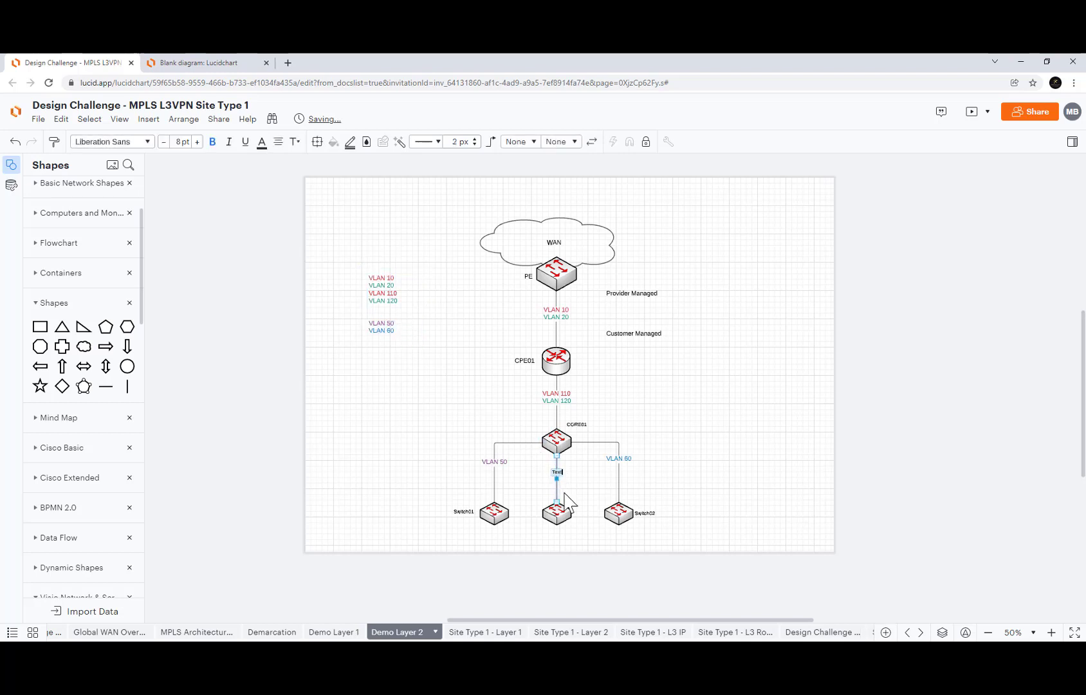
pyautogui.hotkey('ctrl', 'v')
pyautogui.click(723, 465)
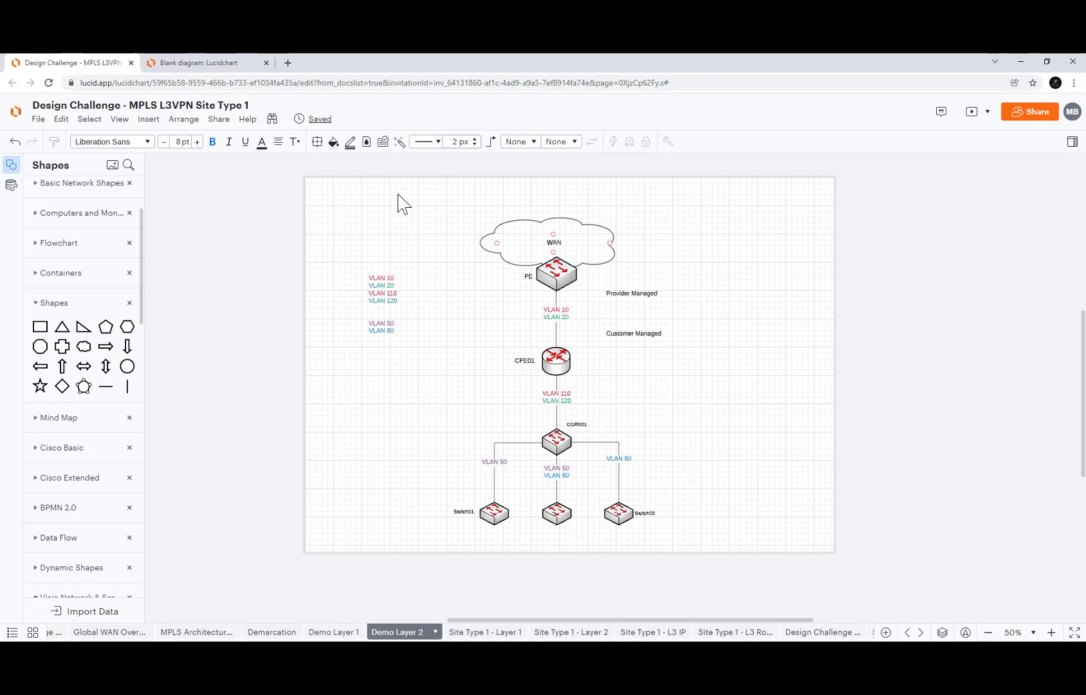
# Step: Append "- VRF A" to the VLAN 10 line in the VLAN list
pyautogui.click(384, 275)
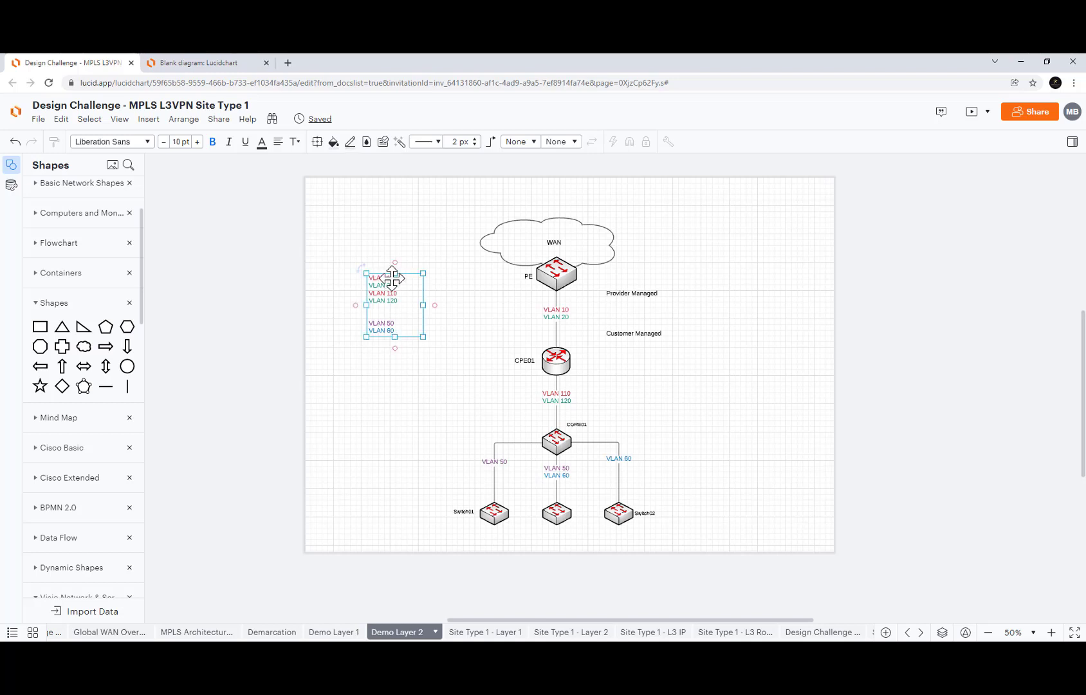
pyautogui.doubleClick(394, 277)
pyautogui.click(394, 278)
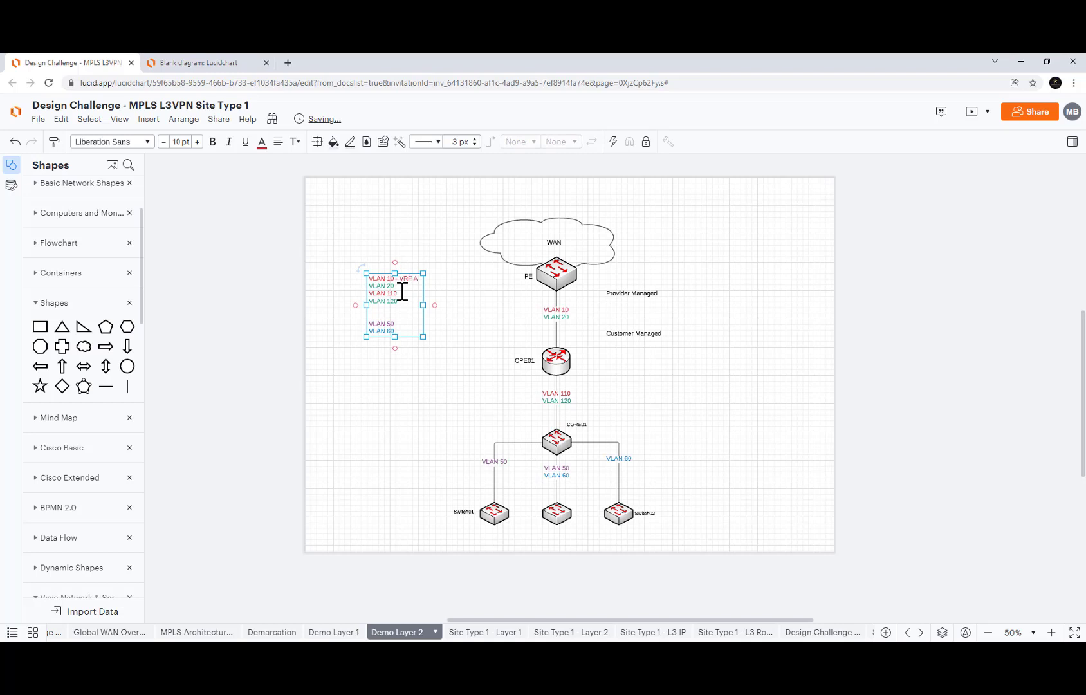
# Step: Complete the VLAN 10 entry as "VLAN 10 - VRF A (SP)" and widen the VLAN list's text box to fit it on one line
pyautogui.write('- VRF A (SP')
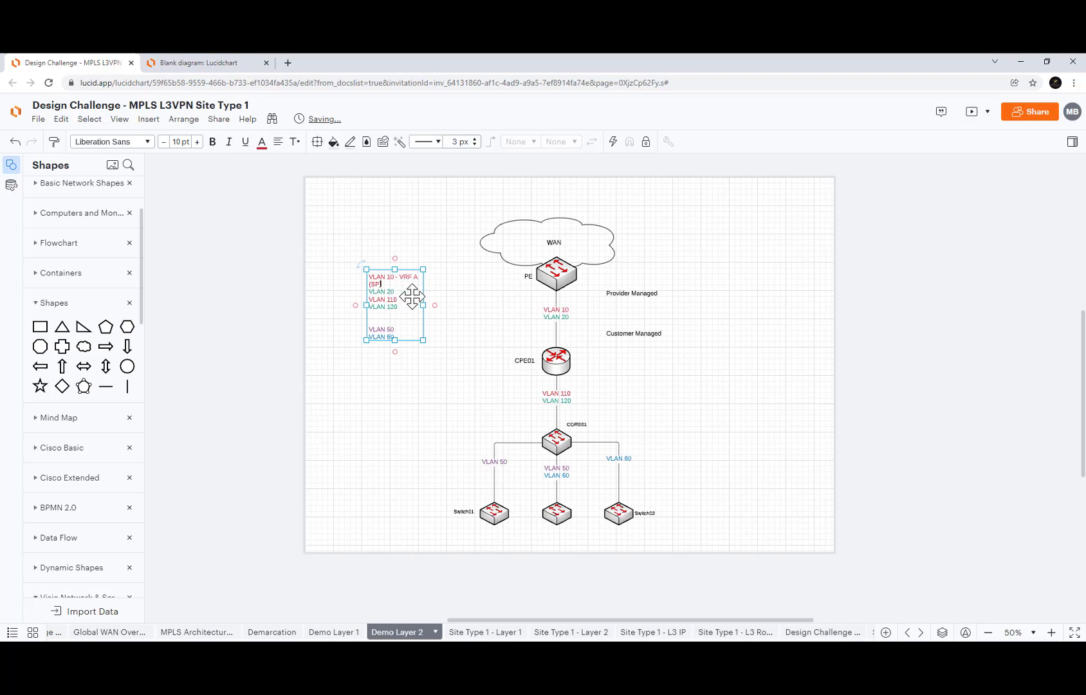
pyautogui.moveTo(423, 305); pyautogui.dragTo(412, 280)
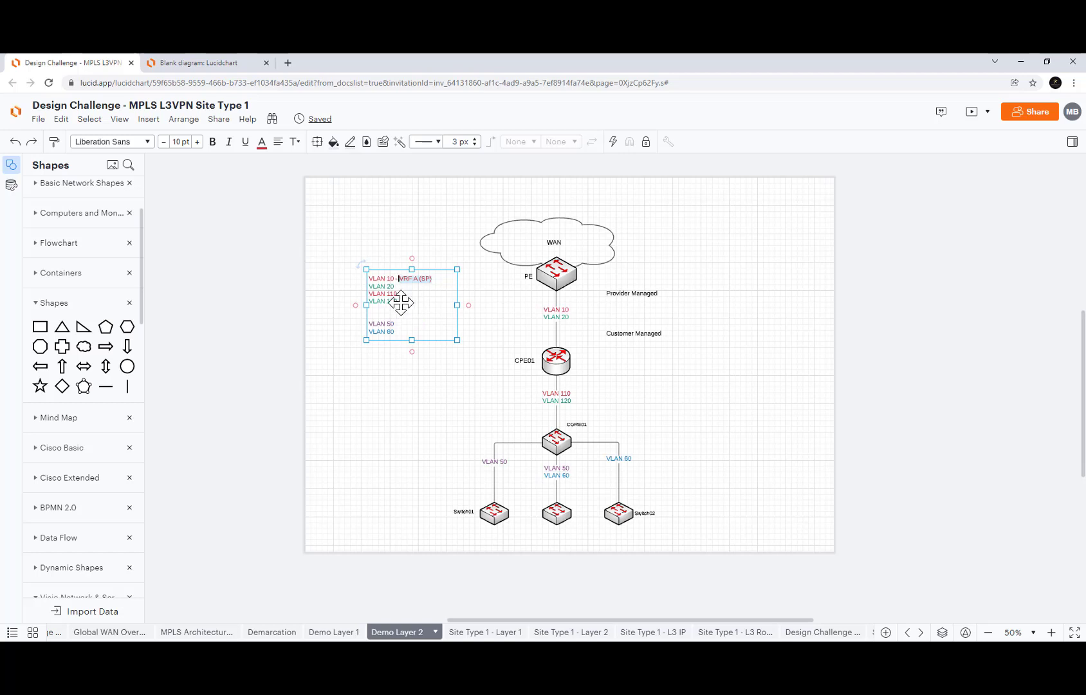
# Step: Extend the VLAN list entries to read "VLAN 20 - VRF (SP)", "VLAN 110 - VRF A (LAN)" and "VLAN 120 - VRF (SP)"
pyautogui.click(398, 294)
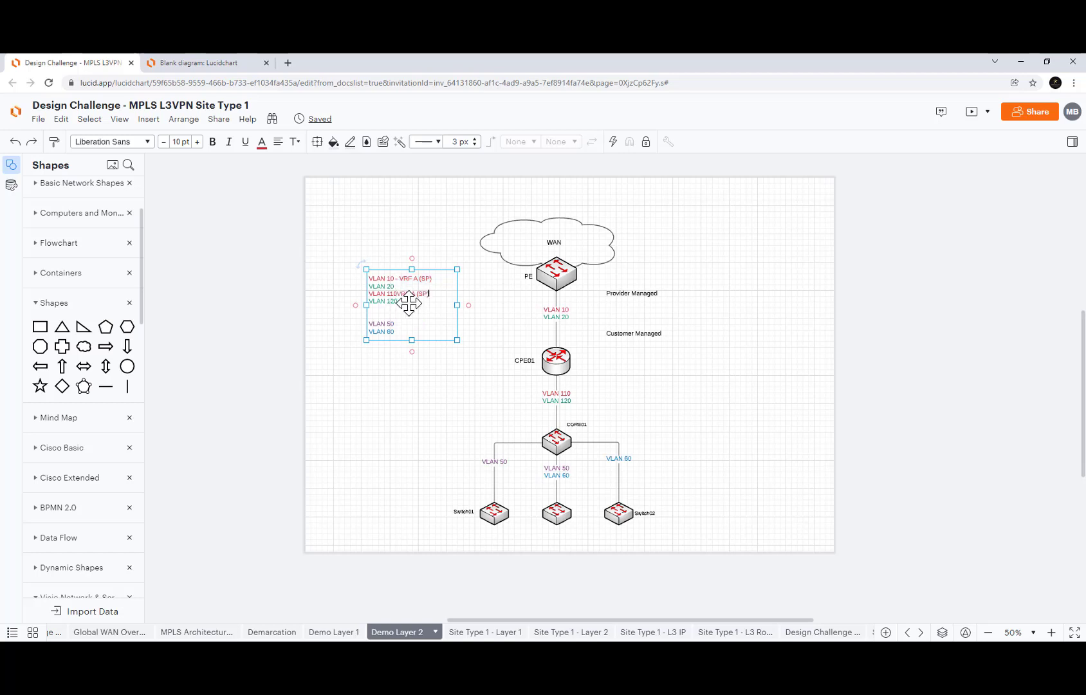
pyautogui.click(397, 294)
pyautogui.write('LAN 20 - VRF (SP')
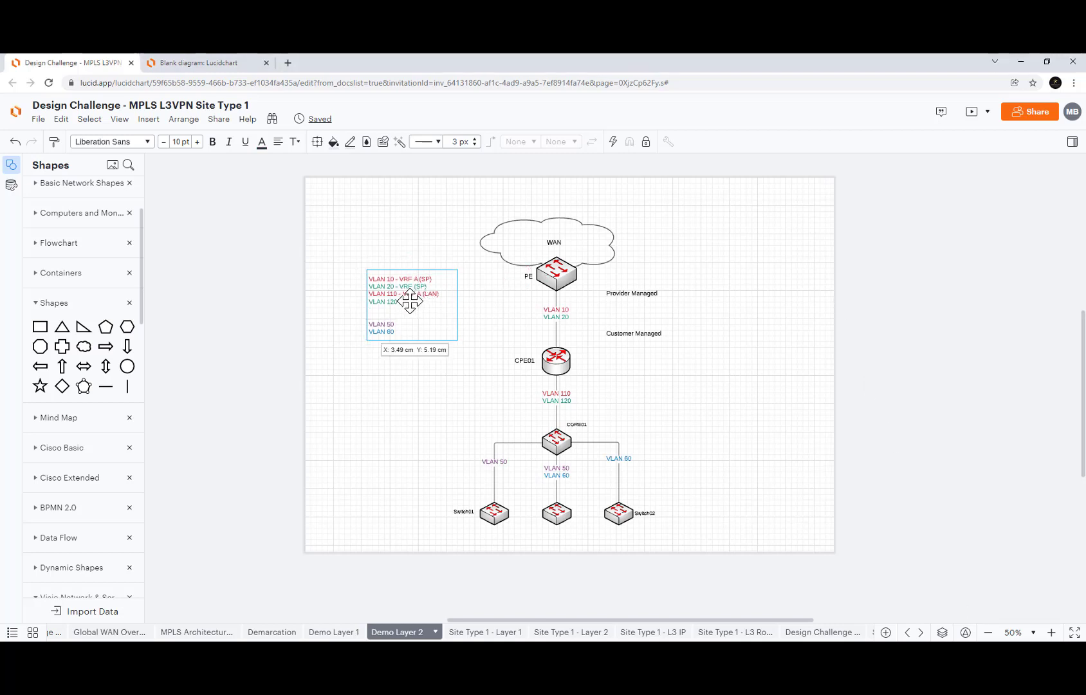
pyautogui.doubleClick(408, 304)
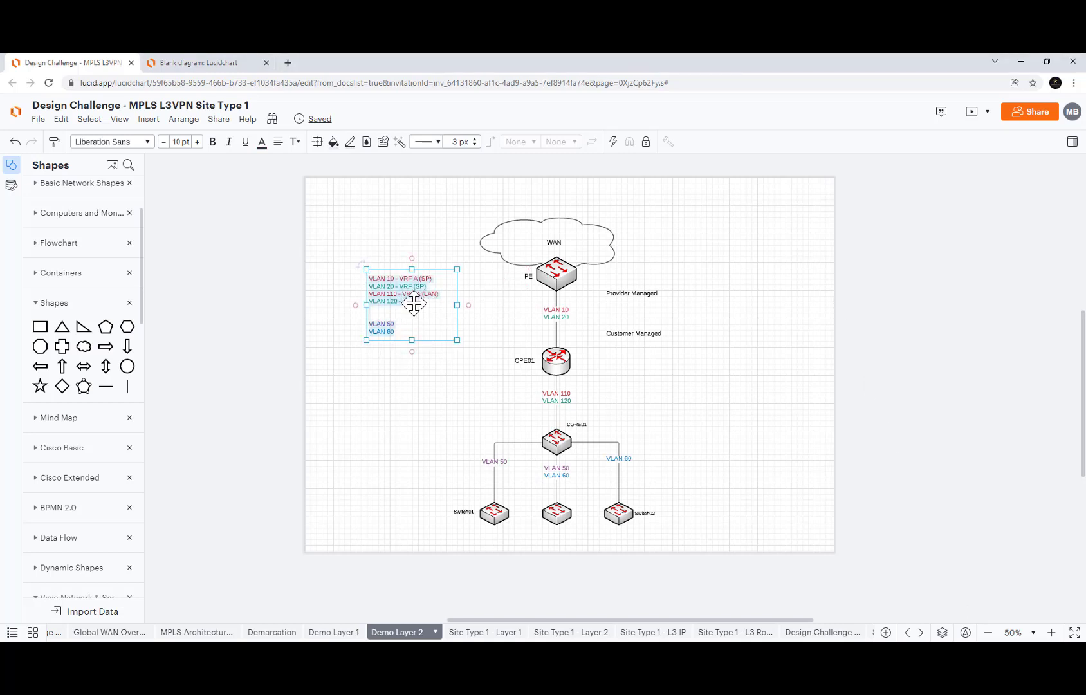
pyautogui.click(413, 303)
pyautogui.click(406, 303)
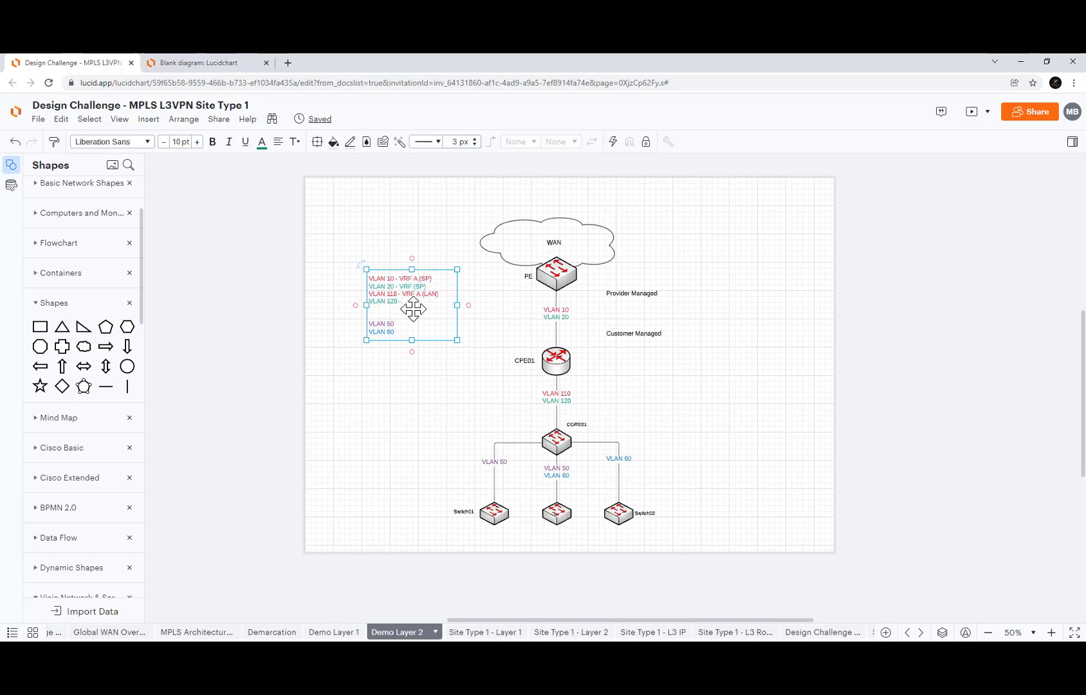
pyautogui.write('V')
# Step: Append "- DATA" to the VLAN 50 line and "- VOICE" to the VLAN 60 line in the VLAN list
pyautogui.press('Down')
pyautogui.press('Down')
pyautogui.write('- DATA VLAN 6')
pyautogui.write('0 - VOICE')
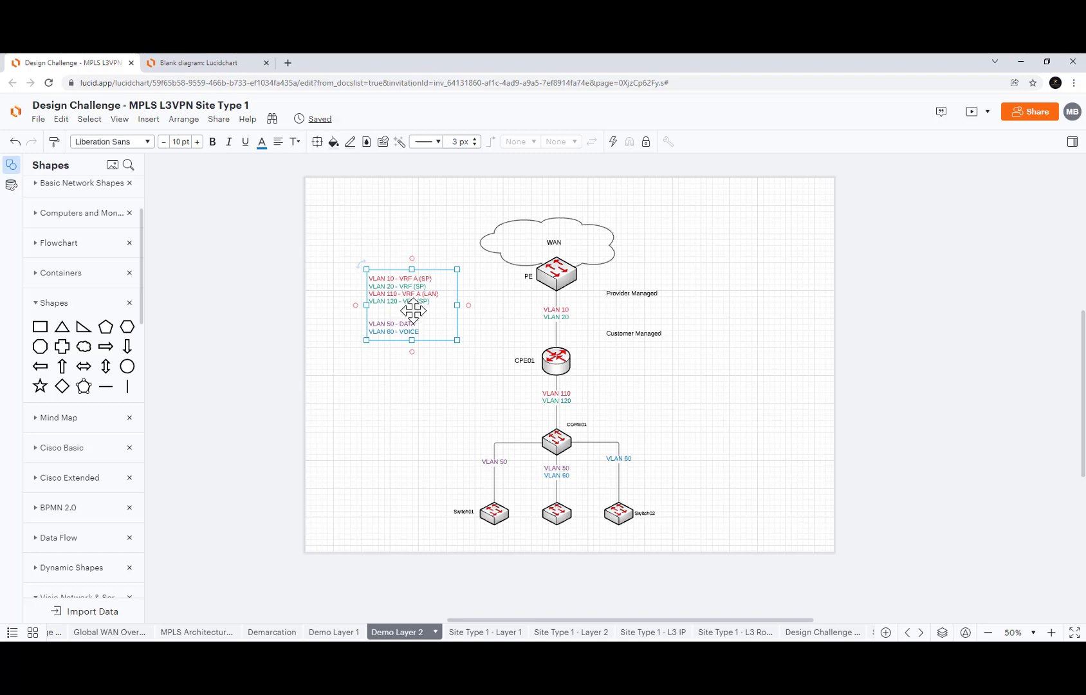
pyautogui.click(443, 469)
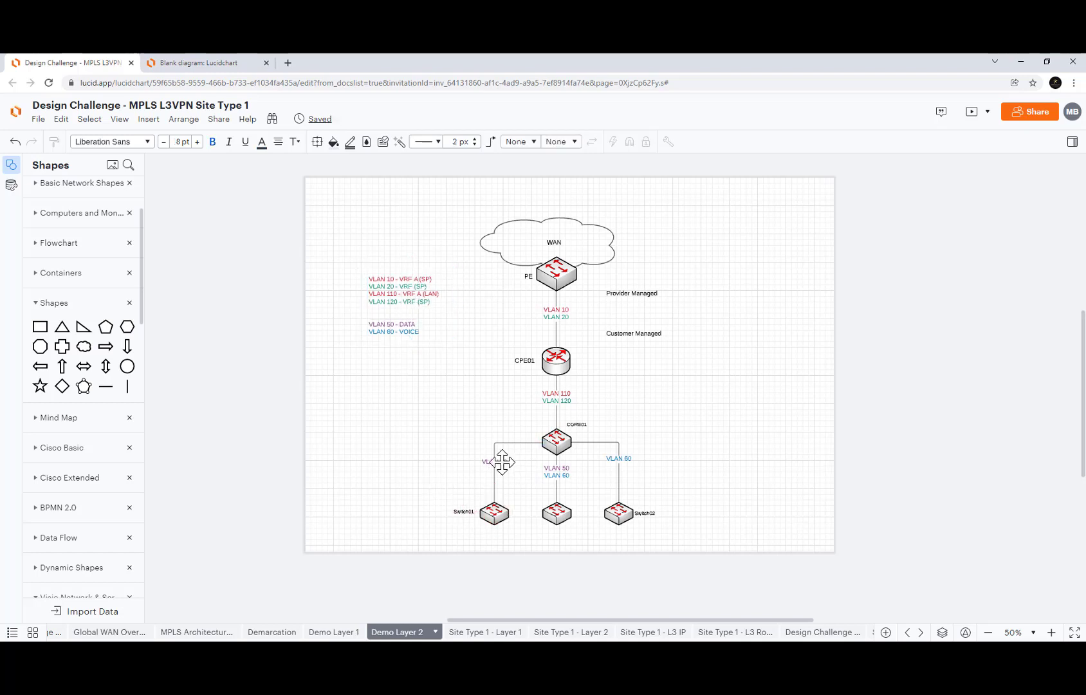
# Step: Copy the VLAN 50 and VLAN 60 label from the middle switch's link and paste it over the label on the Switch01 link
pyautogui.click(565, 475)
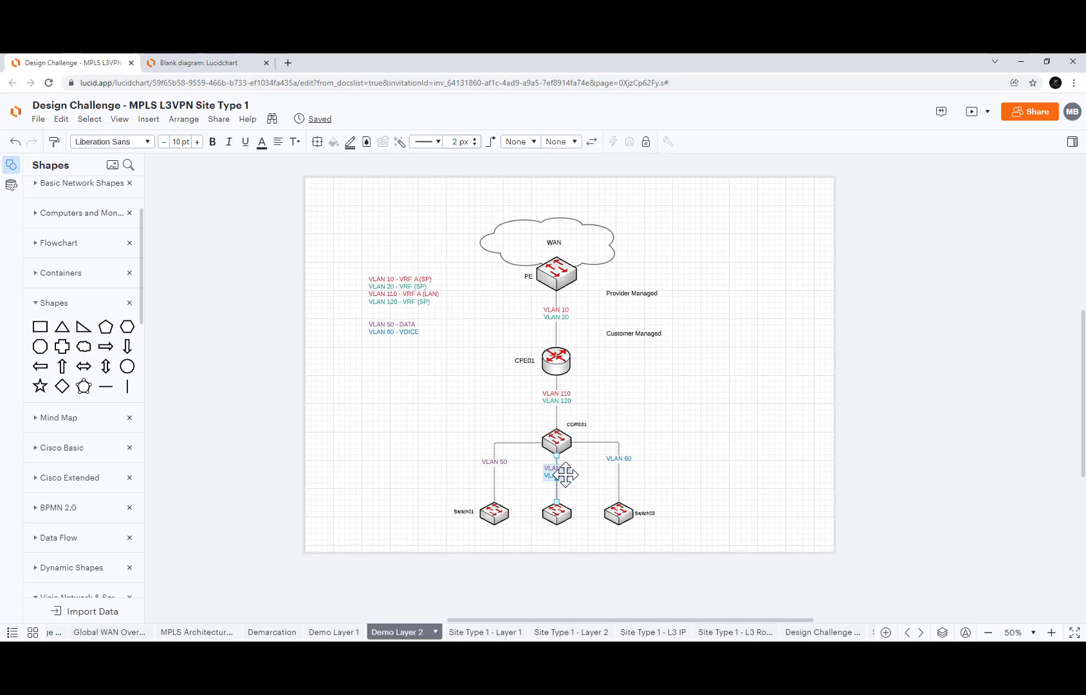
pyautogui.click(503, 462)
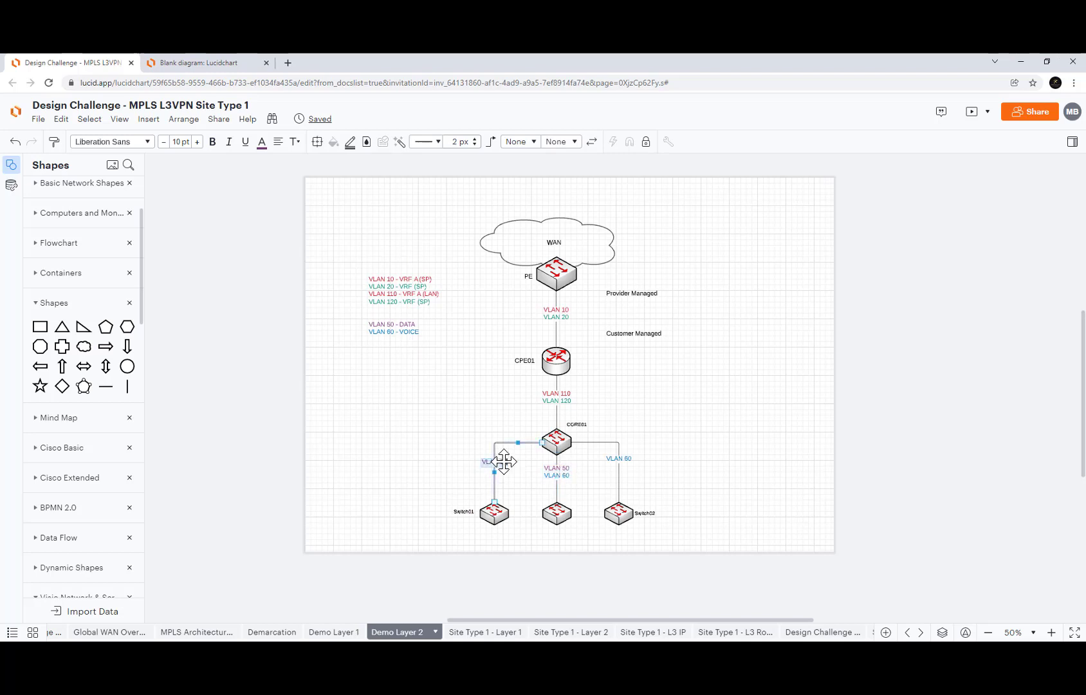
pyautogui.hotkey('ctrl', 'v')
pyautogui.click(708, 461)
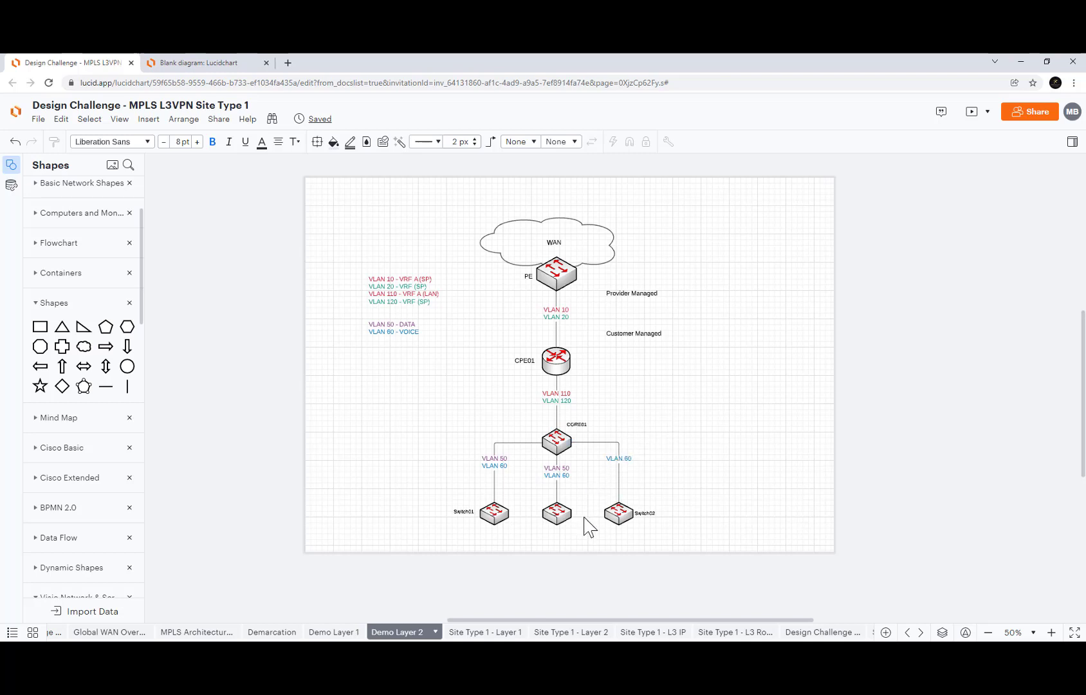
# Step: Open the Site Type 1 - Layer 2 page and examine the remote site's VLAN labels, the VRF colour key and the CE1–CE2 link
pyautogui.click(566, 634)
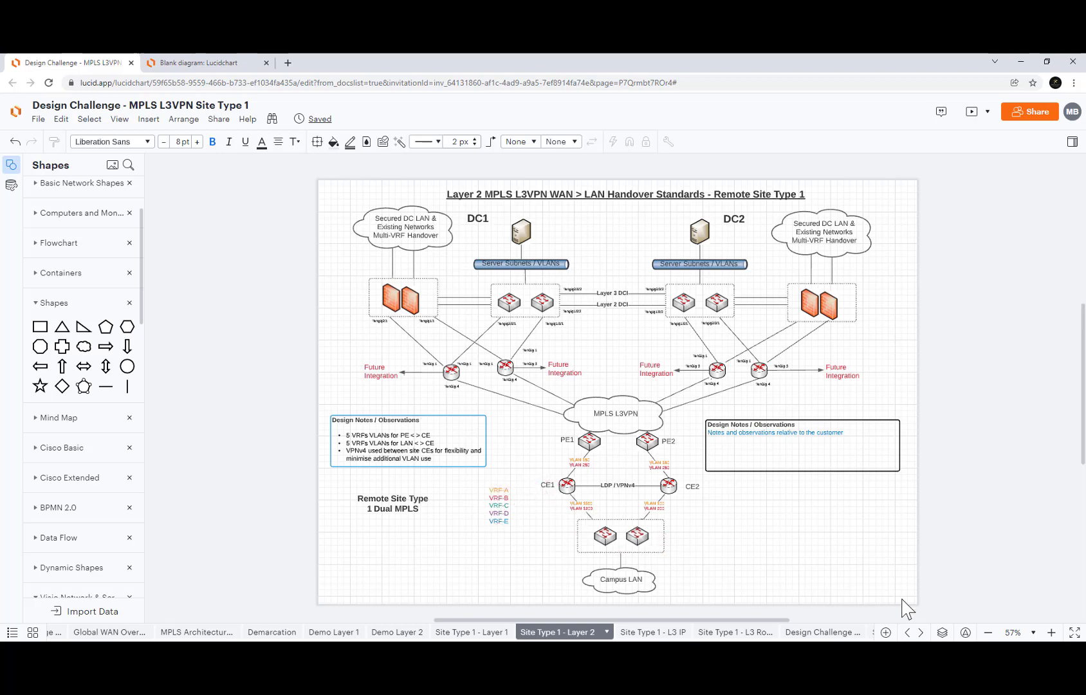
pyautogui.click(1051, 633)
pyautogui.click(1051, 632)
pyautogui.click(1051, 633)
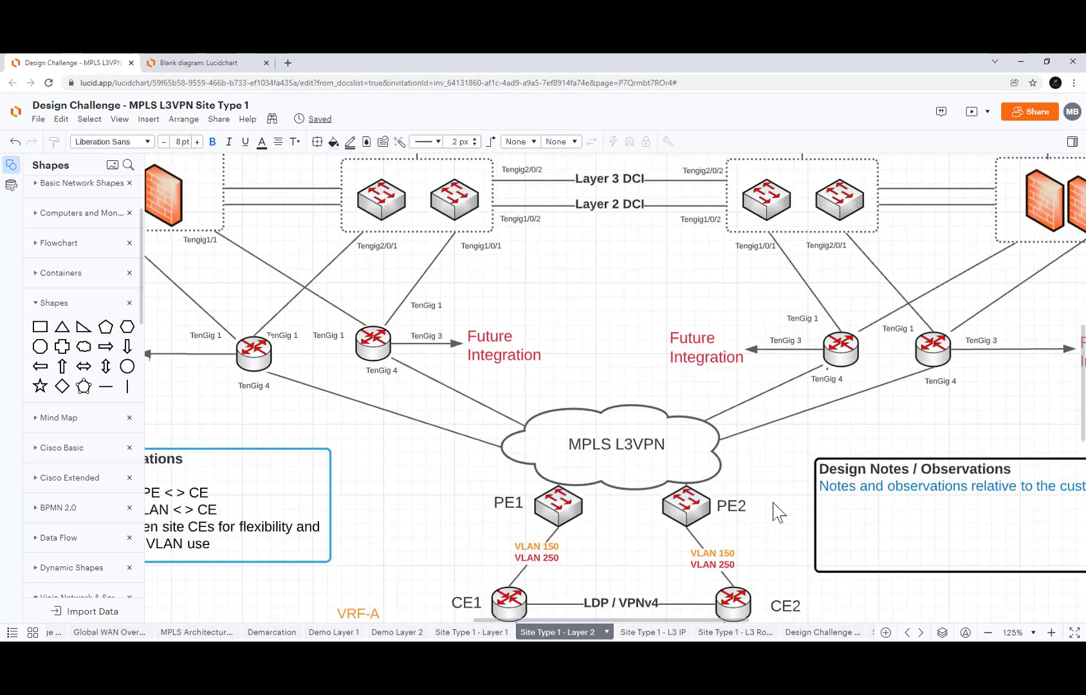
pyautogui.scroll(-2, 779, 513)
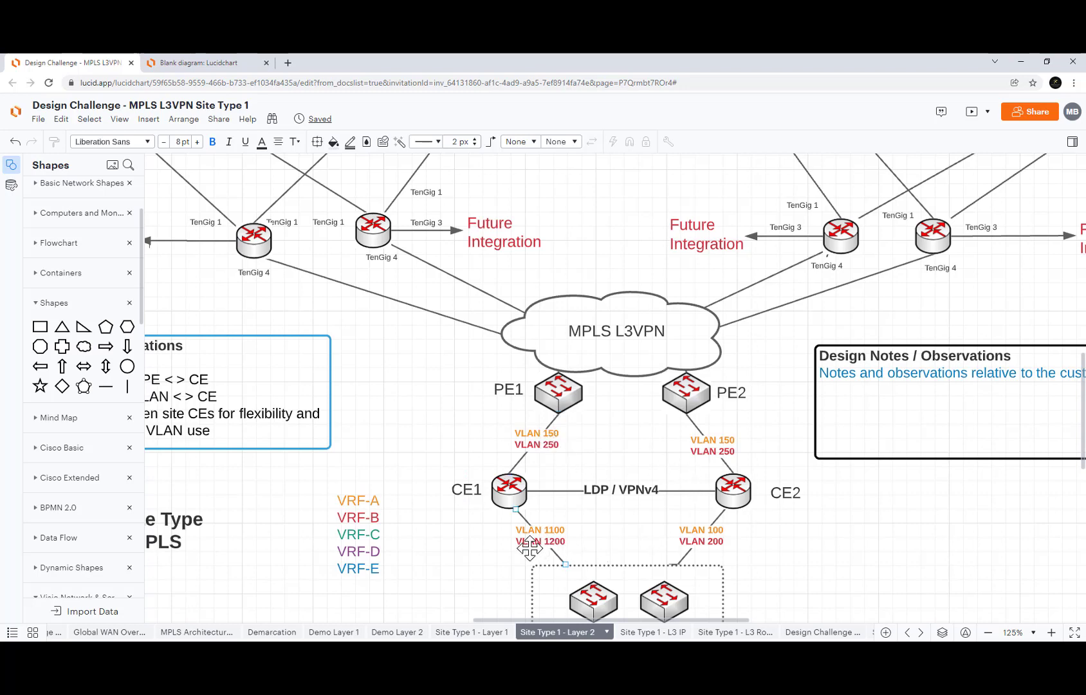
pyautogui.click(710, 543)
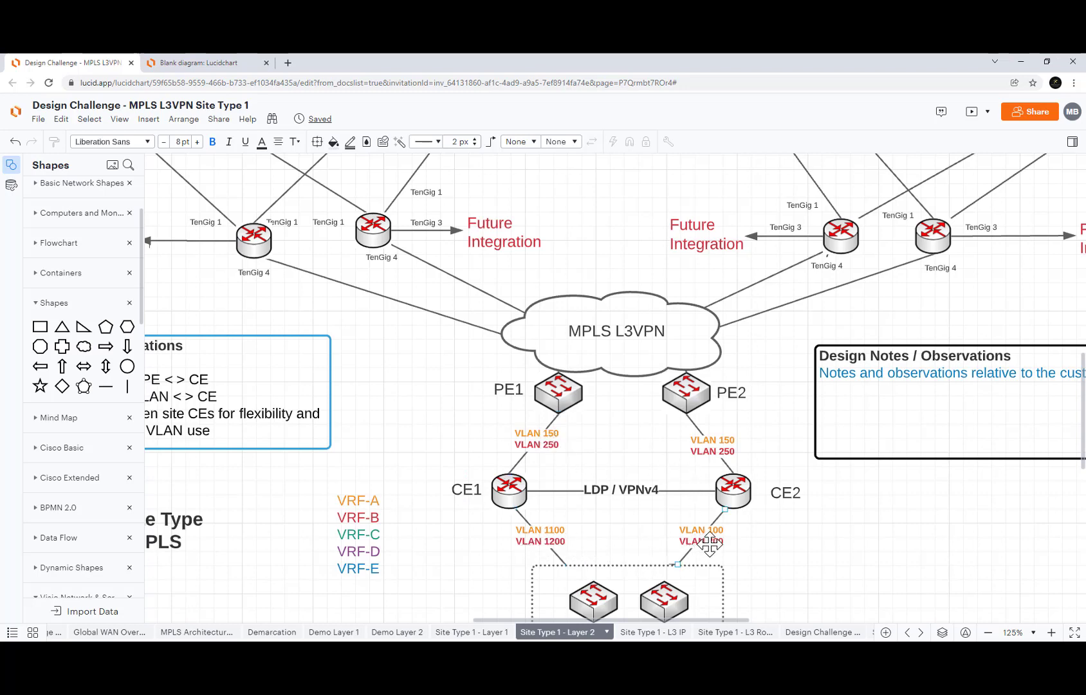
pyautogui.click(361, 514)
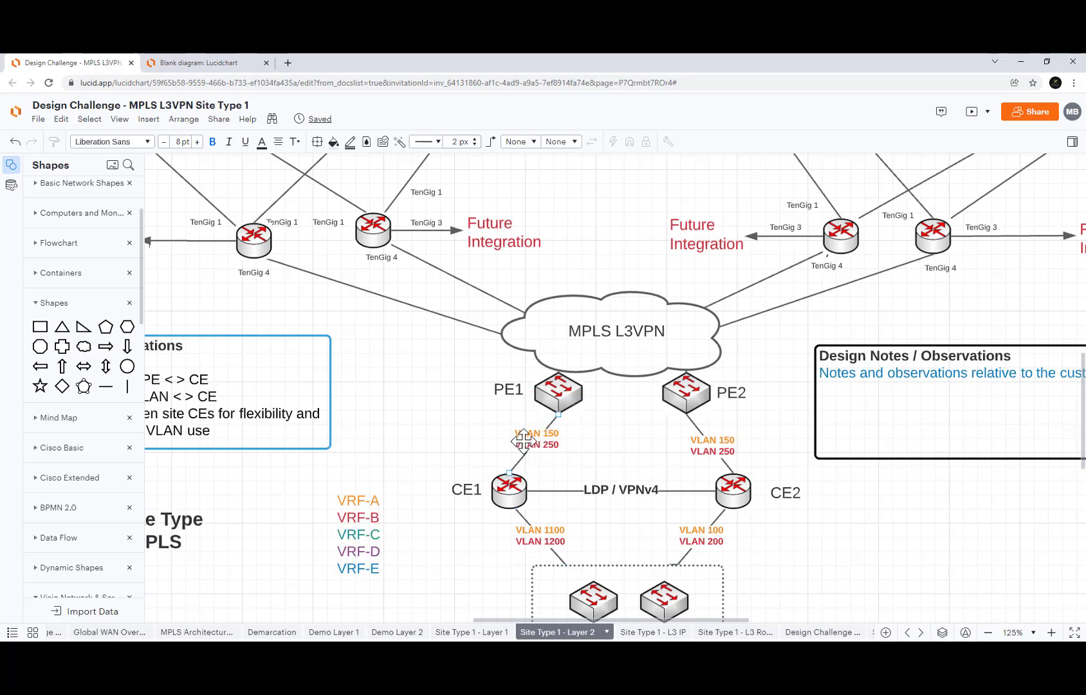
pyautogui.click(346, 568)
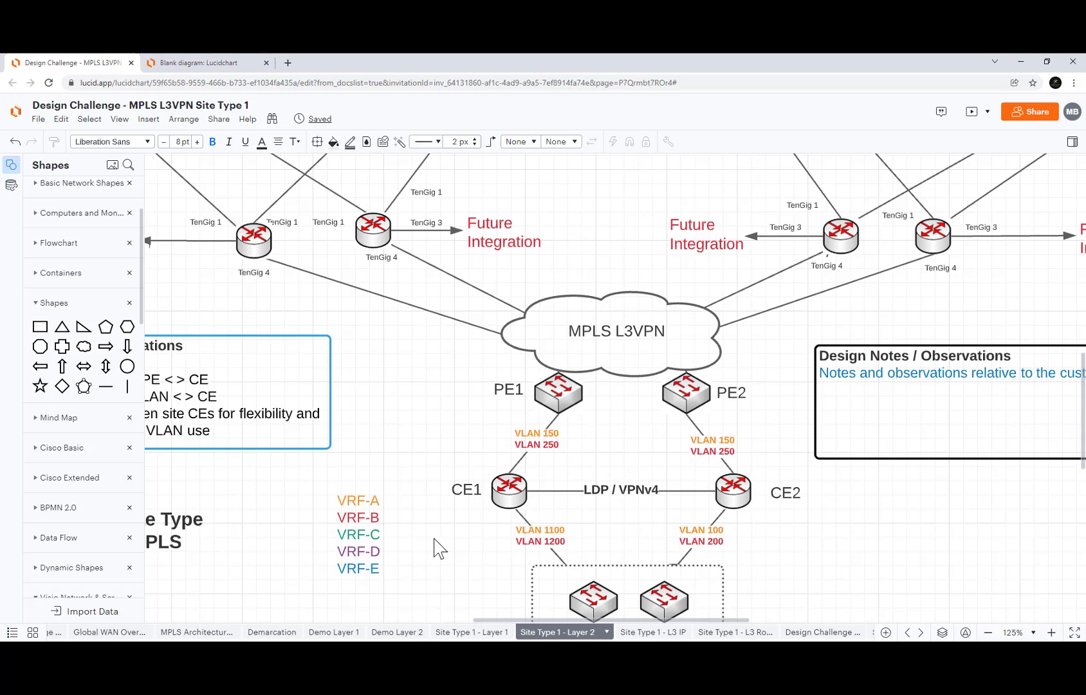
pyautogui.click(610, 489)
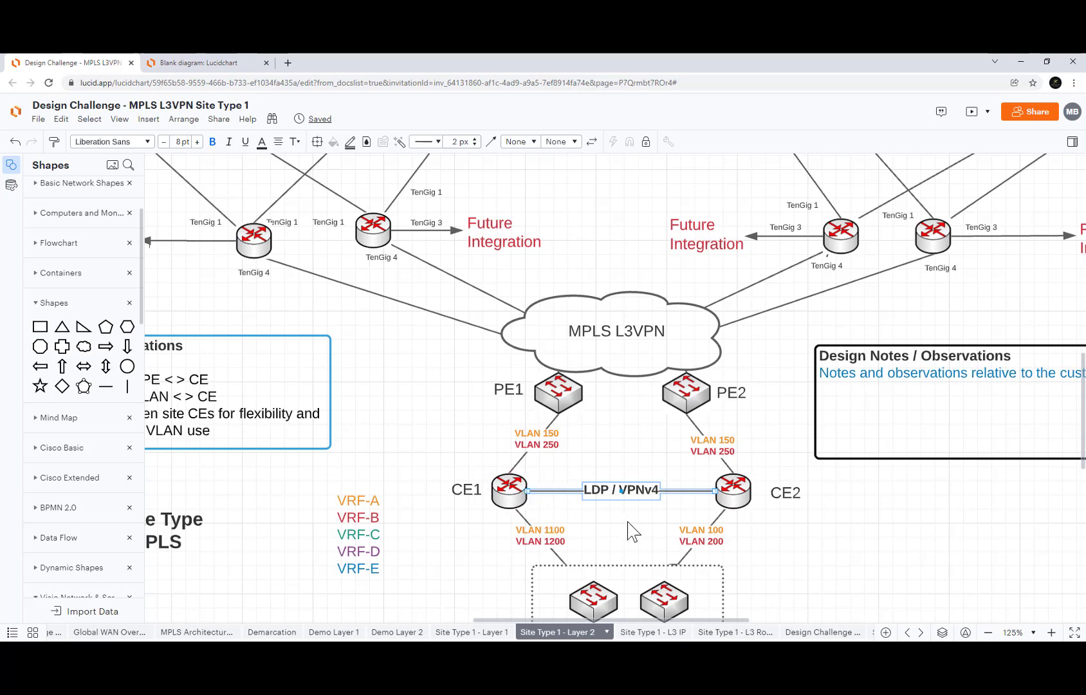
# Step: Examine the wider Layer 2 handover design, from the Campus LAN through the MPLS L3VPN cloud to DC1 and DC2
pyautogui.click(988, 632)
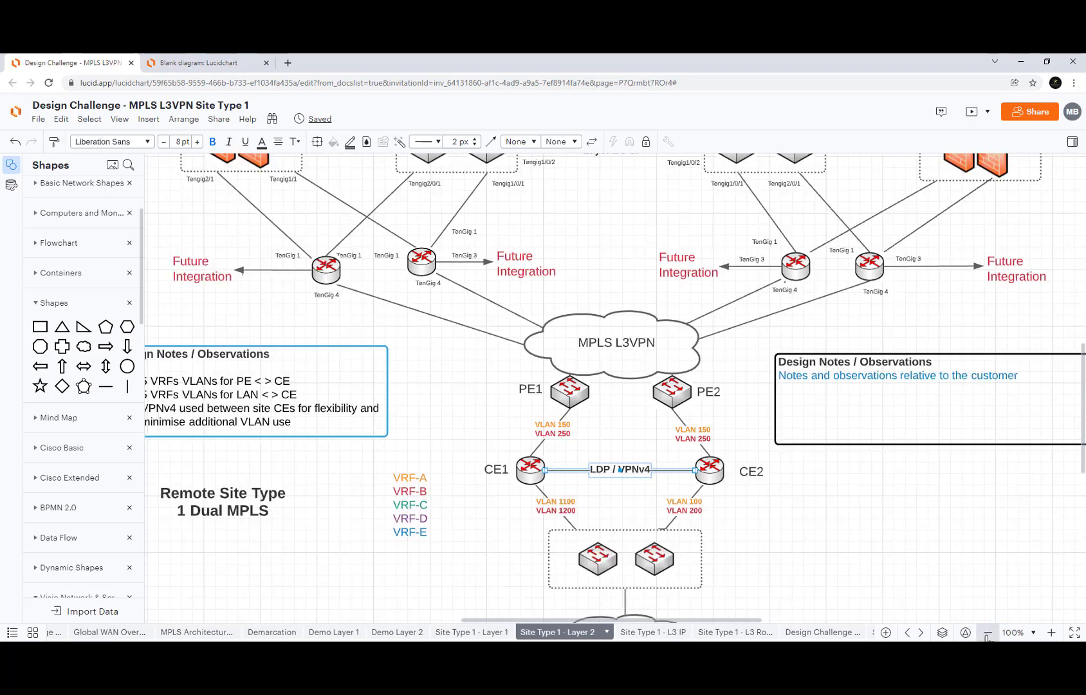
pyautogui.click(987, 633)
pyautogui.scroll(1, 690, 496)
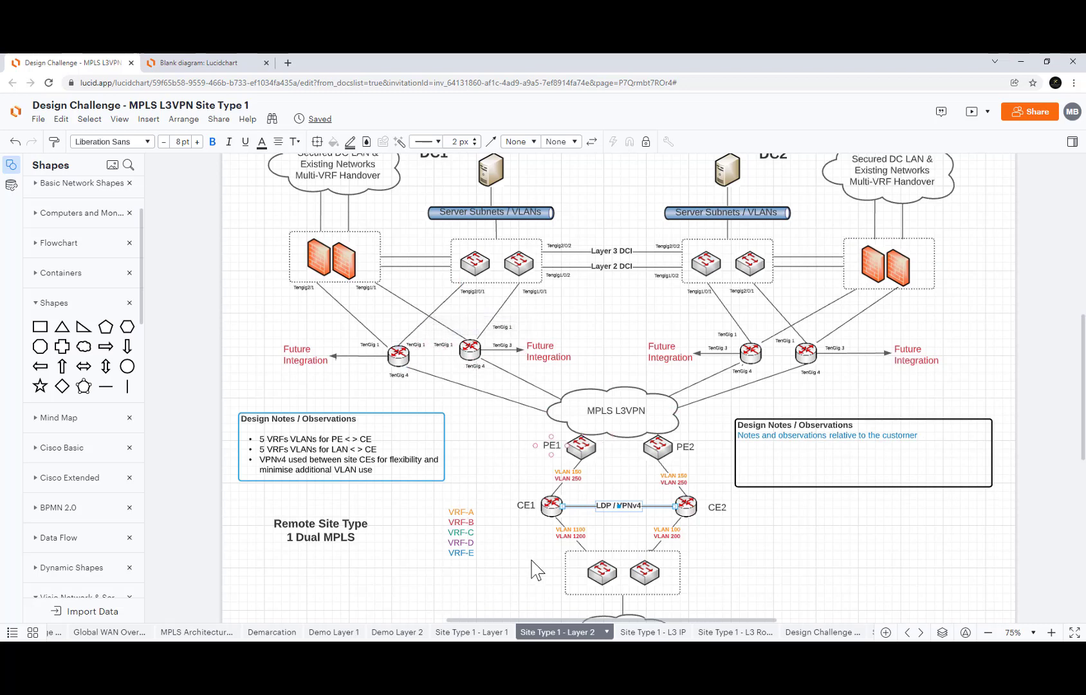
pyautogui.scroll(-1, 662, 538)
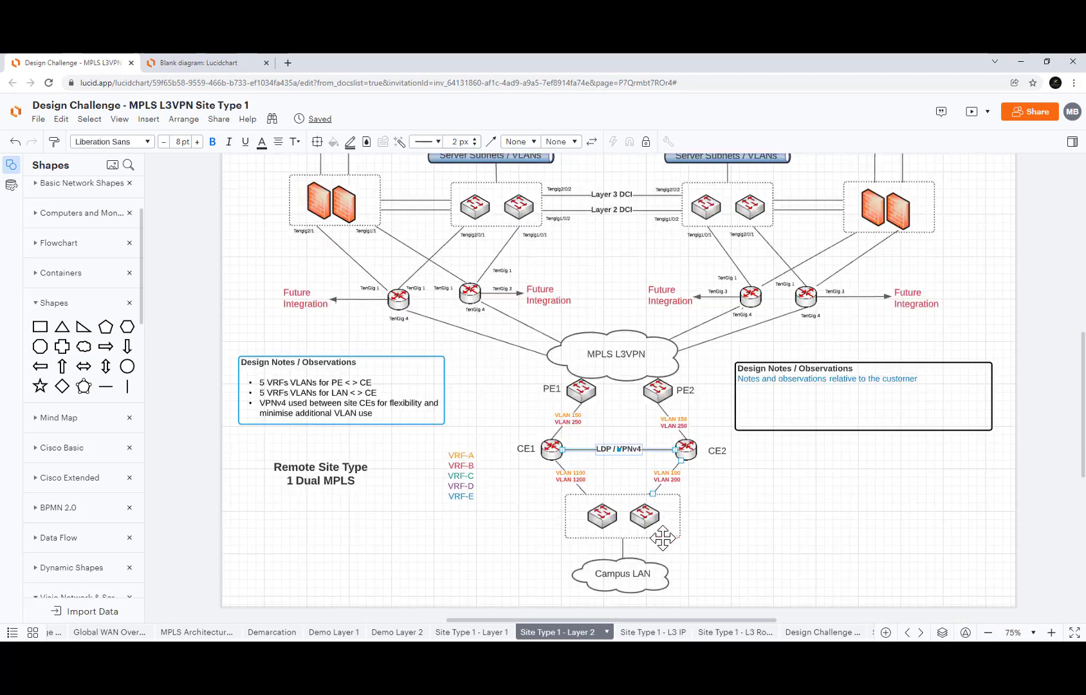
pyautogui.scroll(1, 667, 535)
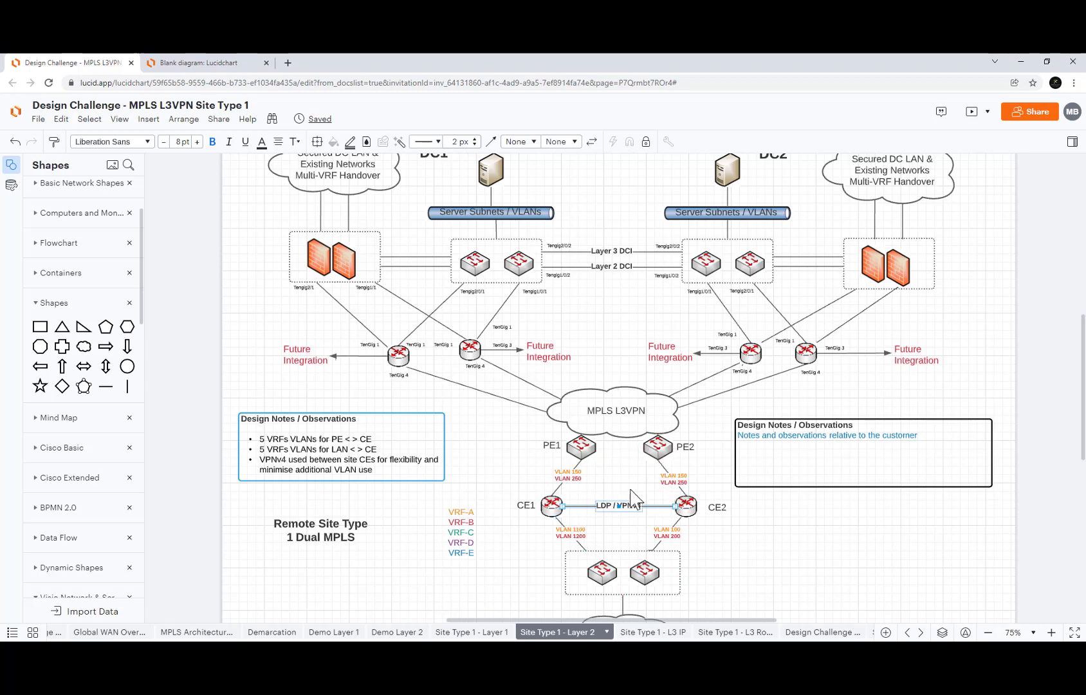
pyautogui.scroll(1, 700, 462)
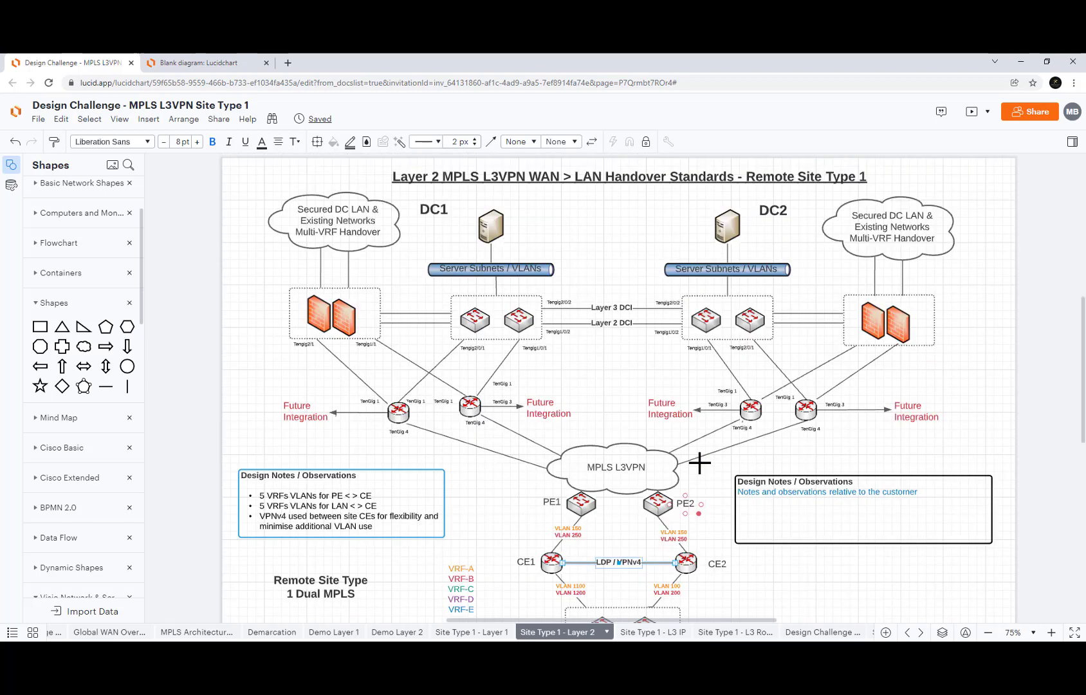